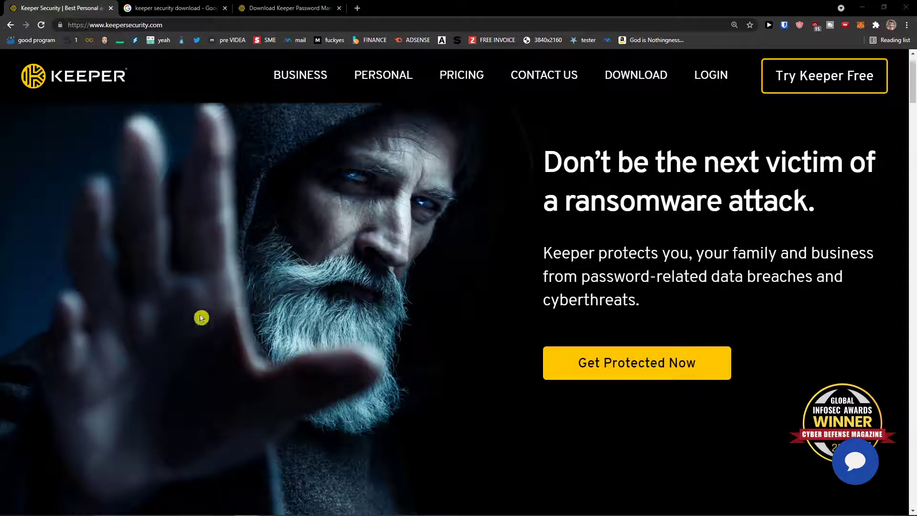
- Look over the Keeper download page, highlighting the Desktop and KeeperFill product names
{"action": "left_click", "coordinate": [293, 8]}
{"action": "left_click_drag", "start_coordinate": [127, 168], "coordinate": [214, 175]}
{"action": "left_click_drag", "start_coordinate": [451, 169], "coordinate": [545, 168]}
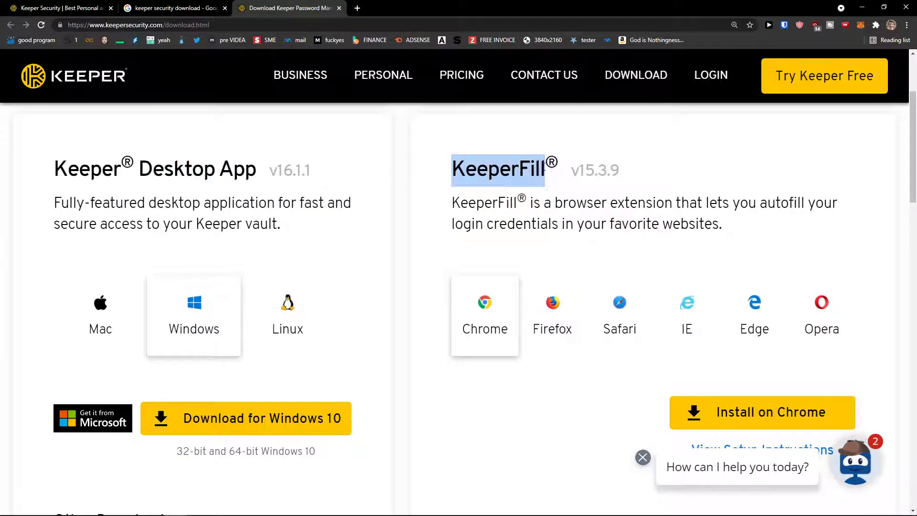
- Back on the Keeper homepage, start the free trial with 'Try Keeper Free'
{"action": "left_click", "coordinate": [72, 9]}
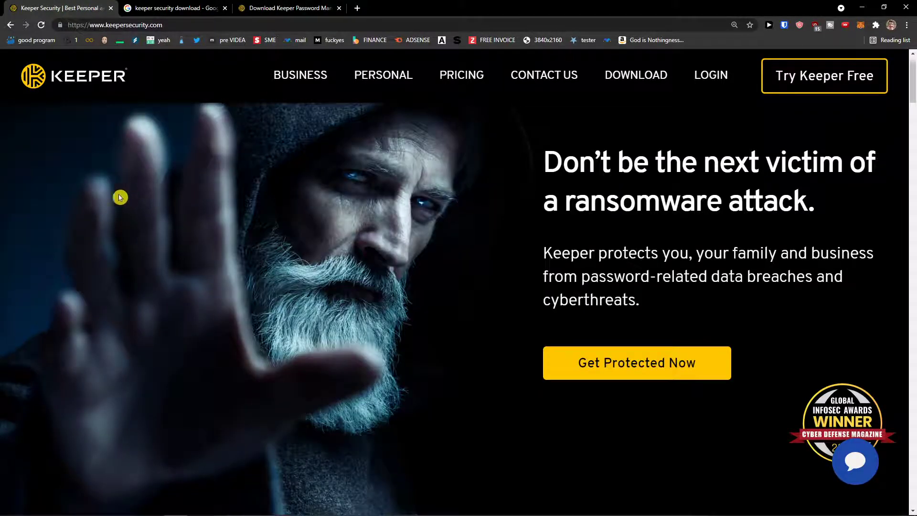
{"action": "left_click", "coordinate": [204, 26]}
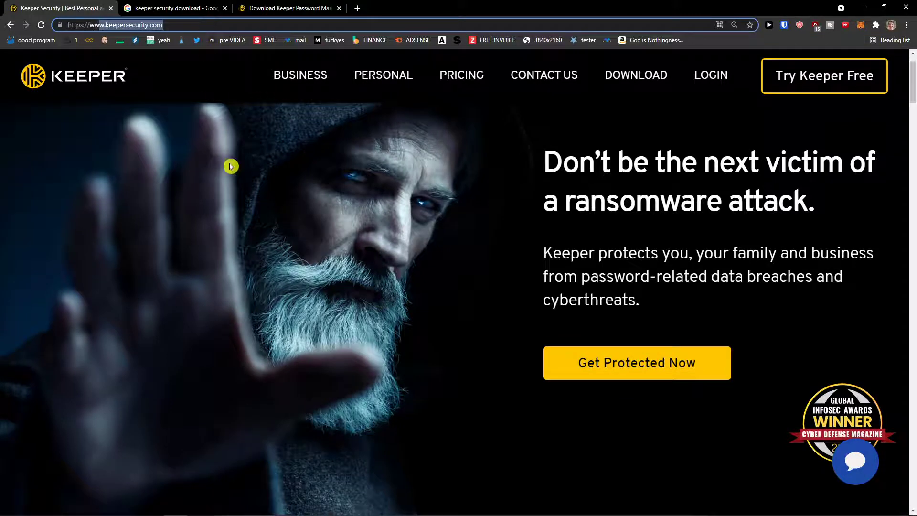
{"action": "left_click", "coordinate": [821, 86]}
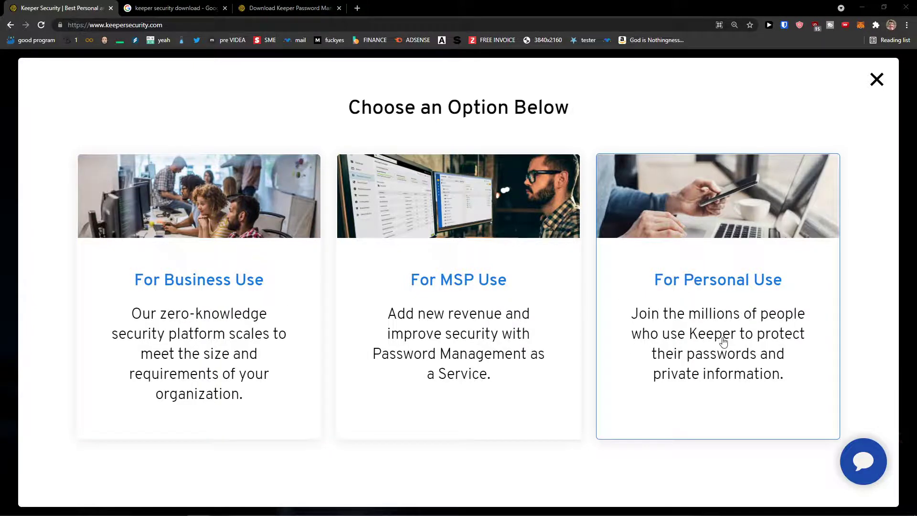
- Choose the personal-use sign-up and read its free 30-day trial description
{"action": "left_click", "coordinate": [723, 341]}
{"action": "scroll", "coordinate": [362, 250], "scroll_direction": "down", "scroll_amount": 1}
{"action": "scroll", "coordinate": [359, 255], "scroll_direction": "up", "scroll_amount": 1}
{"action": "left_click", "coordinate": [406, 238]}
{"action": "left_click_drag", "start_coordinate": [292, 180], "coordinate": [663, 188]}
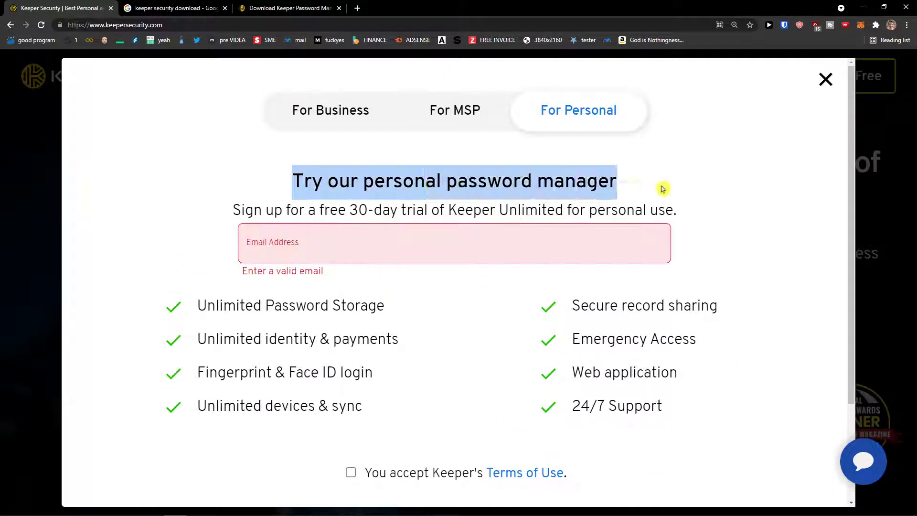
{"action": "left_click_drag", "start_coordinate": [220, 212], "coordinate": [697, 209]}
{"action": "left_click", "coordinate": [595, 239]}
{"action": "scroll", "coordinate": [342, 400], "scroll_direction": "down", "scroll_amount": 1}
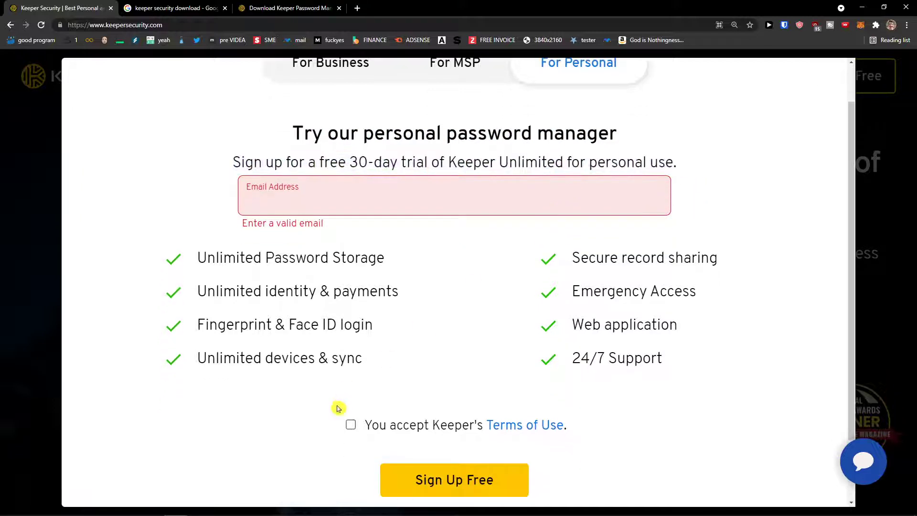
{"action": "scroll", "coordinate": [376, 233], "scroll_direction": "up", "scroll_amount": 1}
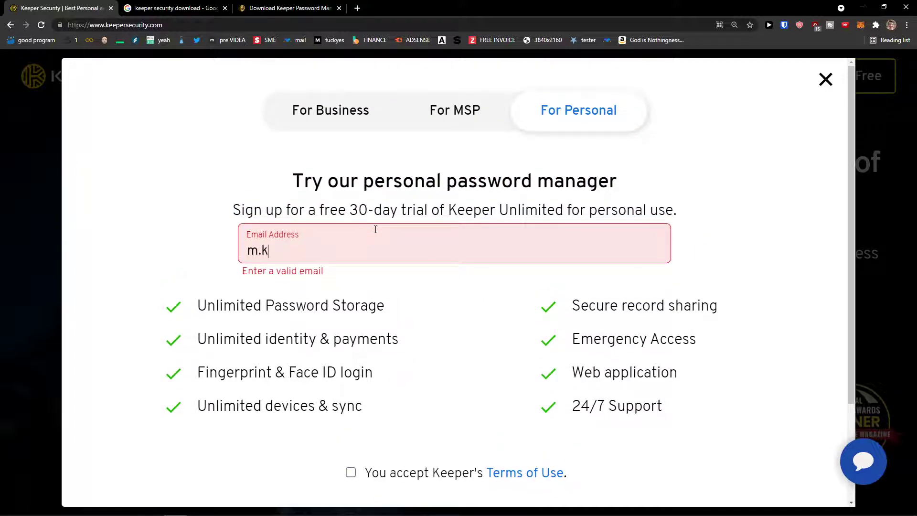
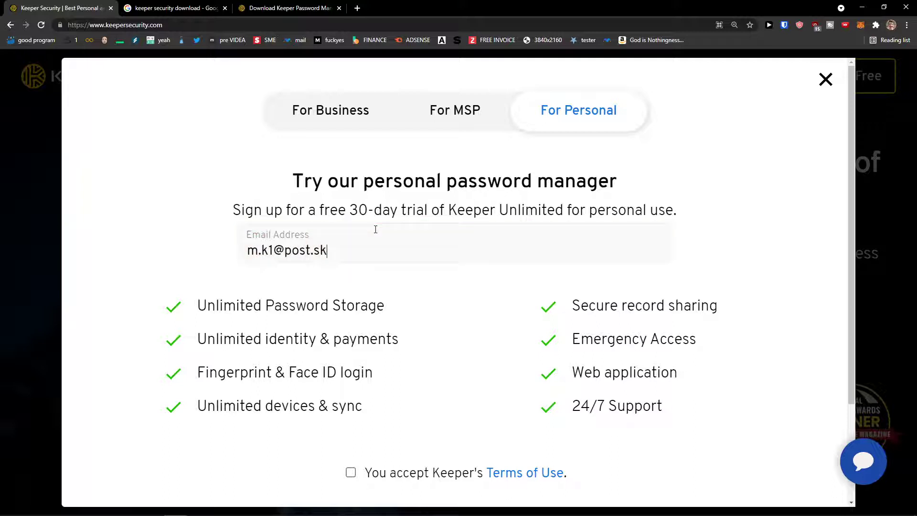
- Enter the account e-mail address, accept the Terms of Use and submit the form
{"action": "scroll", "coordinate": [375, 230], "scroll_direction": "down", "scroll_amount": 2}
{"action": "left_click", "coordinate": [388, 385]}
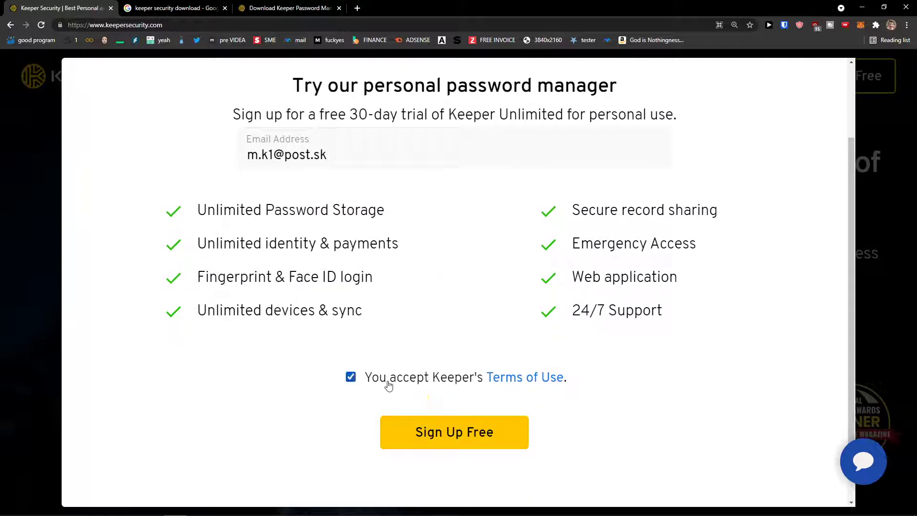
{"action": "left_click", "coordinate": [480, 432]}
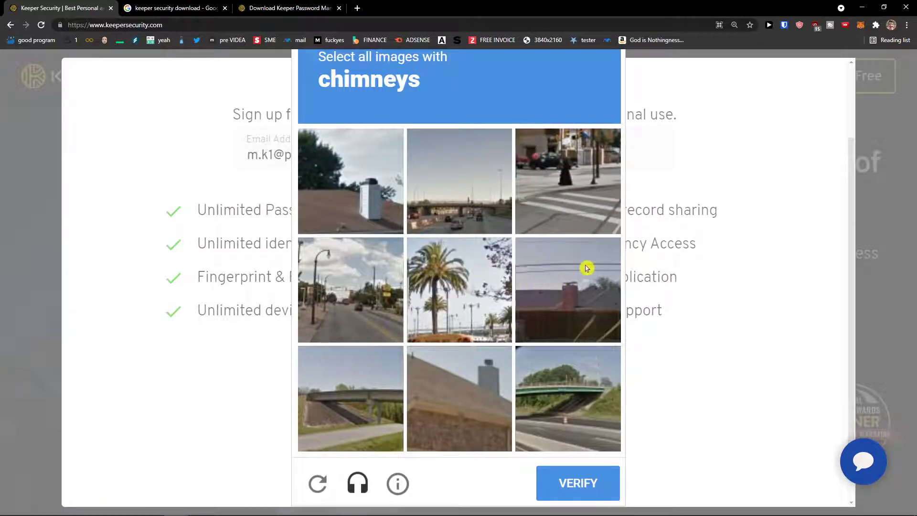
- Select all chimney tiles in the reCAPTCHA, verify, and resubmit 'Sign Up Free'
{"action": "left_click", "coordinate": [580, 207]}
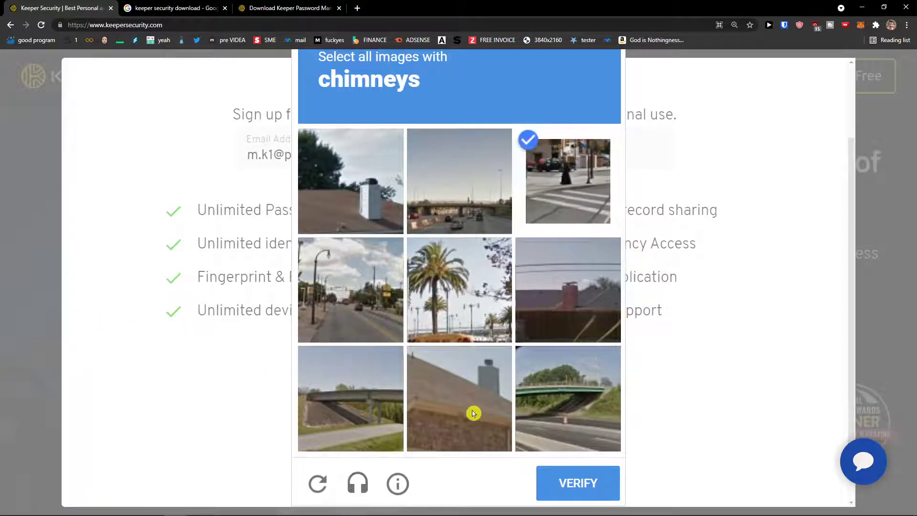
{"action": "left_click", "coordinate": [556, 220]}
{"action": "left_click", "coordinate": [569, 292]}
{"action": "left_click", "coordinate": [505, 439]}
{"action": "left_click", "coordinate": [351, 182]}
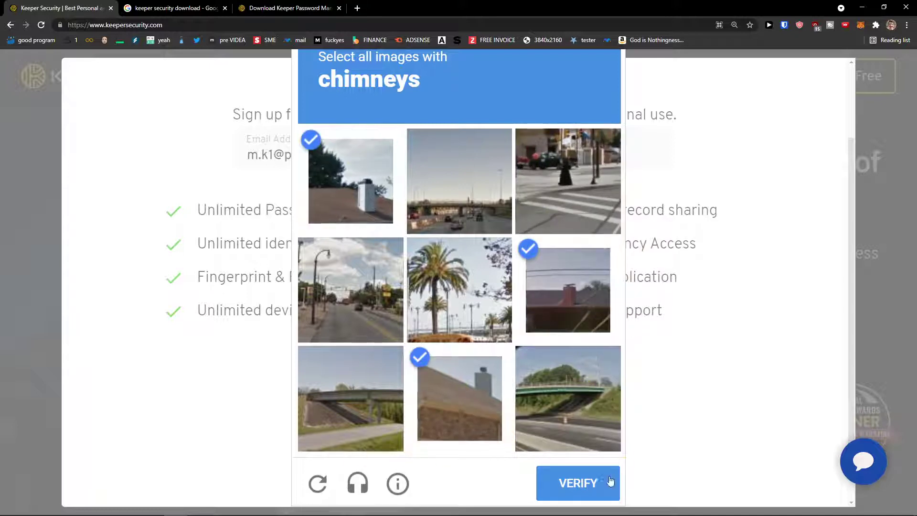
{"action": "left_click", "coordinate": [597, 483]}
{"action": "left_click", "coordinate": [477, 433]}
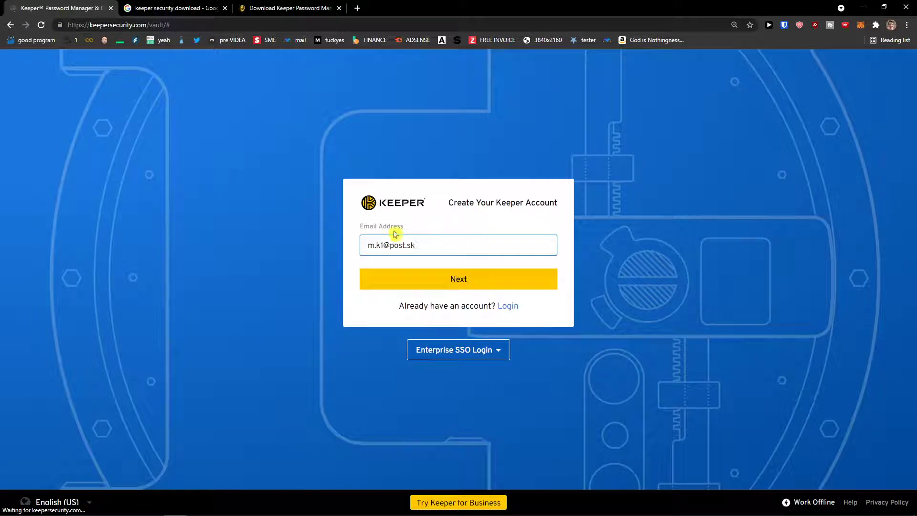
{"action": "left_click_drag", "start_coordinate": [415, 245], "coordinate": [337, 242]}
- Continue past the e-mail step, then enter and confirm the master password
{"action": "left_click", "coordinate": [442, 280]}
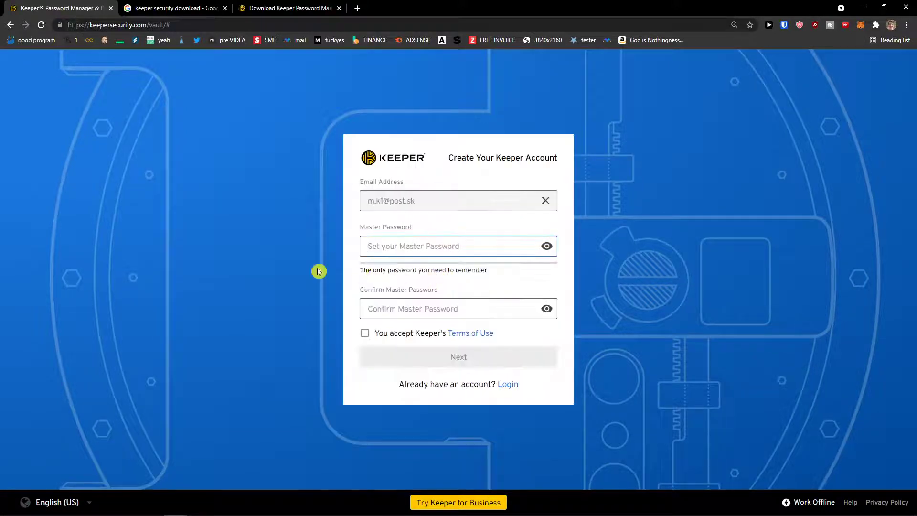
{"action": "type", "text": "•••••••••"}
{"action": "key", "text": "Tab"}
{"action": "type", "text": "•••"}
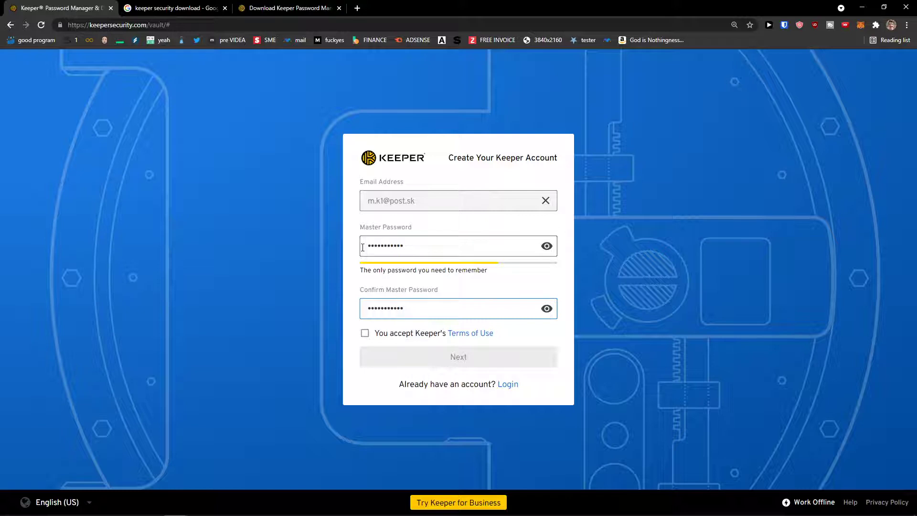
{"action": "left_click_drag", "start_coordinate": [415, 245], "coordinate": [306, 262]}
{"action": "left_click", "coordinate": [393, 244]}
{"action": "double_click", "coordinate": [393, 244]}
{"action": "left_click_drag", "start_coordinate": [363, 246], "coordinate": [419, 247]}
{"action": "left_click", "coordinate": [414, 247]}
- Zoom the page to 125%, accept the Terms of Use and submit the account details
{"action": "key", "text": "ctrl+plus"}
{"action": "key", "text": "ctrl+plus"}
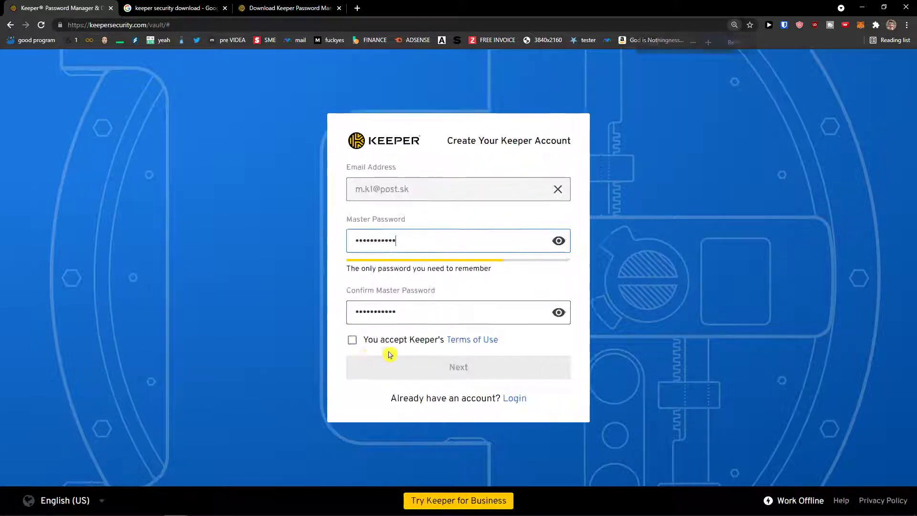
{"action": "left_click", "coordinate": [352, 342]}
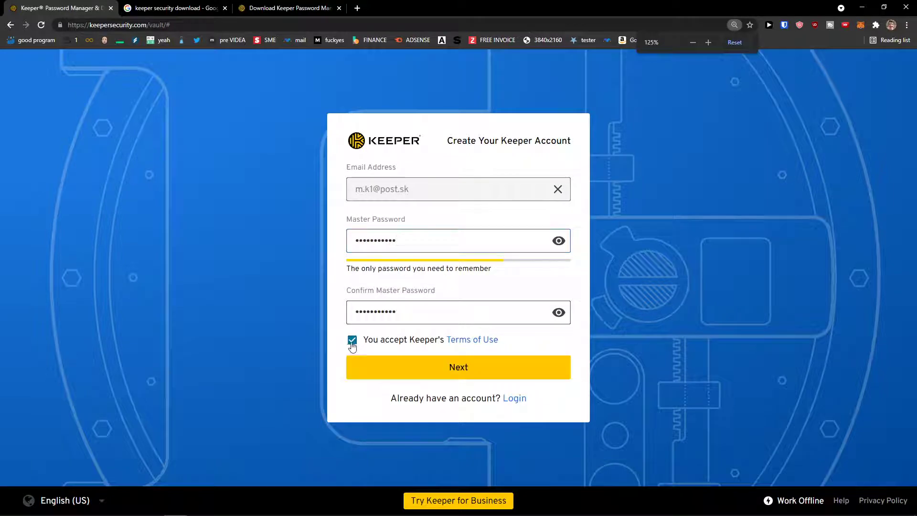
{"action": "left_click", "coordinate": [433, 374]}
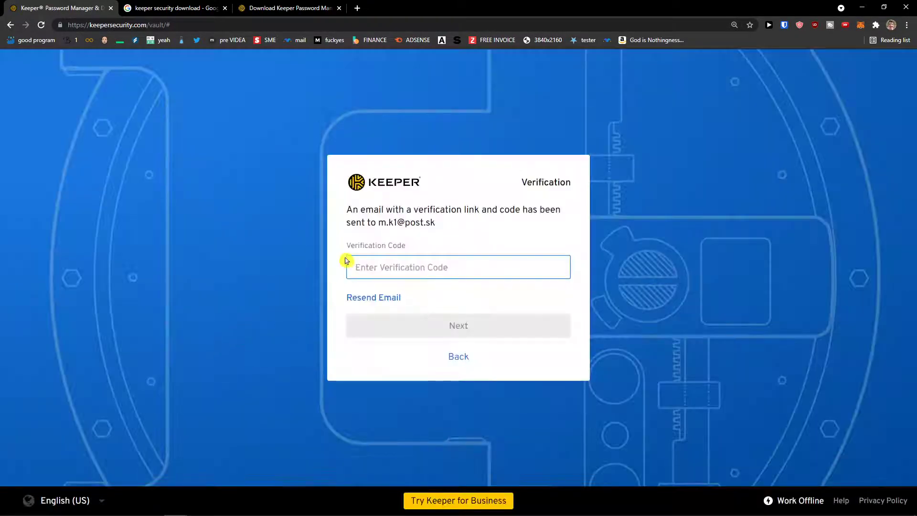
- Resend the verification e-mail, paste its code into the Verification Code field and submit
{"action": "key", "text": "ctrl+n"}
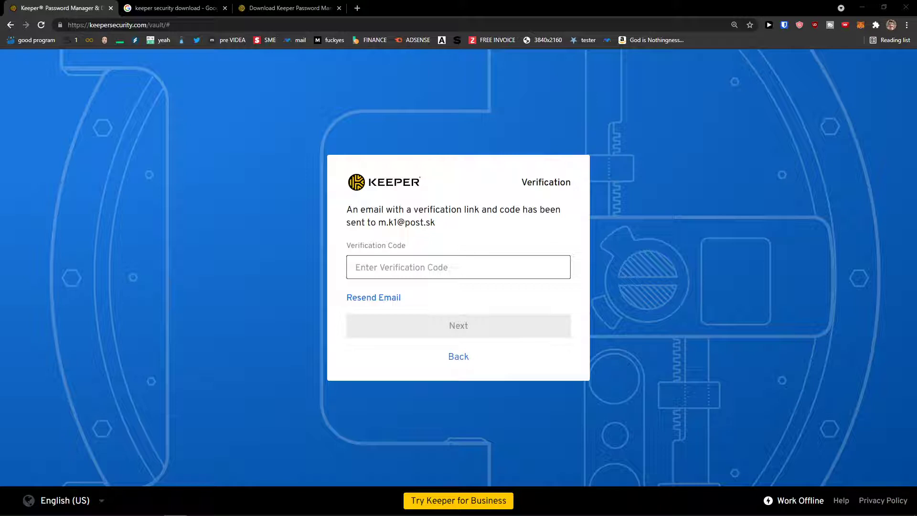
{"action": "left_click", "coordinate": [382, 300]}
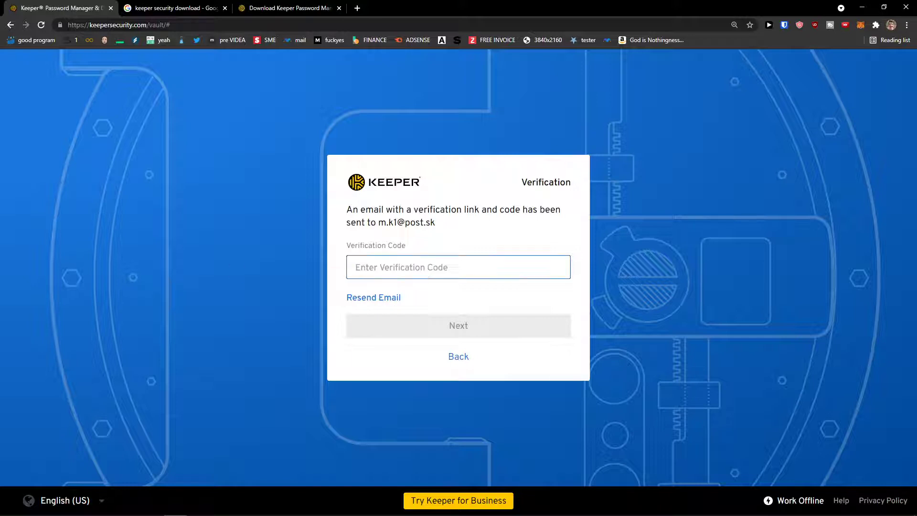
{"action": "key", "text": "alt+Tab"}
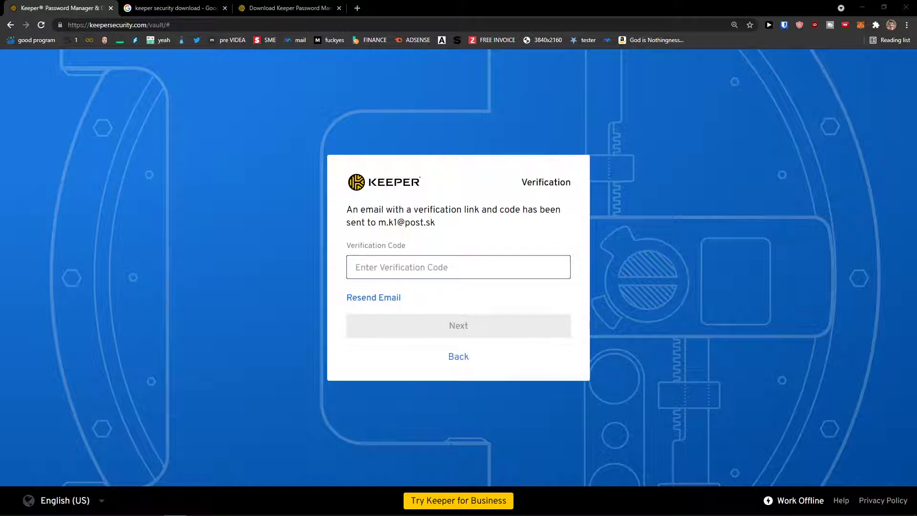
{"action": "left_click", "coordinate": [504, 262]}
{"action": "left_click", "coordinate": [491, 330]}
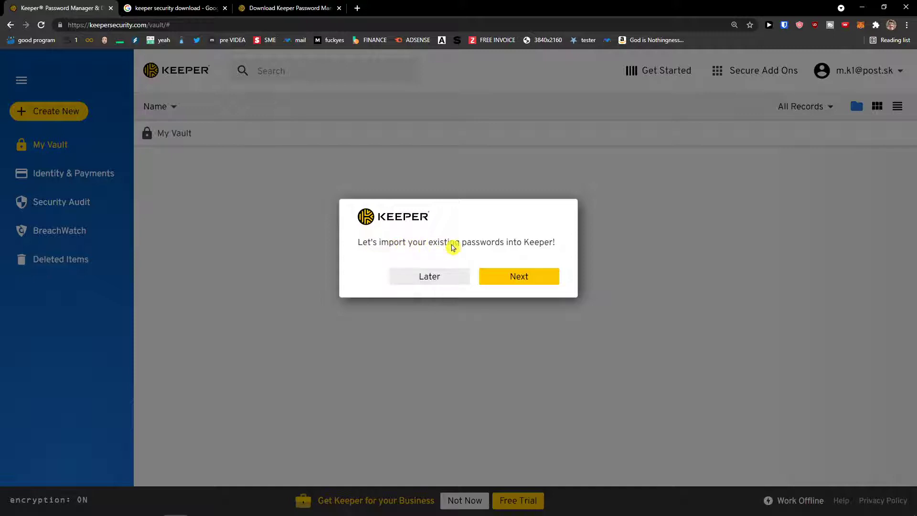
- Skip importing passwords, accept Quick Start's 'Let's Do It' and open the Create New choices
{"action": "left_click", "coordinate": [431, 279]}
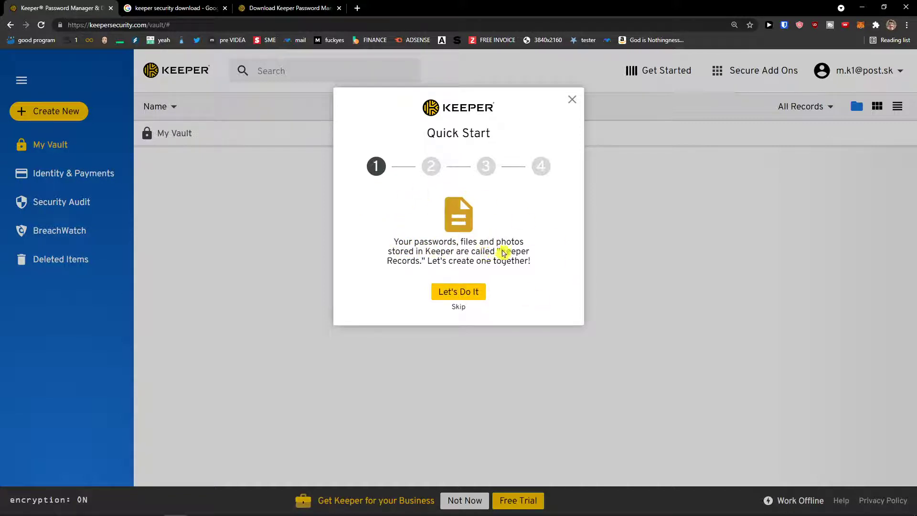
{"action": "mouse_move", "coordinate": [370, 514]}
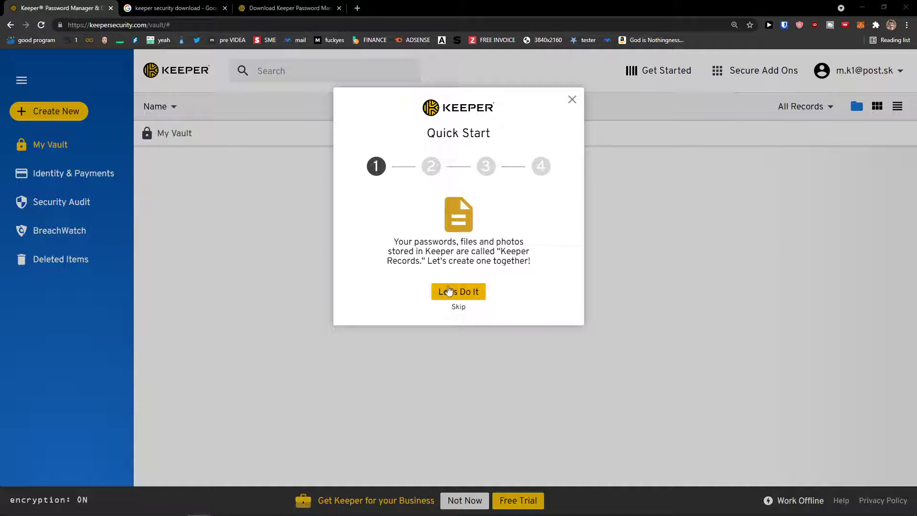
{"action": "left_click", "coordinate": [449, 292]}
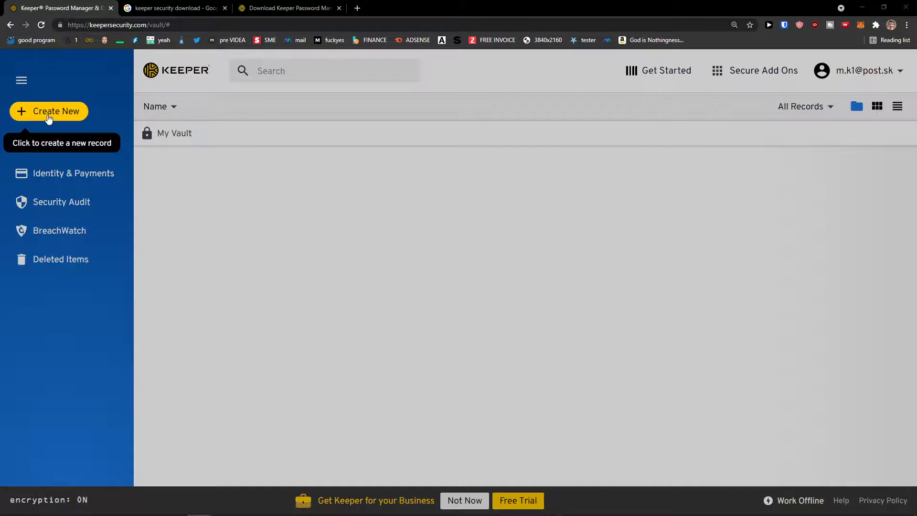
{"action": "left_click", "coordinate": [47, 114]}
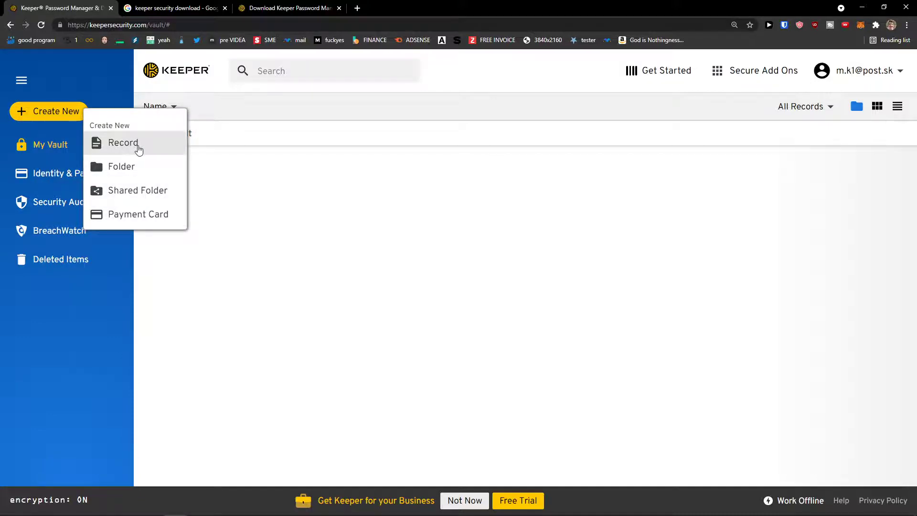
- Start a new record titled Twitter, picking the suggestion that fills in its website
{"action": "left_click", "coordinate": [139, 149]}
{"action": "scroll", "coordinate": [510, 234], "scroll_direction": "down", "scroll_amount": 1}
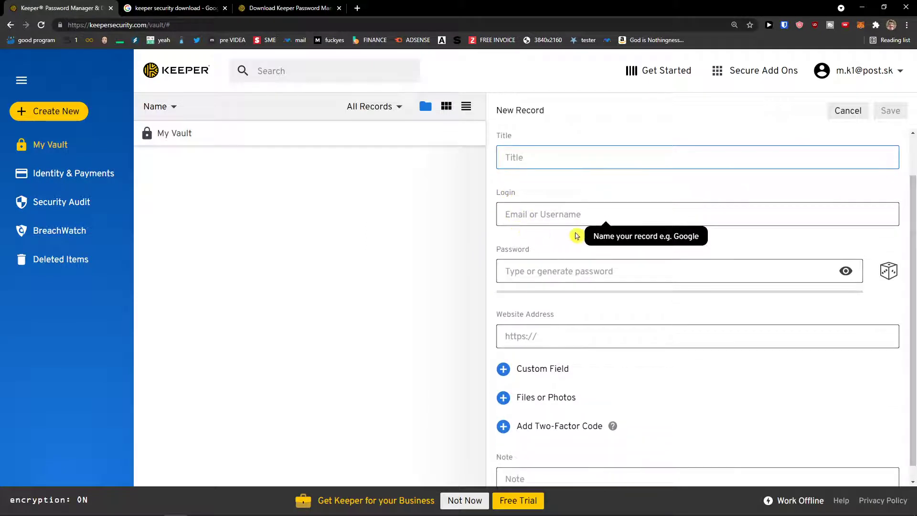
{"action": "scroll", "coordinate": [563, 225], "scroll_direction": "up", "scroll_amount": 1}
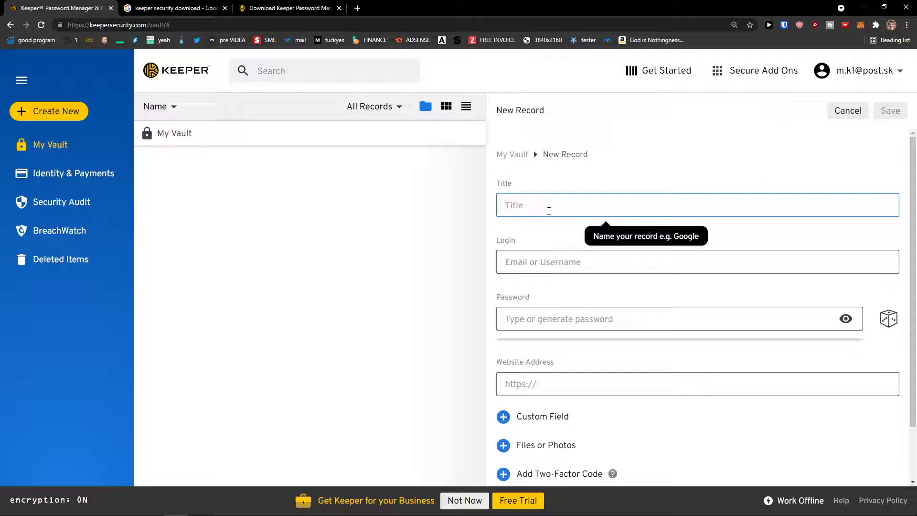
{"action": "type", "text": "How"}
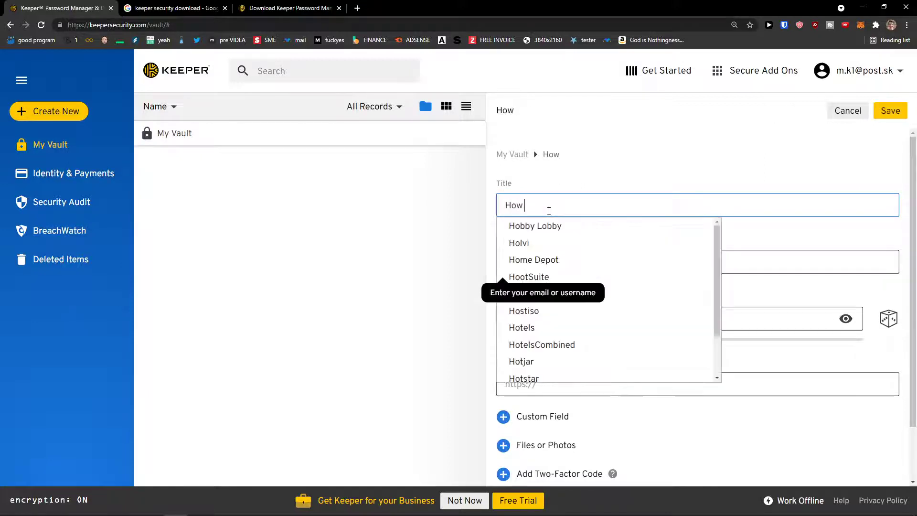
{"action": "key", "text": "BackSpace"}
{"action": "key", "text": "BackSpace"}
{"action": "key", "text": "BackSpace"}
{"action": "type", "text": "Twitte"}
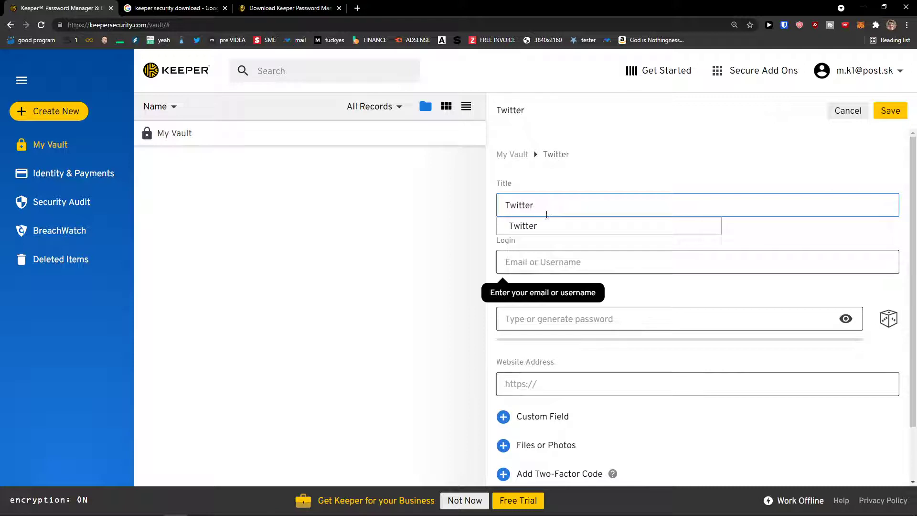
{"action": "type", "text": "r"}
{"action": "left_click", "coordinate": [545, 226]}
{"action": "left_click", "coordinate": [545, 254]}
- Enter the Twitter account's login name and password
{"action": "scroll", "coordinate": [487, 257], "scroll_direction": "down", "scroll_amount": 1}
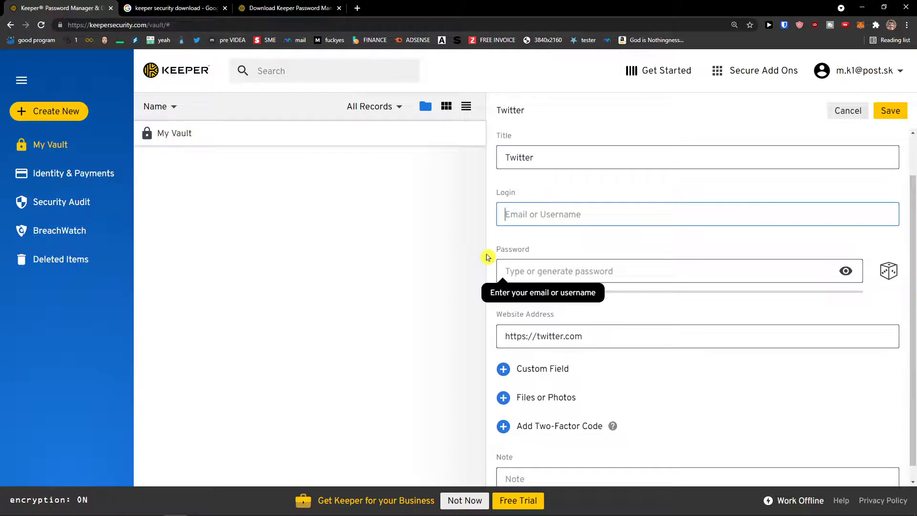
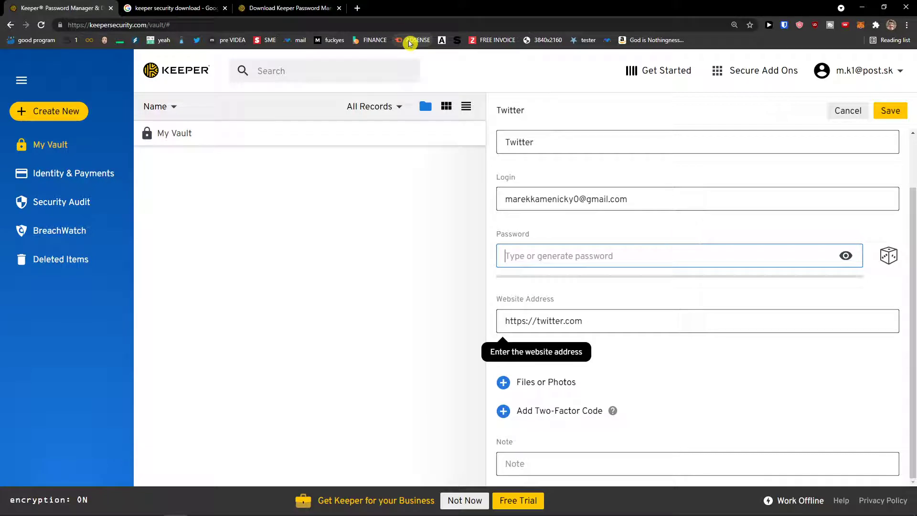
{"action": "type", "text": "•••••••••••"}
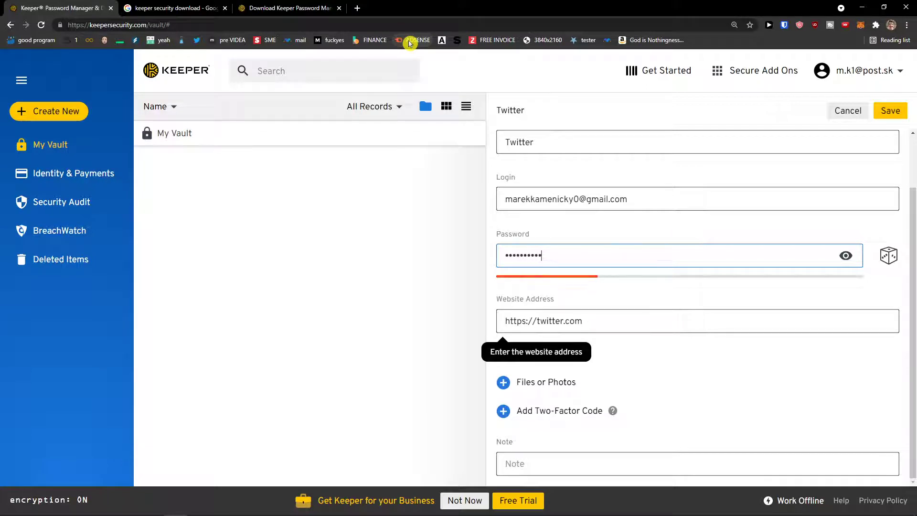
- Add and remove a custom field, read the two-factor code help, then save the record
{"action": "left_click", "coordinate": [600, 319]}
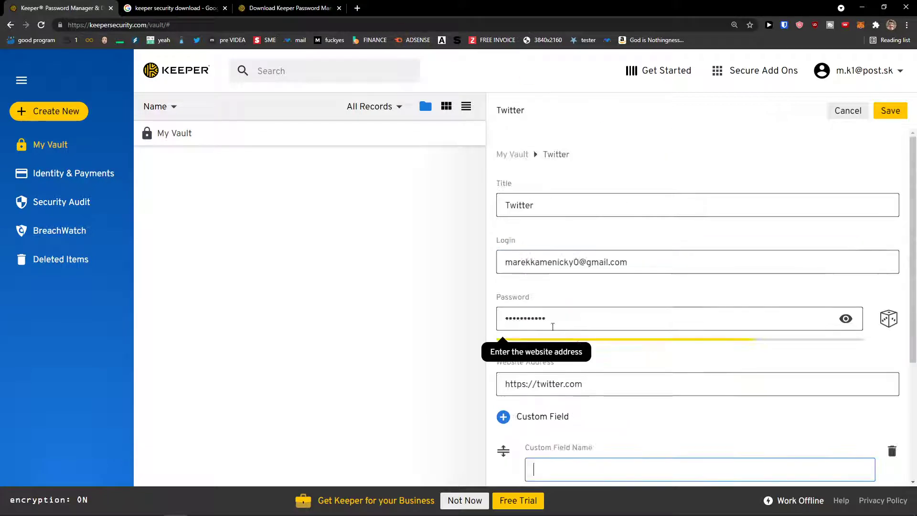
{"action": "scroll", "coordinate": [525, 353], "scroll_direction": "down", "scroll_amount": 4}
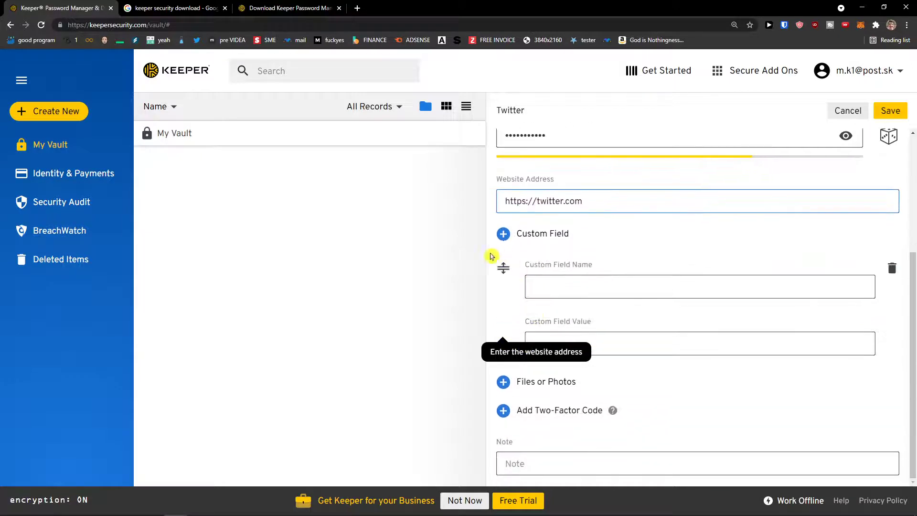
{"action": "left_click_drag", "start_coordinate": [503, 283], "coordinate": [501, 315]}
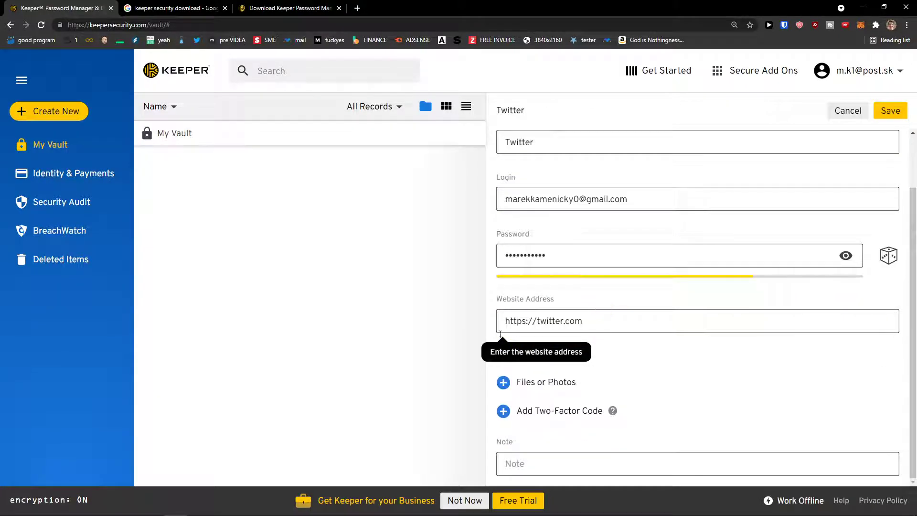
{"action": "left_click", "coordinate": [599, 325]}
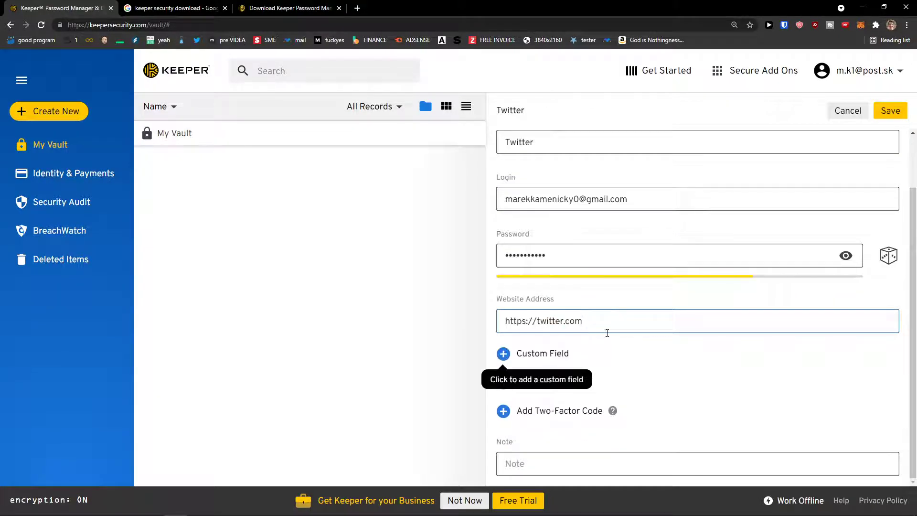
{"action": "left_click", "coordinate": [503, 353]}
{"action": "left_click", "coordinate": [893, 268]}
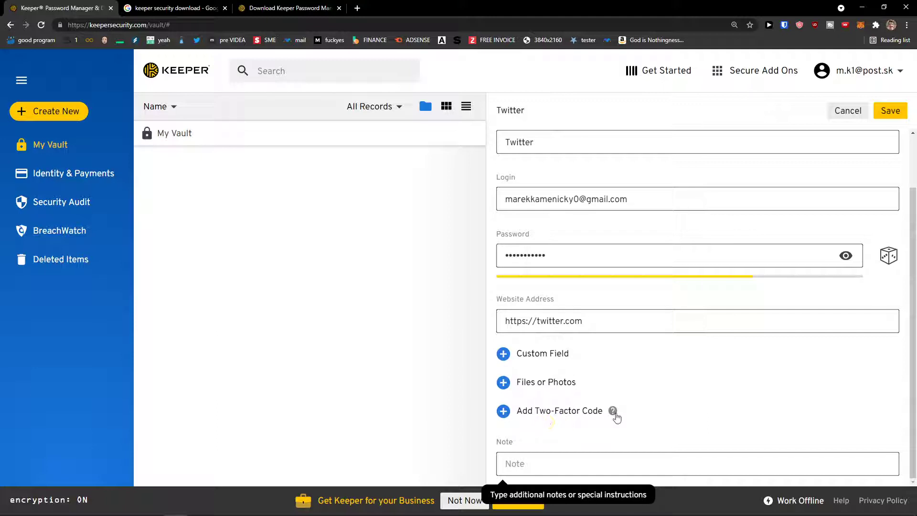
{"action": "left_click", "coordinate": [613, 412]}
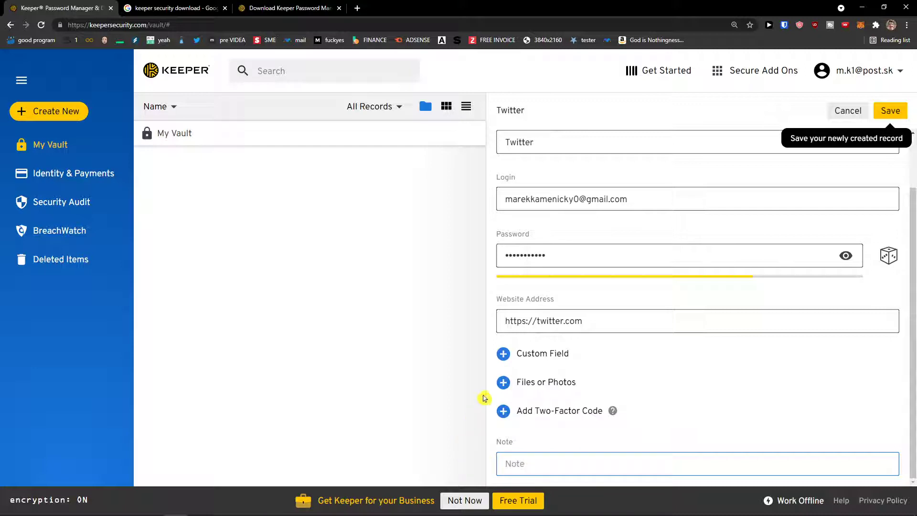
{"action": "left_click", "coordinate": [898, 111]}
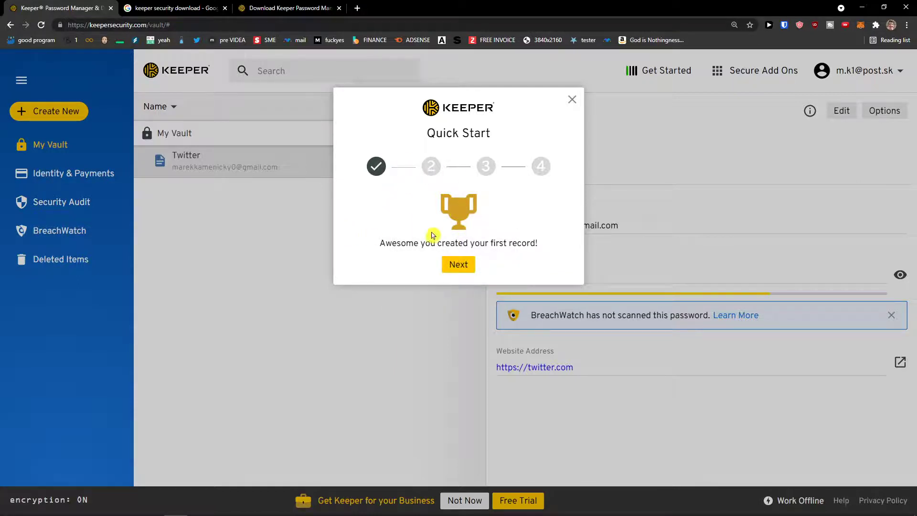
- Advance Quick Start to step 2, installing the Keeper browser extension
{"action": "left_click", "coordinate": [457, 264]}
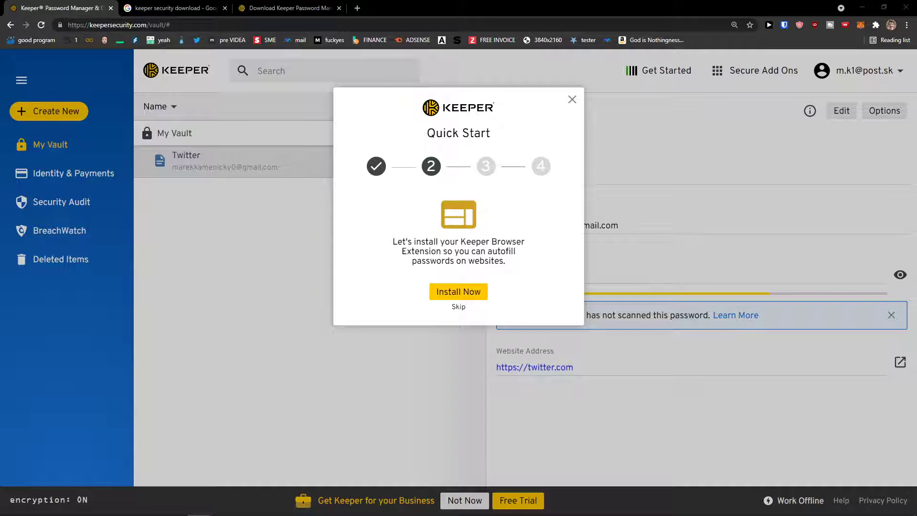
- Open the Keeper extension's Chrome Web Store pages from Quick Start and the download page
{"action": "left_click", "coordinate": [458, 291]}
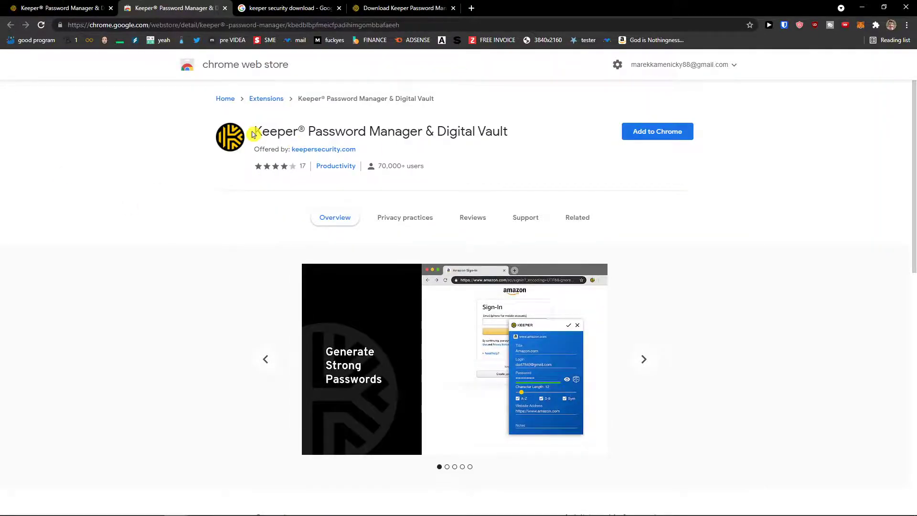
{"action": "scroll", "coordinate": [258, 158], "scroll_direction": "down", "scroll_amount": 10}
{"action": "scroll", "coordinate": [248, 172], "scroll_direction": "up", "scroll_amount": 10}
{"action": "left_click_drag", "start_coordinate": [254, 135], "coordinate": [423, 135]}
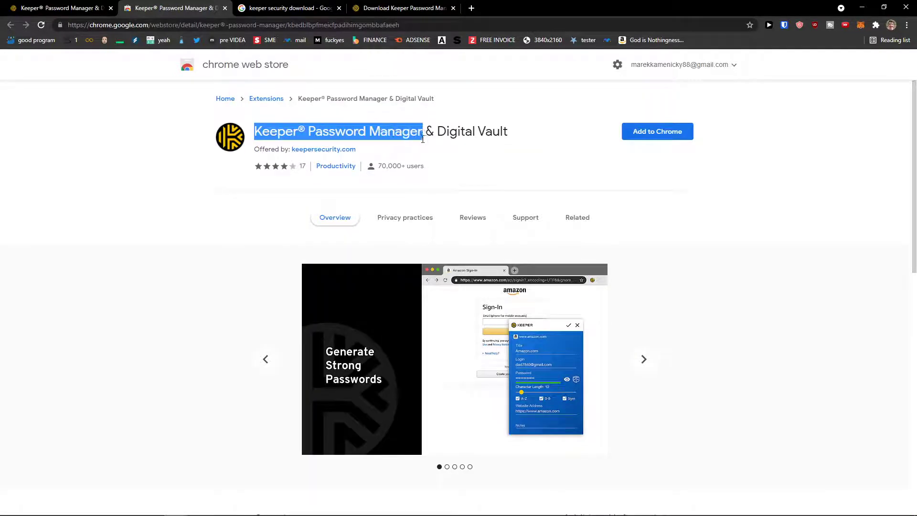
{"action": "left_click", "coordinate": [470, 7]}
{"action": "left_click", "coordinate": [407, 8]}
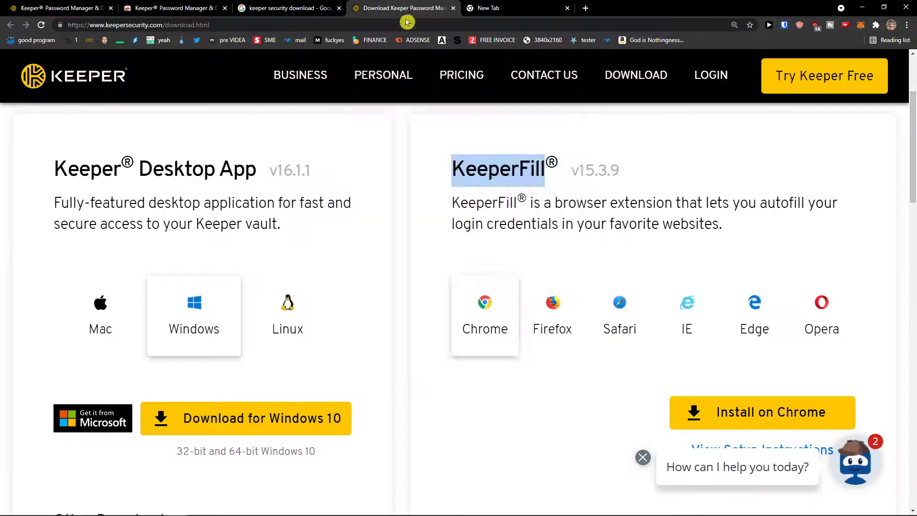
{"action": "left_click", "coordinate": [713, 366]}
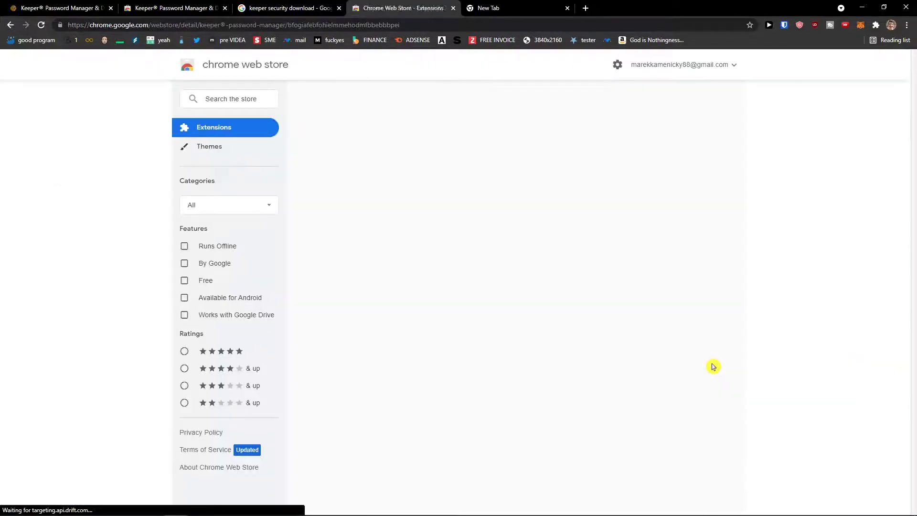
{"action": "left_click_drag", "start_coordinate": [324, 6], "coordinate": [415, 7]}
- Compare the two Keeper store pages, settling on the second one
{"action": "left_click", "coordinate": [206, 7]}
{"action": "left_click", "coordinate": [246, 6]}
{"action": "left_click", "coordinate": [203, 7]}
{"action": "left_click", "coordinate": [253, 7]}
{"action": "left_click", "coordinate": [201, 7]}
{"action": "left_click", "coordinate": [276, 4]}
{"action": "left_click", "coordinate": [195, 6]}
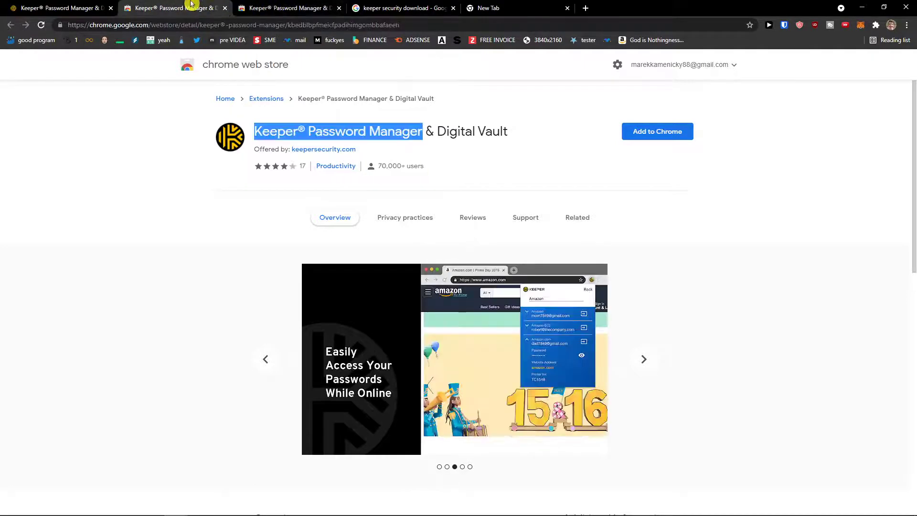
{"action": "left_click", "coordinate": [280, 6]}
{"action": "scroll", "coordinate": [681, 143], "scroll_direction": "down", "scroll_amount": 1}
{"action": "scroll", "coordinate": [668, 139], "scroll_direction": "up", "scroll_amount": 1}
- Add Keeper Password Manager & Digital Vault to Chrome, then open and close its popup
{"action": "left_click", "coordinate": [660, 137]}
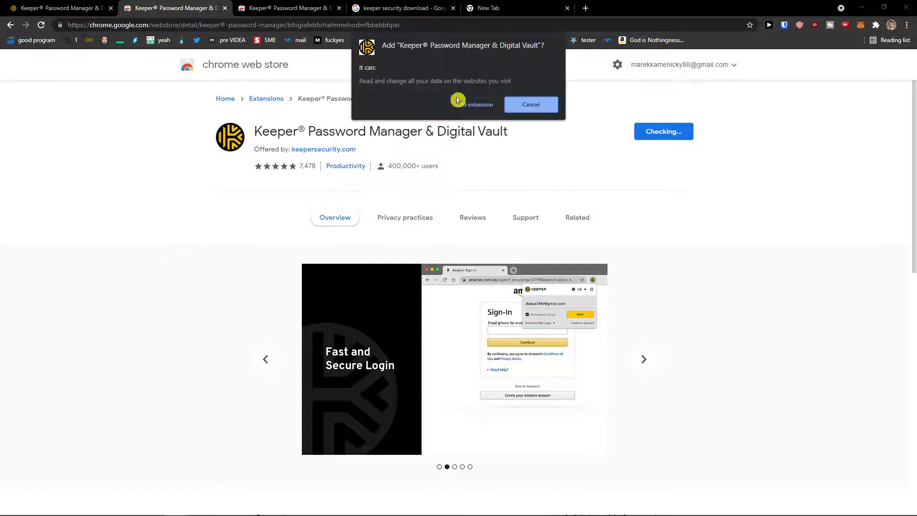
{"action": "left_click", "coordinate": [481, 106]}
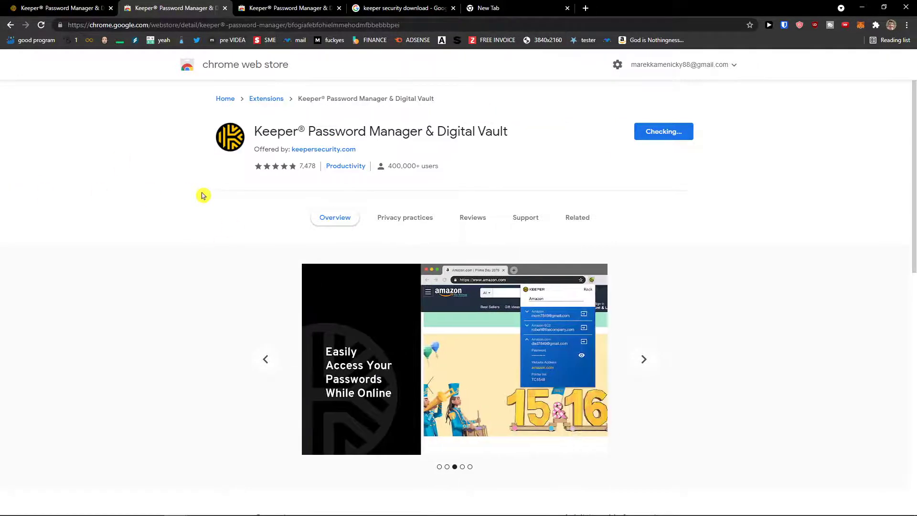
{"action": "left_click", "coordinate": [862, 28]}
{"action": "left_click", "coordinate": [802, 224]}
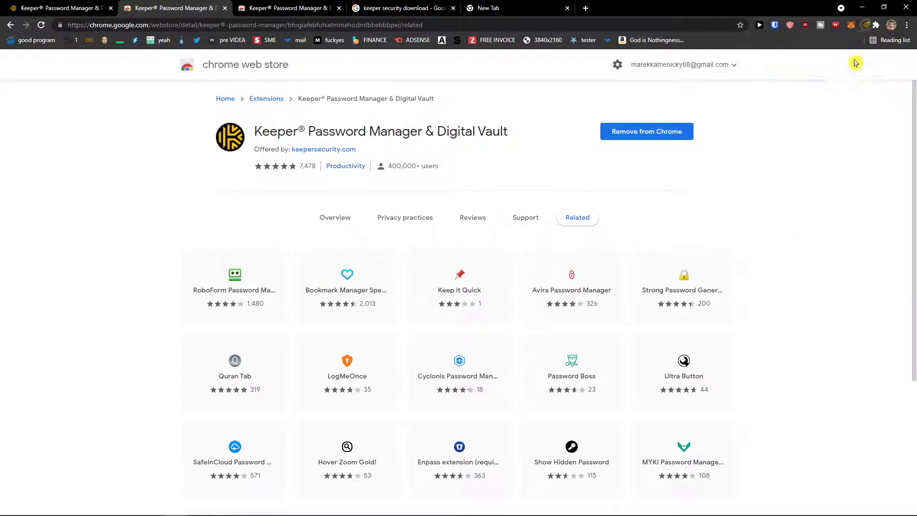
- Open the Keeper extension popup from the toolbar and launch the web vault
{"action": "left_click", "coordinate": [876, 25]}
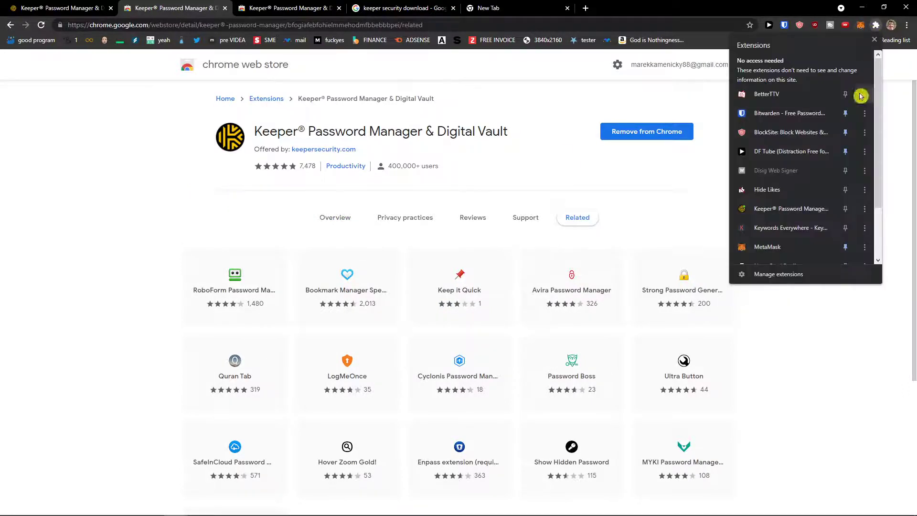
{"action": "left_click", "coordinate": [894, 116]}
{"action": "left_click", "coordinate": [861, 25]}
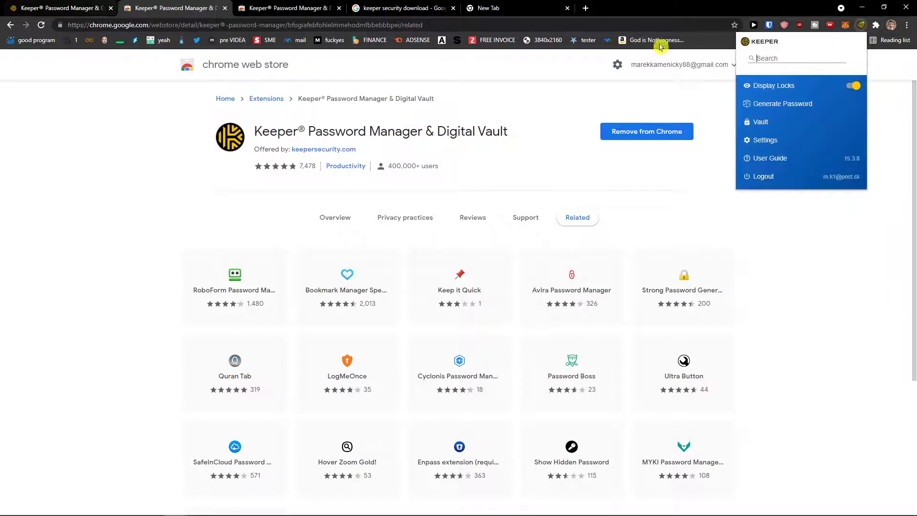
{"action": "left_click", "coordinate": [760, 122]}
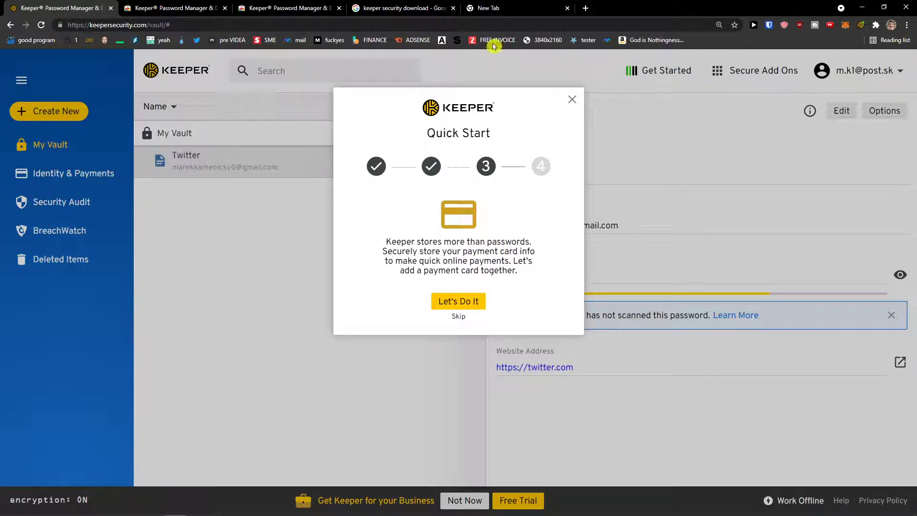
{"action": "left_click", "coordinate": [194, 7]}
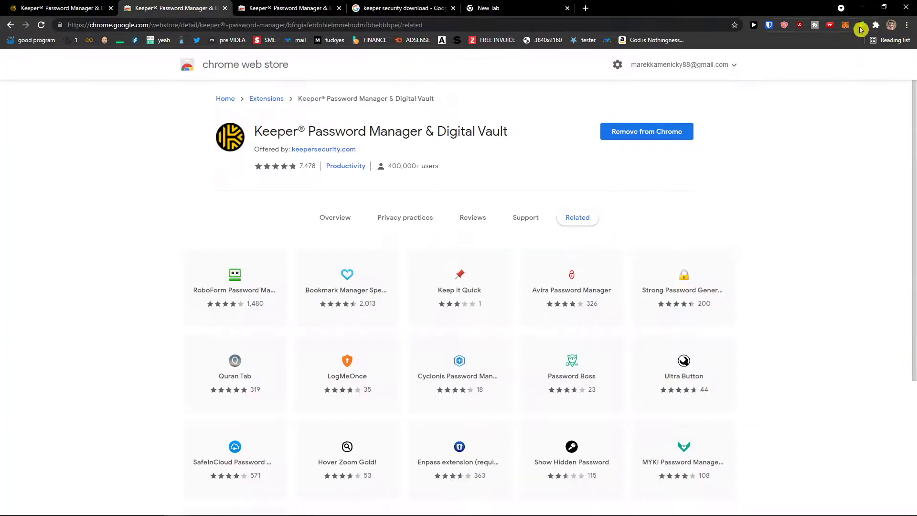
- Preview a 20-character generated password, zoom the store page to 110%, and reopen the vault
{"action": "left_click", "coordinate": [860, 26]}
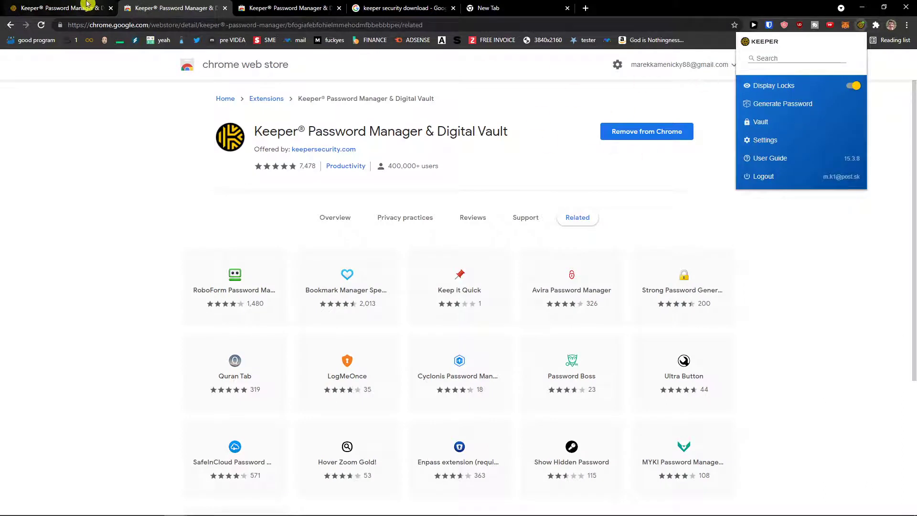
{"action": "left_click", "coordinate": [792, 108]}
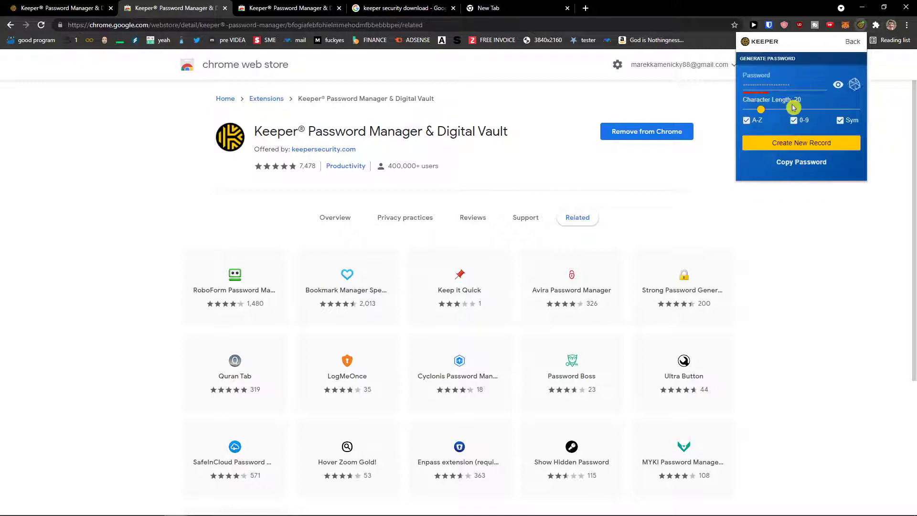
{"action": "left_click", "coordinate": [852, 43]}
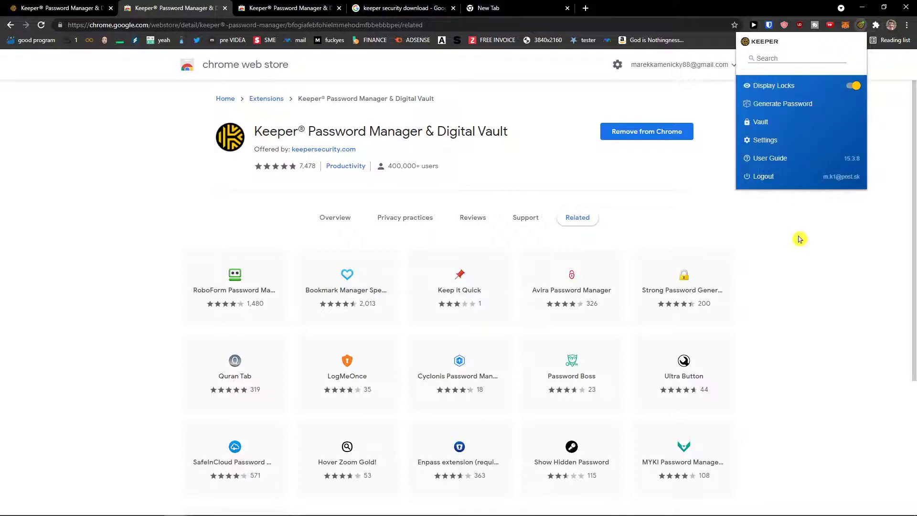
{"action": "key", "text": "ctrl+plus"}
{"action": "left_click", "coordinate": [779, 123]}
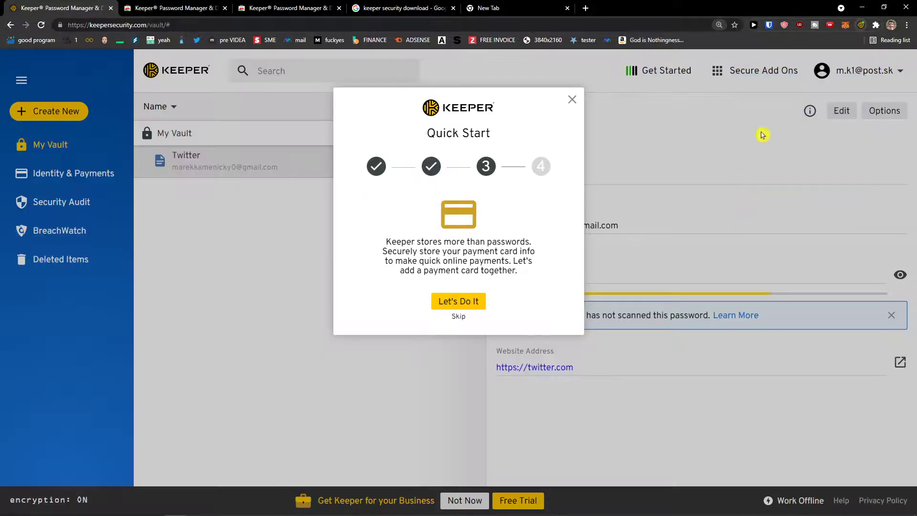
- Skip Quick Start's payment-card and two-factor steps, close the Twitter record, and switch to the new tab
{"action": "left_click", "coordinate": [461, 317]}
{"action": "left_click", "coordinate": [461, 298]}
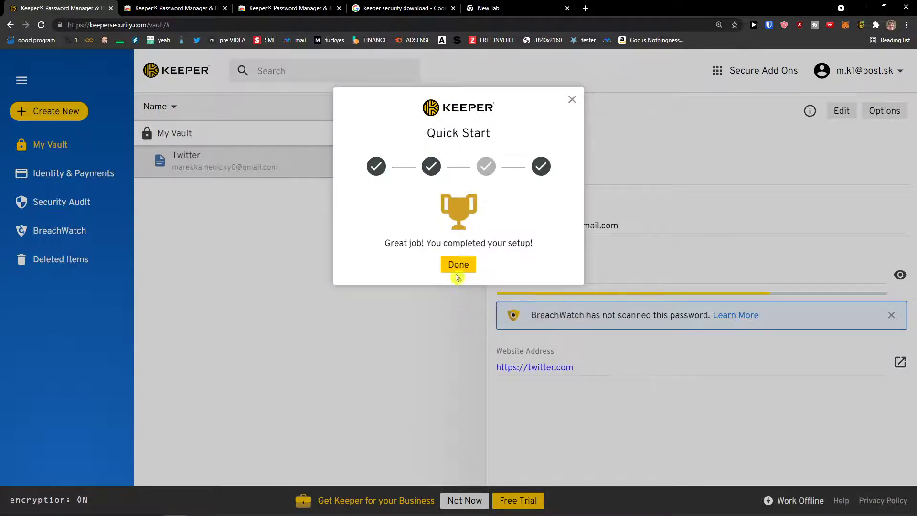
{"action": "left_click", "coordinate": [457, 274]}
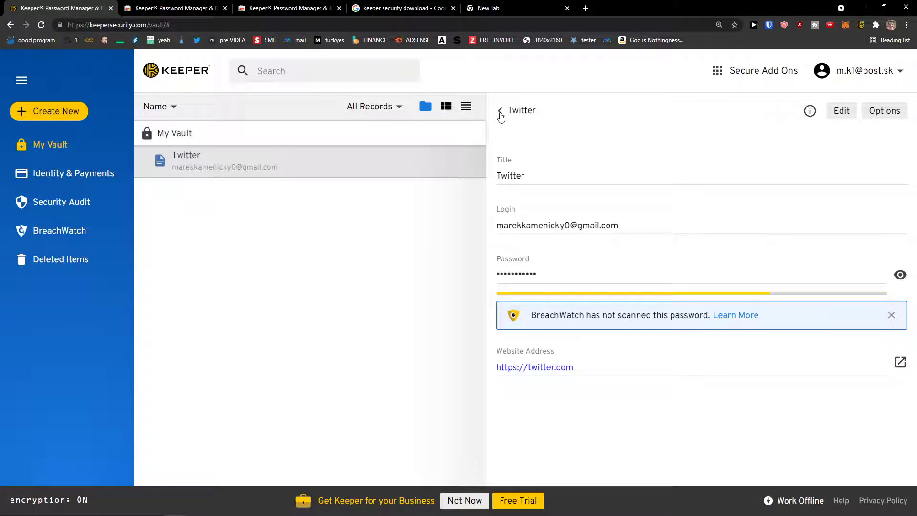
{"action": "left_click", "coordinate": [500, 113]}
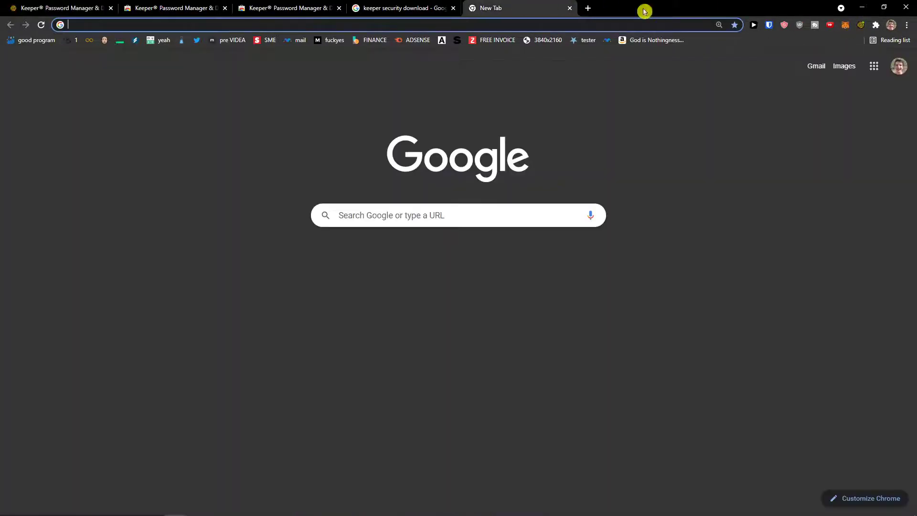
{"action": "left_click", "coordinate": [515, 8]}
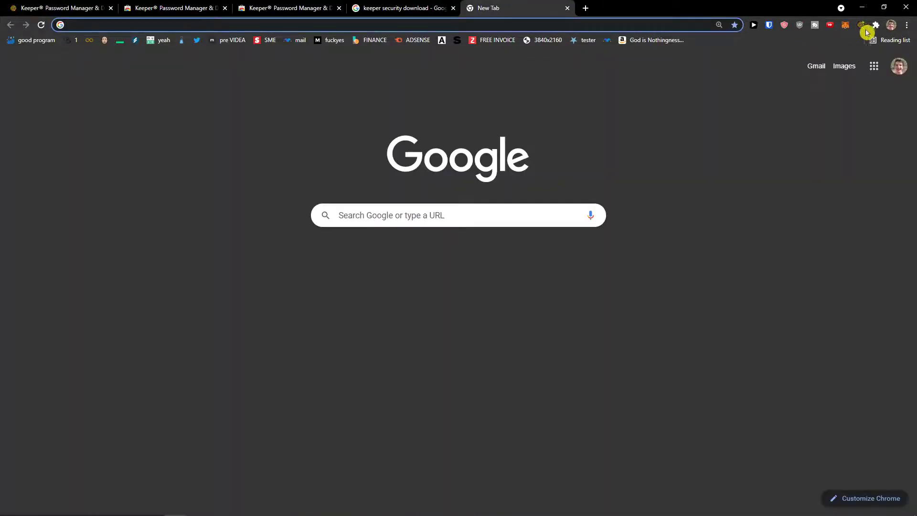
- Return to the web vault from the Keeper popup and read what the Hover Locks setting does
{"action": "left_click", "coordinate": [860, 25]}
{"action": "left_click", "coordinate": [762, 123]}
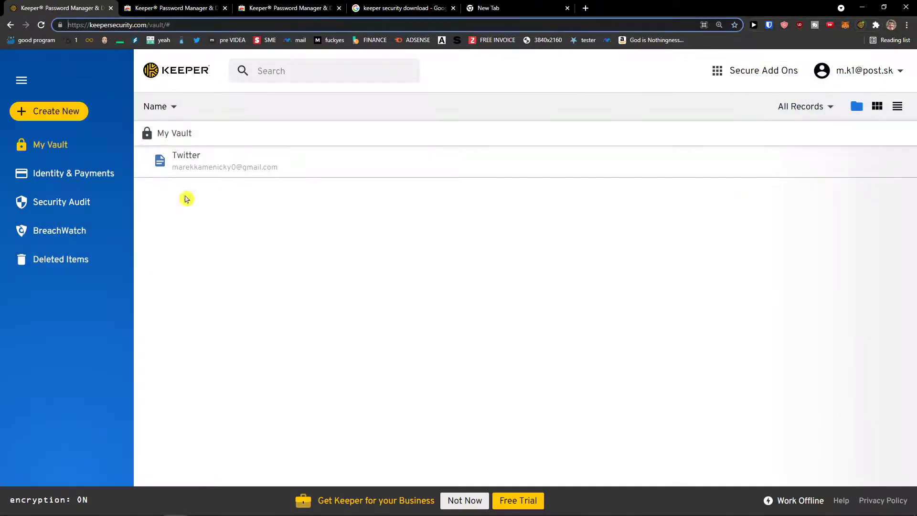
{"action": "left_click", "coordinate": [861, 25]}
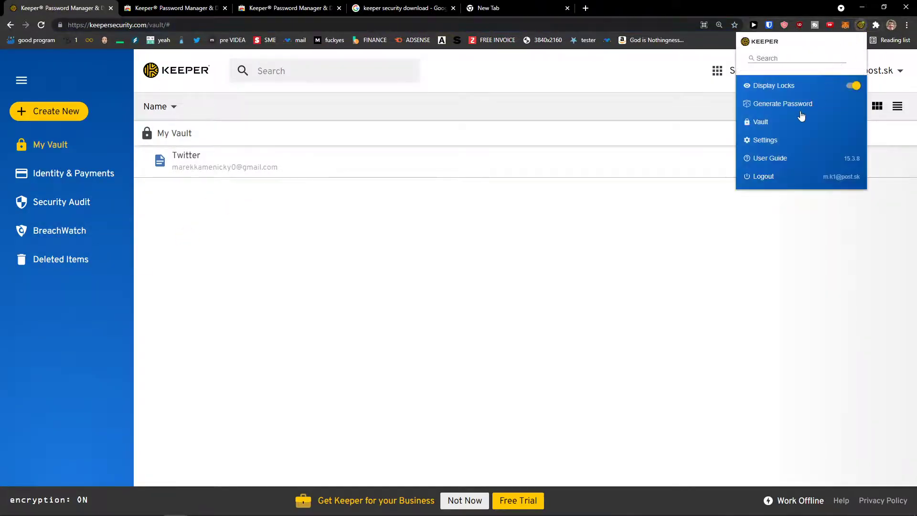
{"action": "left_click", "coordinate": [765, 141]}
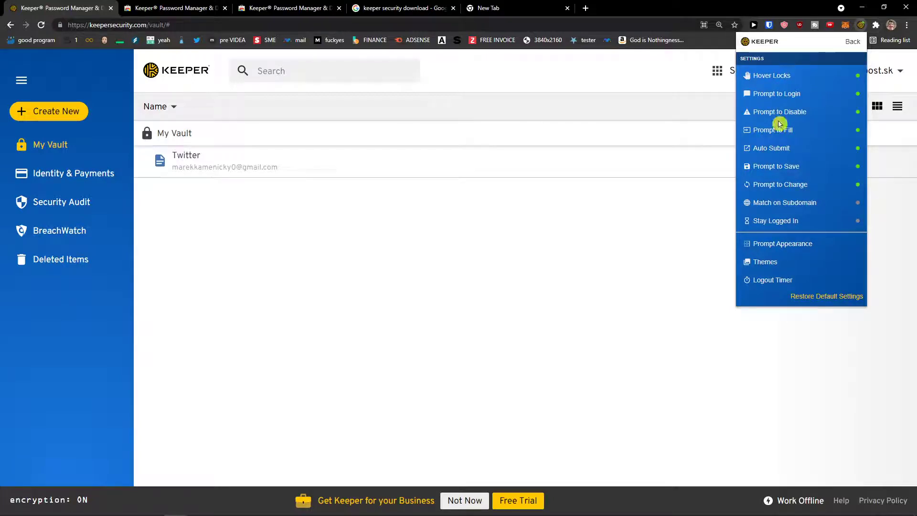
{"action": "left_click", "coordinate": [781, 80]}
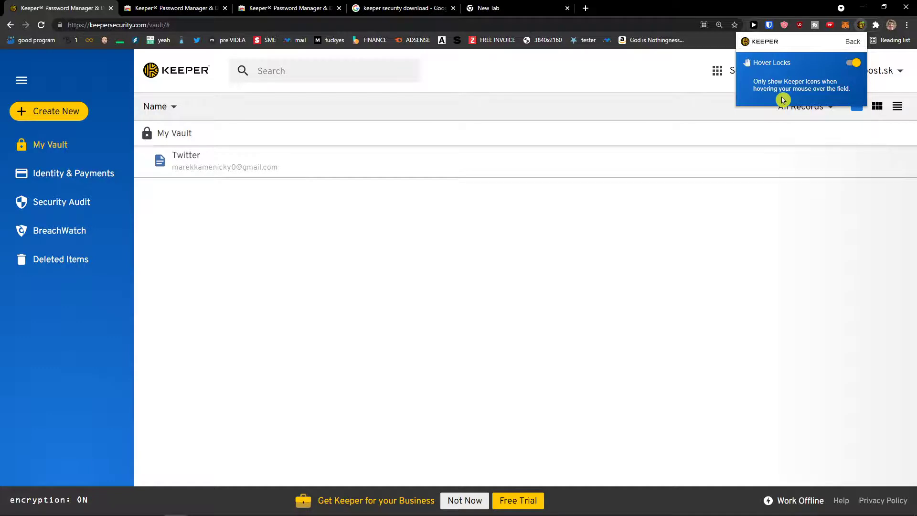
{"action": "left_click", "coordinate": [808, 213]}
- Look over the extension's settings again and close them without changes
{"action": "left_click", "coordinate": [861, 25]}
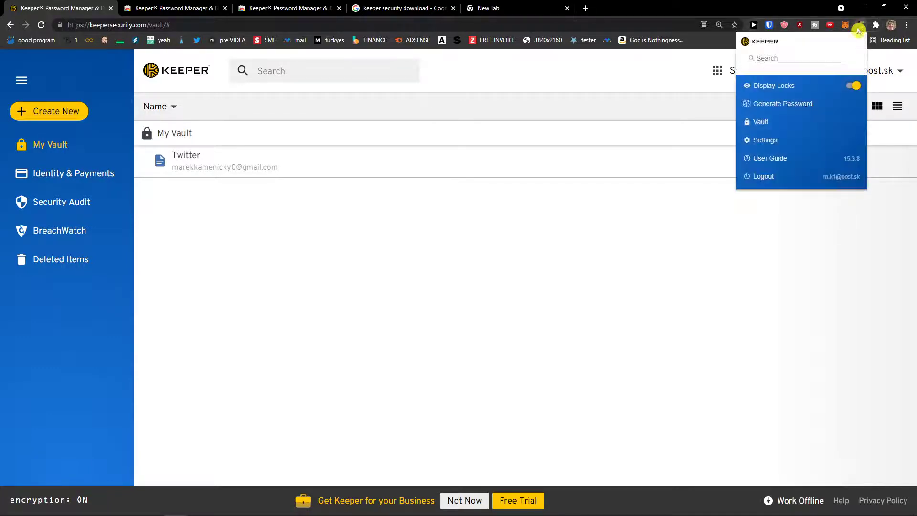
{"action": "left_click", "coordinate": [773, 142]}
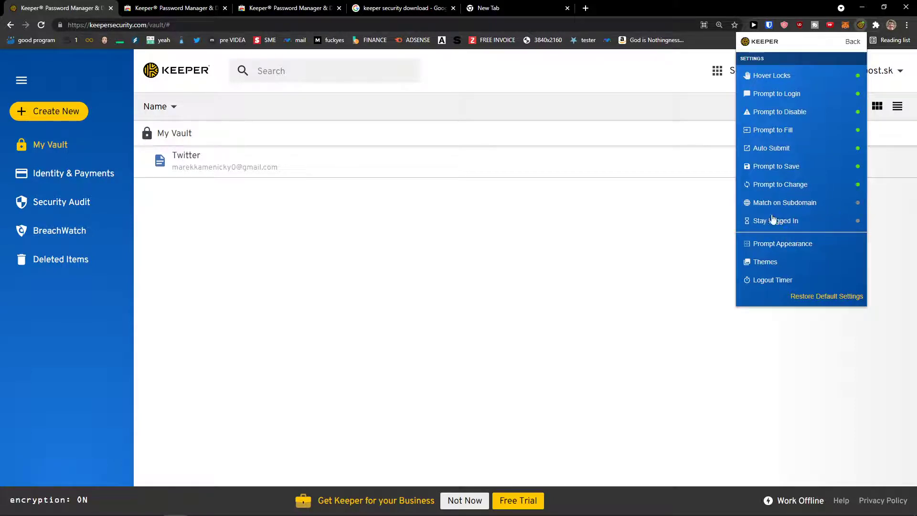
{"action": "left_click", "coordinate": [847, 360]}
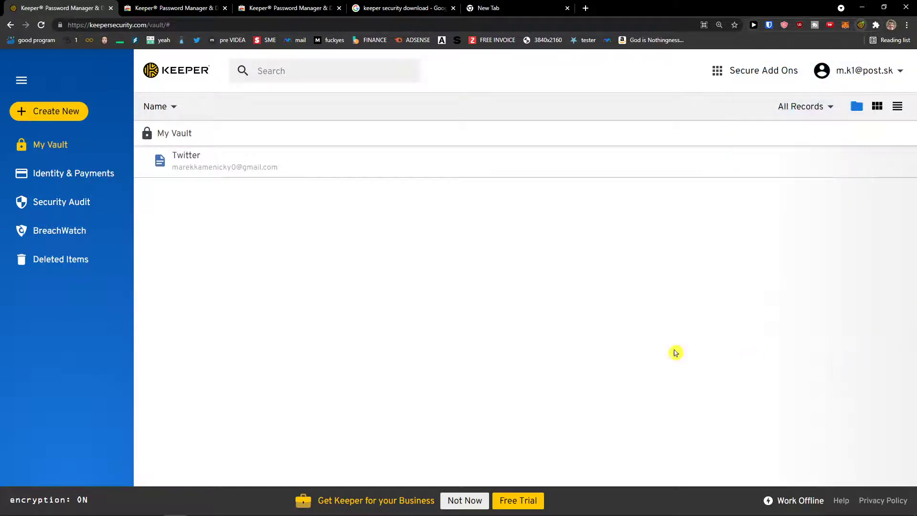
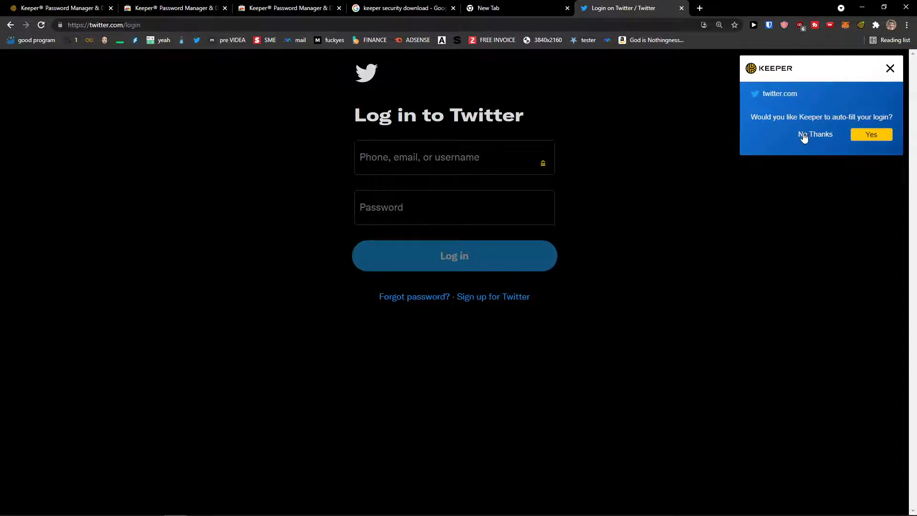
- Decline Keeper's offer, then fill the Twitter login from the saved twitter.com record
{"action": "left_click", "coordinate": [804, 136]}
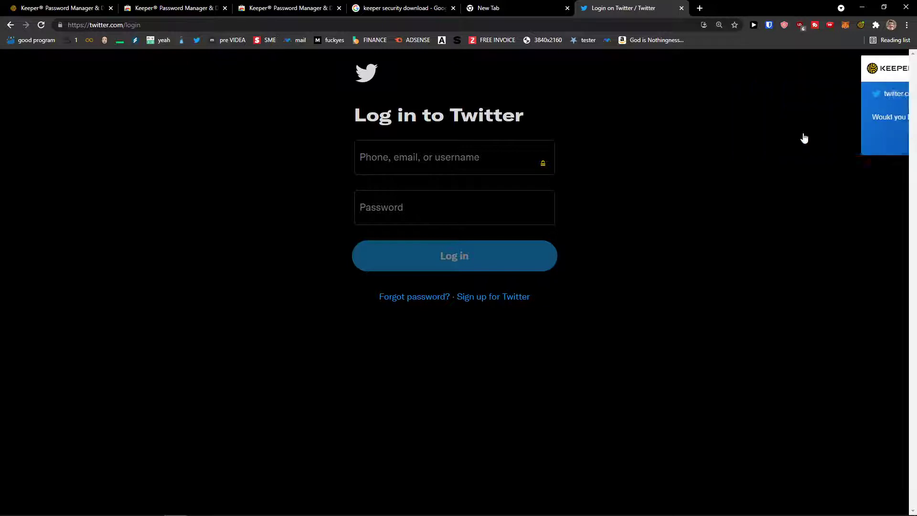
{"action": "left_click", "coordinate": [542, 164]}
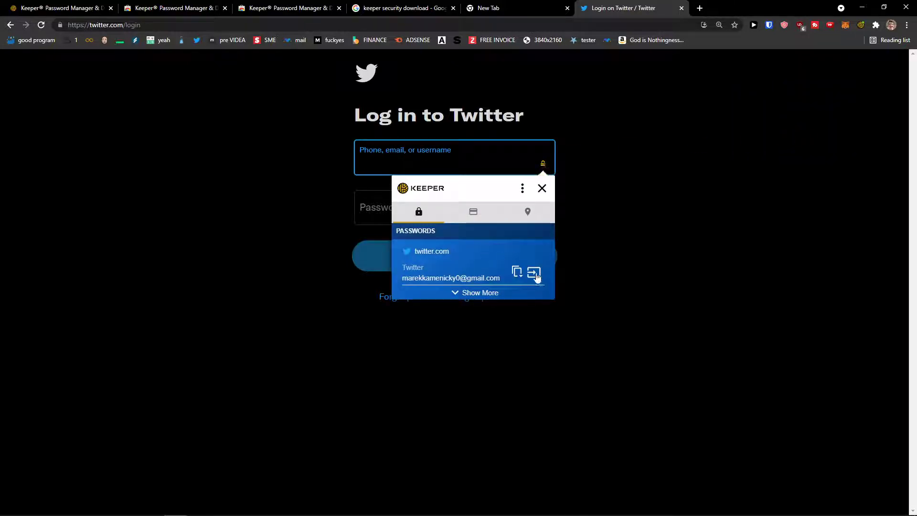
{"action": "left_click", "coordinate": [563, 170]}
{"action": "left_click", "coordinate": [544, 167]}
{"action": "left_click", "coordinate": [543, 166]}
{"action": "scroll", "coordinate": [555, 173], "scroll_direction": "up", "scroll_amount": 1}
{"action": "scroll", "coordinate": [555, 174], "scroll_direction": "up", "scroll_amount": 1}
{"action": "left_click", "coordinate": [622, 217]}
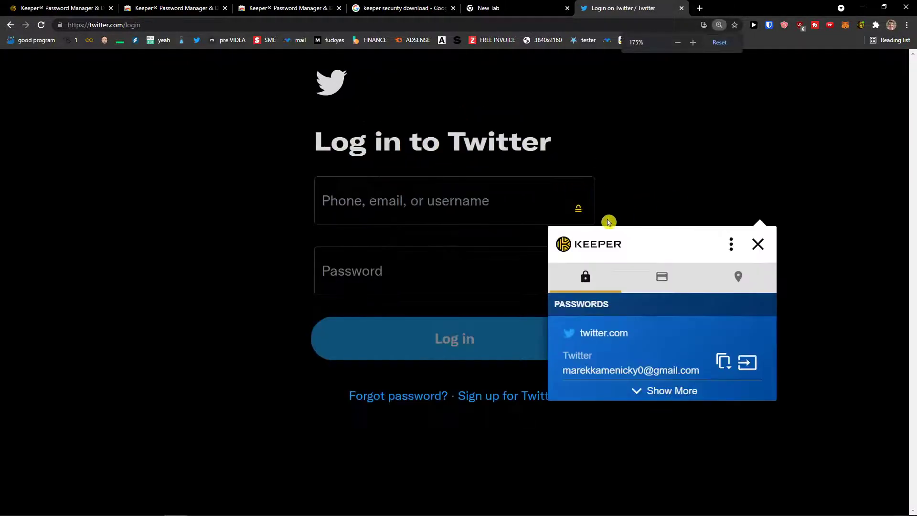
{"action": "left_click", "coordinate": [584, 213]}
{"action": "left_click", "coordinate": [583, 212]}
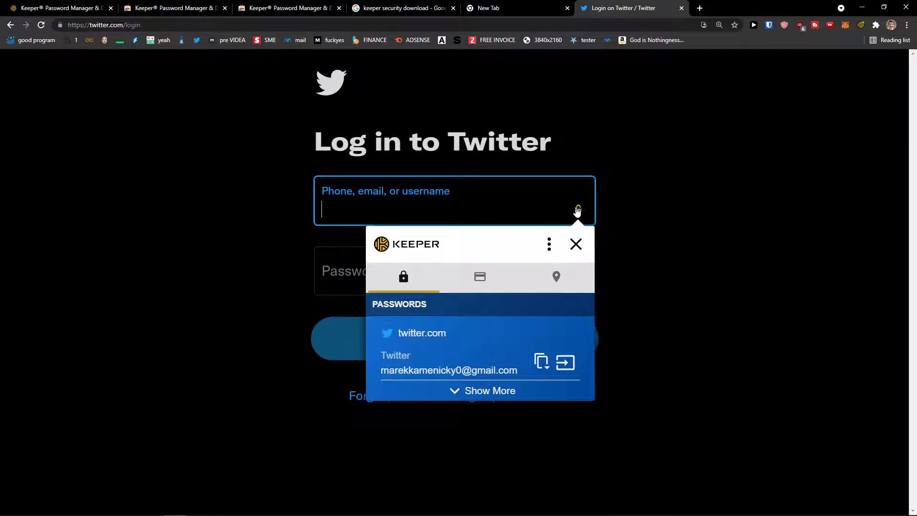
{"action": "left_click", "coordinate": [566, 363]}
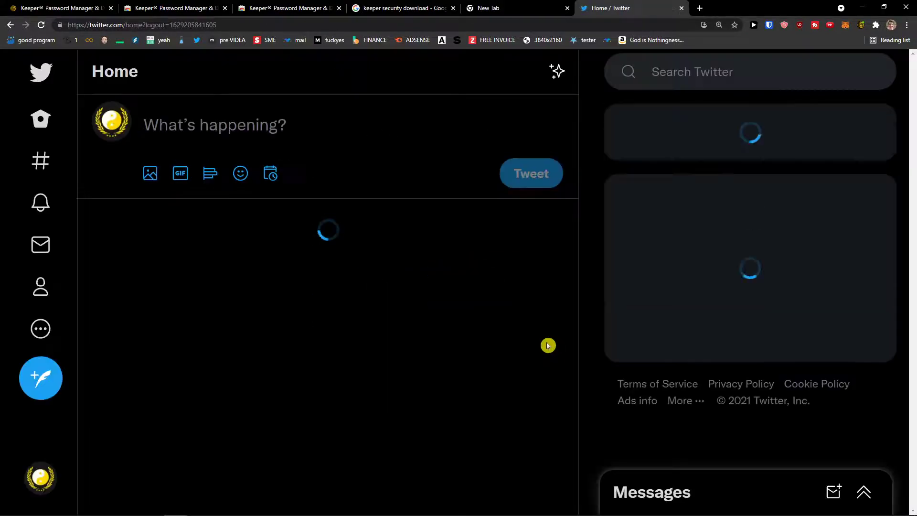
- Log out of Twitter and reopen the login form showing Keeper's saved credentials
{"action": "left_click", "coordinate": [46, 473]}
{"action": "middle_click", "coordinate": [108, 434]}
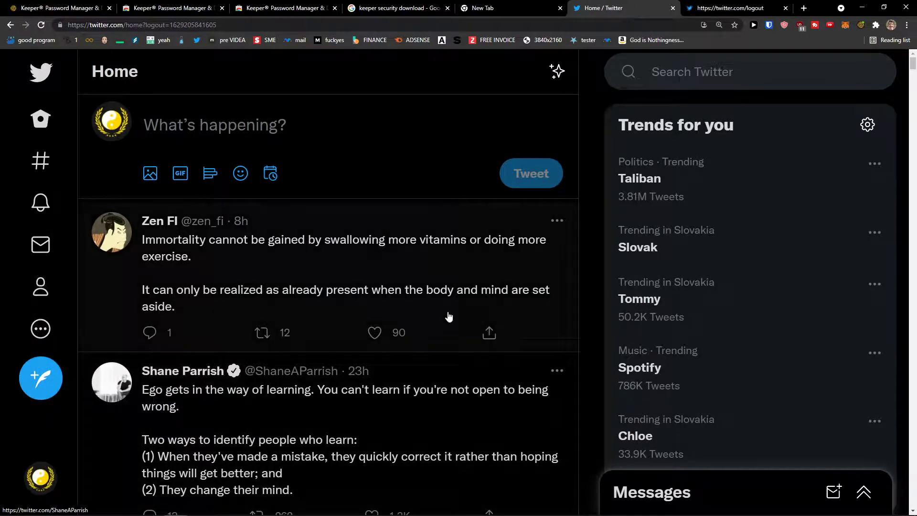
{"action": "left_click", "coordinate": [672, 8]}
{"action": "left_click", "coordinate": [496, 371]}
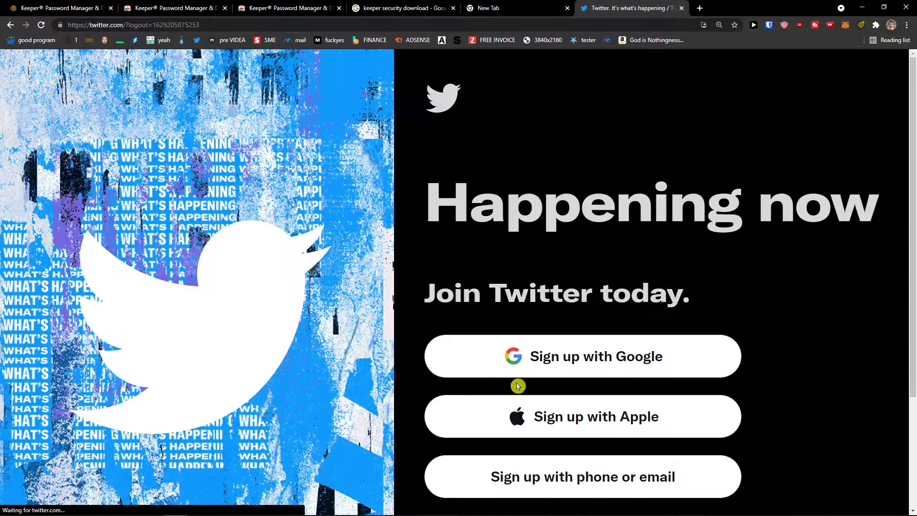
{"action": "scroll", "coordinate": [518, 385], "scroll_direction": "down", "scroll_amount": 2}
{"action": "left_click", "coordinate": [588, 472]}
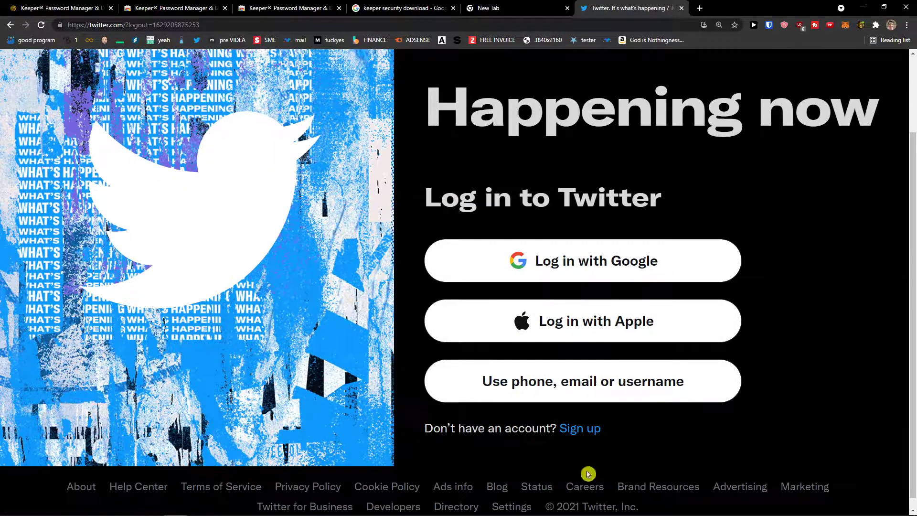
{"action": "left_click", "coordinate": [491, 379]}
{"action": "left_click", "coordinate": [578, 212]}
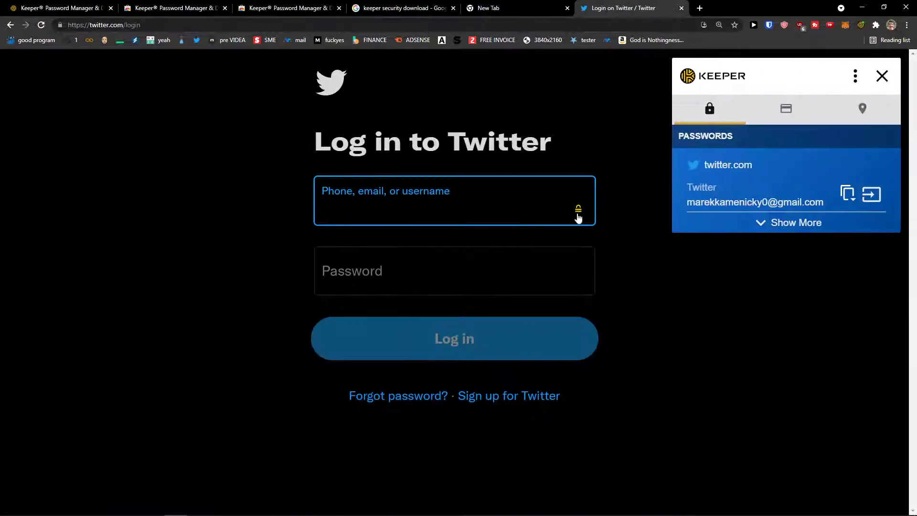
- Paste Keeper's copied username and password into the Twitter login fields
{"action": "left_click", "coordinate": [541, 363]}
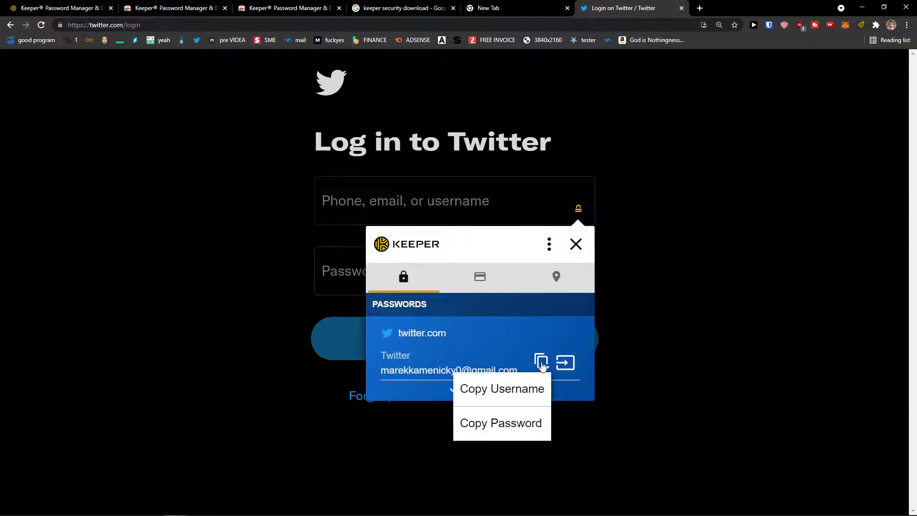
{"action": "left_click", "coordinate": [521, 389]}
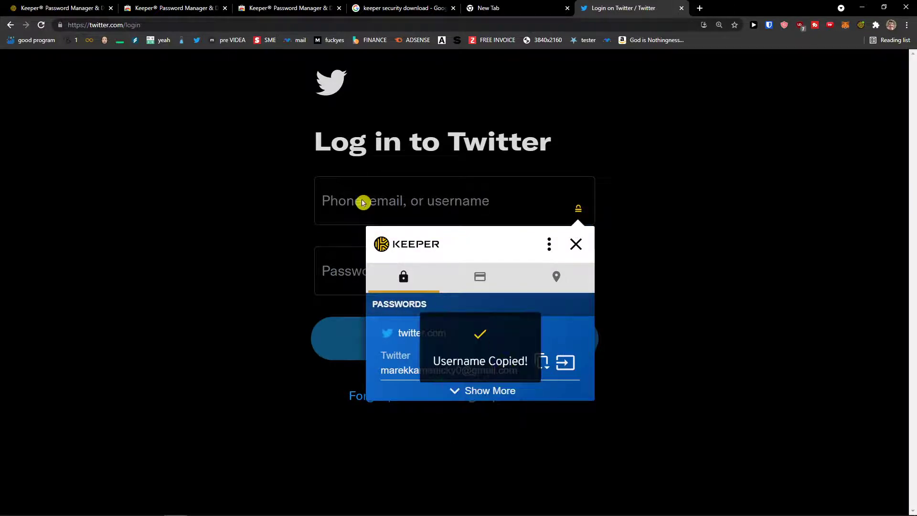
{"action": "left_click", "coordinate": [354, 200]}
{"action": "key", "text": "ctrl+v"}
{"action": "left_click", "coordinate": [337, 266]}
{"action": "left_click", "coordinate": [541, 362]}
{"action": "left_click", "coordinate": [500, 423]}
{"action": "left_click", "coordinate": [575, 244]}
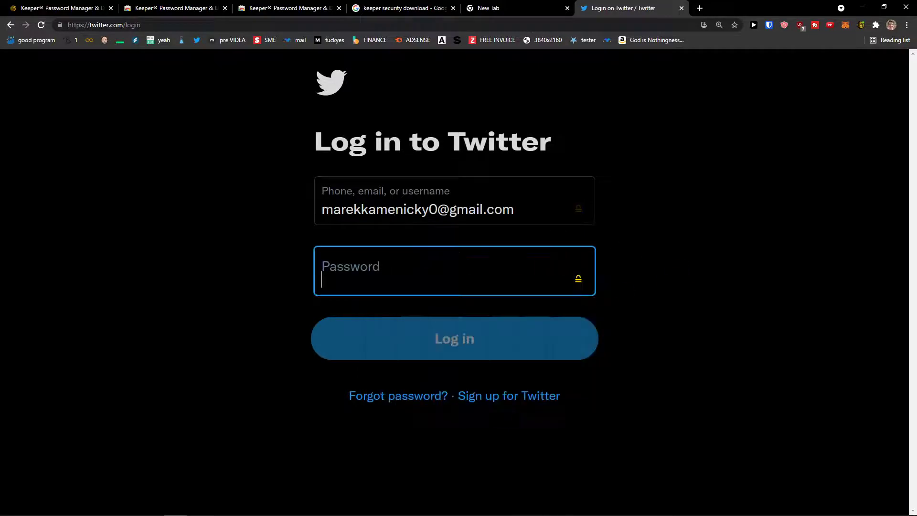
{"action": "key", "text": "ctrl+v"}
- Close the Keeper fill panel and reload the login page to clear the fields
{"action": "left_click", "coordinate": [578, 279]}
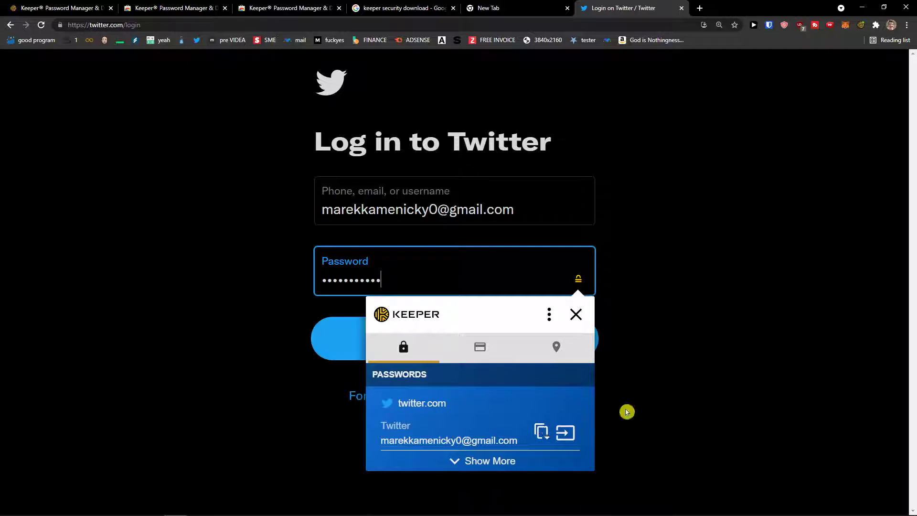
{"action": "left_click", "coordinate": [576, 313]}
{"action": "left_click", "coordinate": [41, 25]}
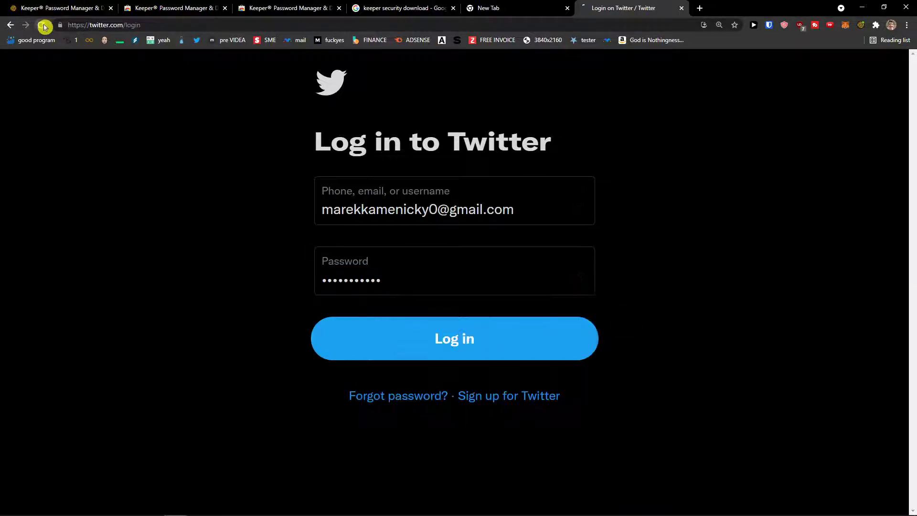
- Edit the Twitter record to turn Auto Submit off and Autofill on, and save it
{"action": "left_click", "coordinate": [571, 201]}
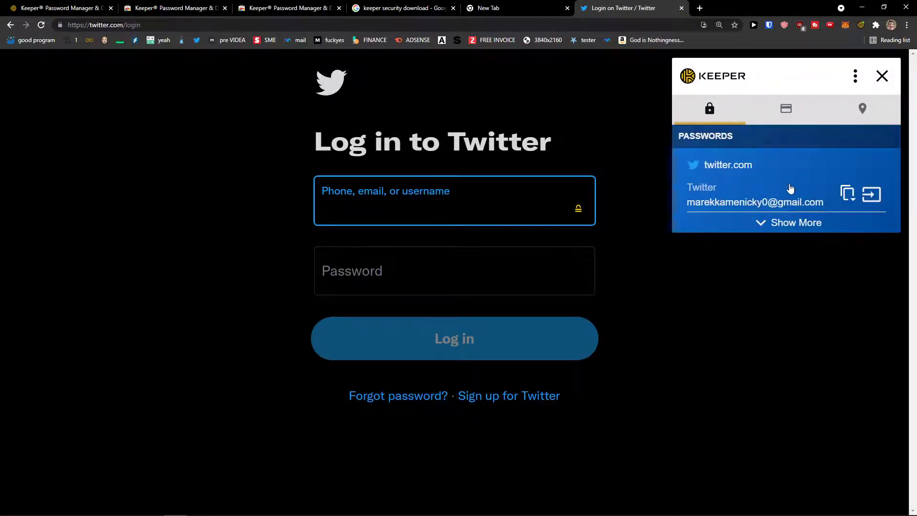
{"action": "left_click", "coordinate": [856, 78]}
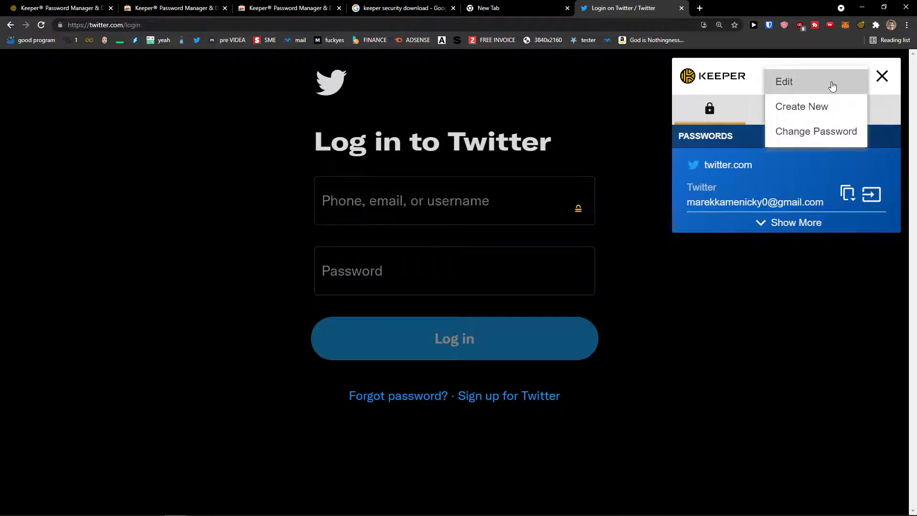
{"action": "left_click", "coordinate": [804, 83]}
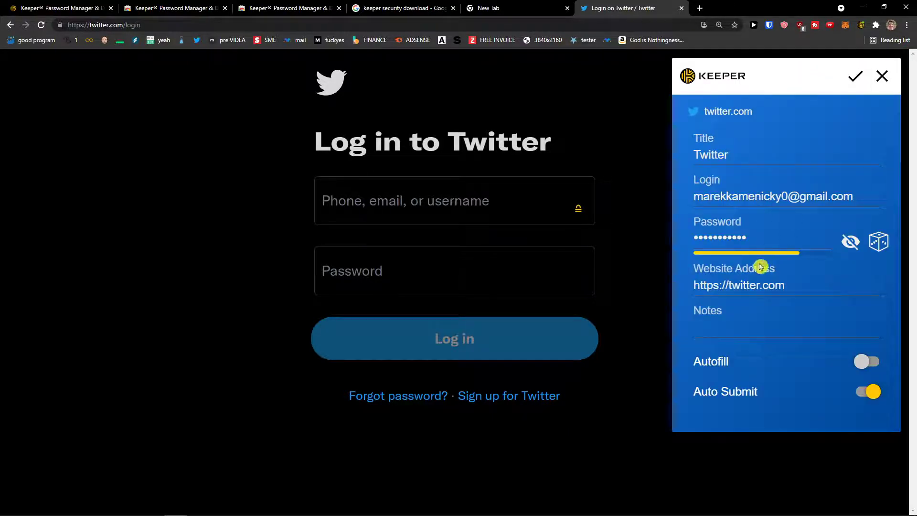
{"action": "left_click", "coordinate": [864, 391]}
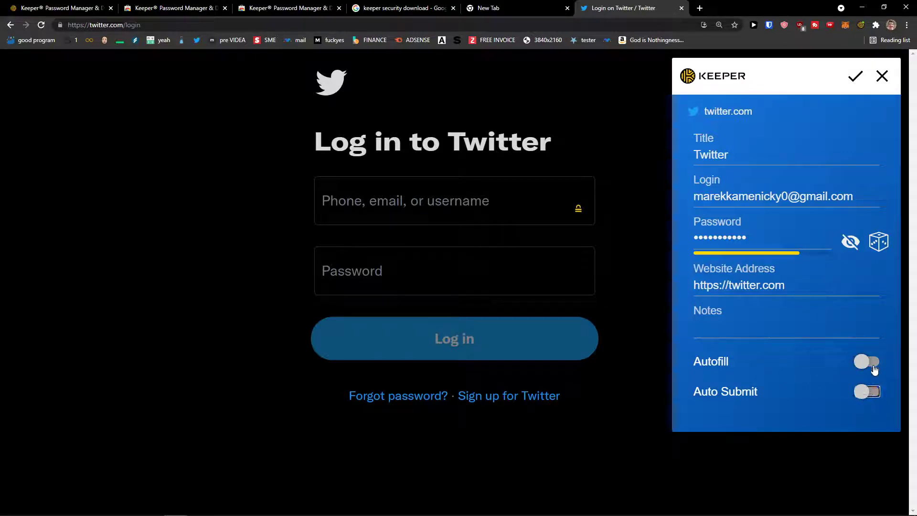
{"action": "left_click", "coordinate": [867, 365]}
{"action": "right_click", "coordinate": [767, 352]}
{"action": "left_click", "coordinate": [311, 281]}
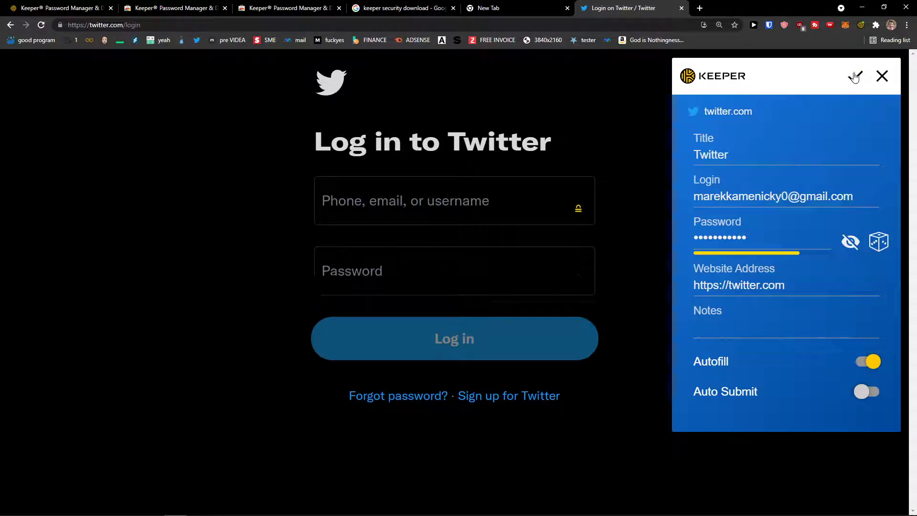
{"action": "left_click", "coordinate": [855, 76]}
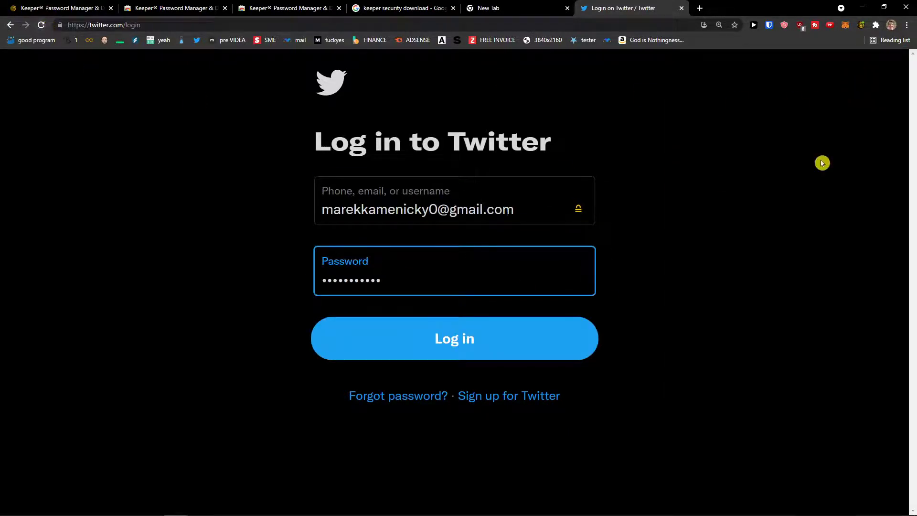
- Reload the page, sign into Twitter with the autofilled login, and go back to the vault
{"action": "left_click", "coordinate": [41, 25]}
{"action": "left_click", "coordinate": [497, 352]}
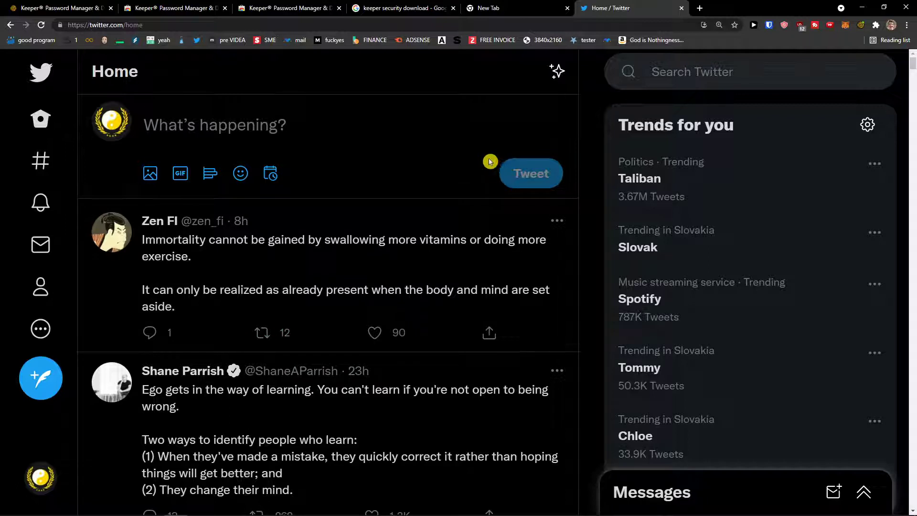
{"action": "left_click", "coordinate": [89, 5]}
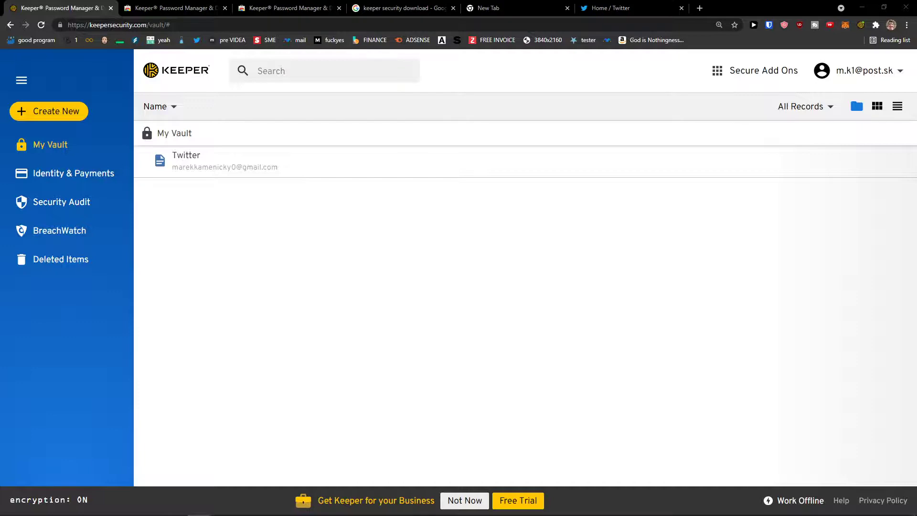
- Save a Personal Info entry with a username and a mobile phone number, then begin a new payment card
{"action": "left_click", "coordinate": [74, 175]}
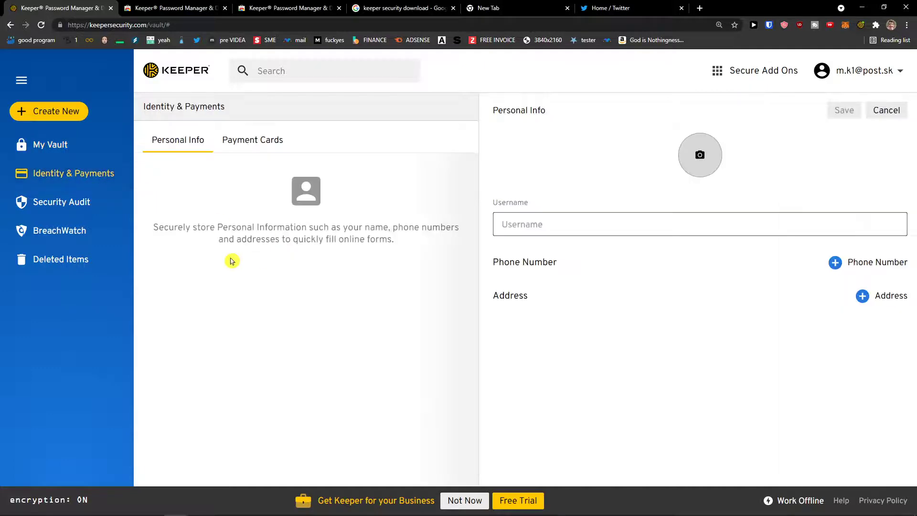
{"action": "left_click", "coordinate": [616, 216]}
{"action": "type", "text": "Sunwei"}
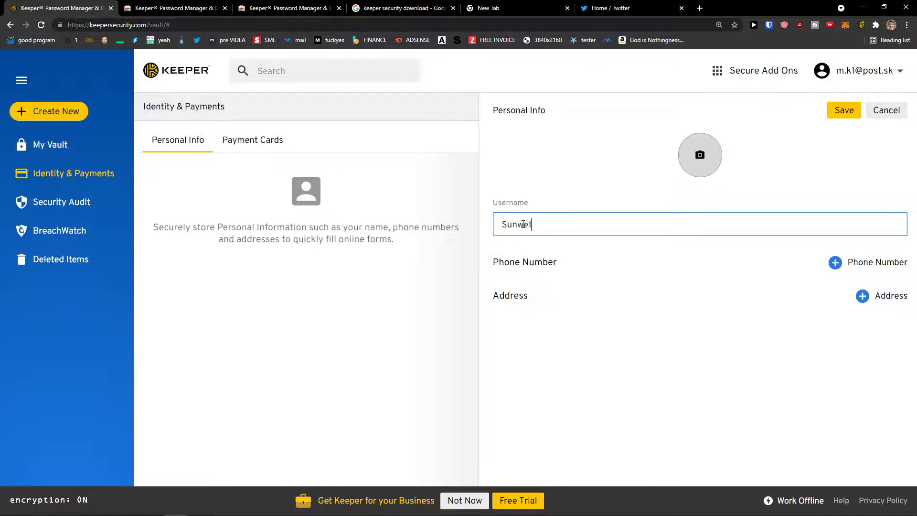
{"action": "left_click", "coordinate": [835, 264]}
{"action": "left_click", "coordinate": [595, 307]}
{"action": "type", "text": "455555555"}
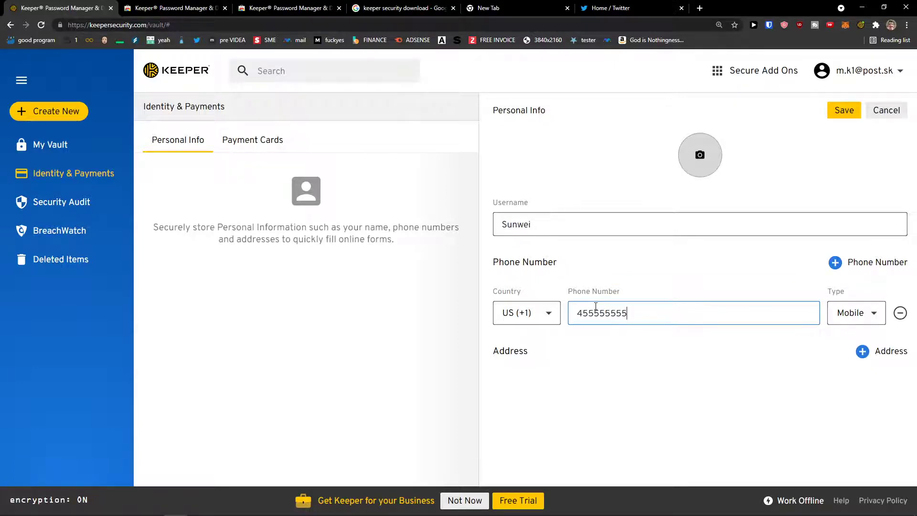
{"action": "left_click", "coordinate": [843, 110]}
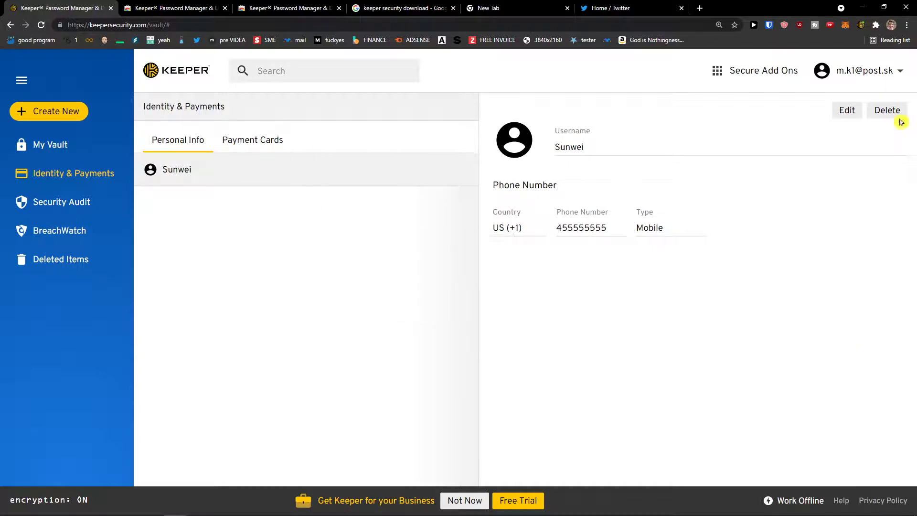
{"action": "left_click", "coordinate": [246, 143]}
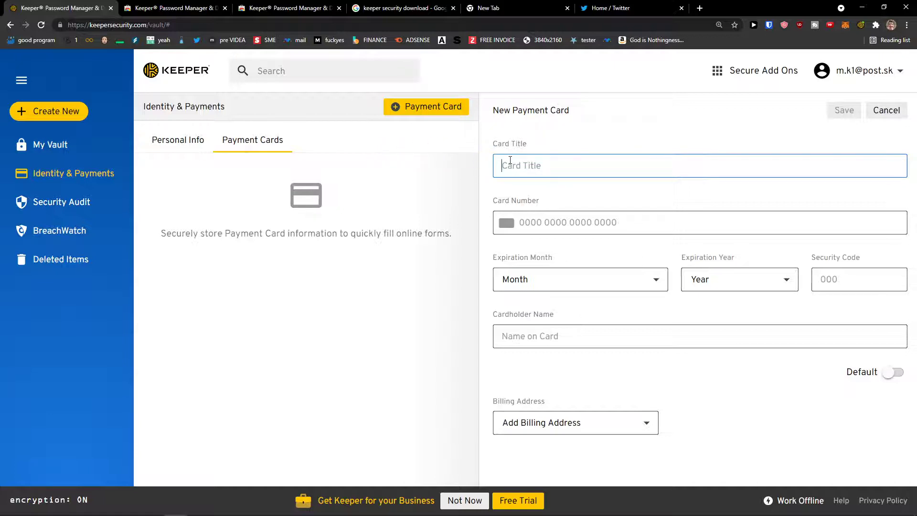
- Enter the card details with a 02/2024 expiry and the cardholder's name
{"action": "type", "text": "Marcus Yabadabadu"}
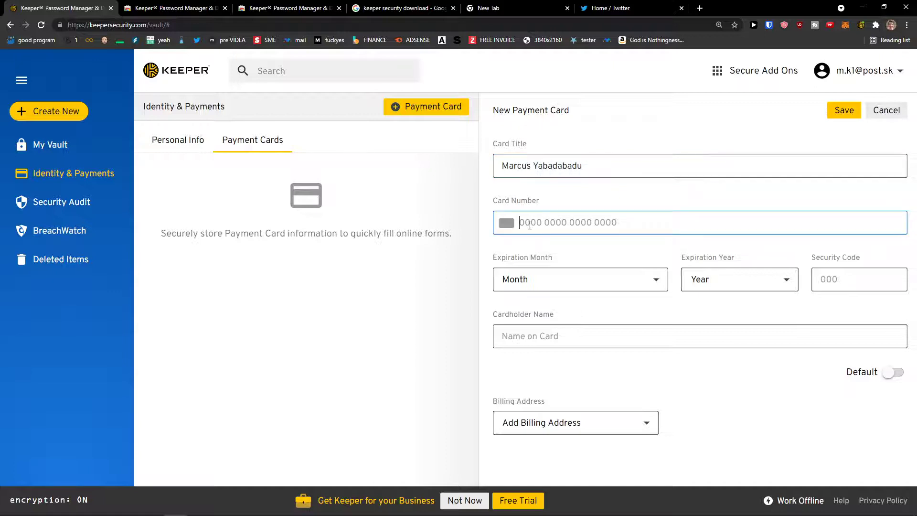
{"action": "type", "text": "8888 4444 22"}
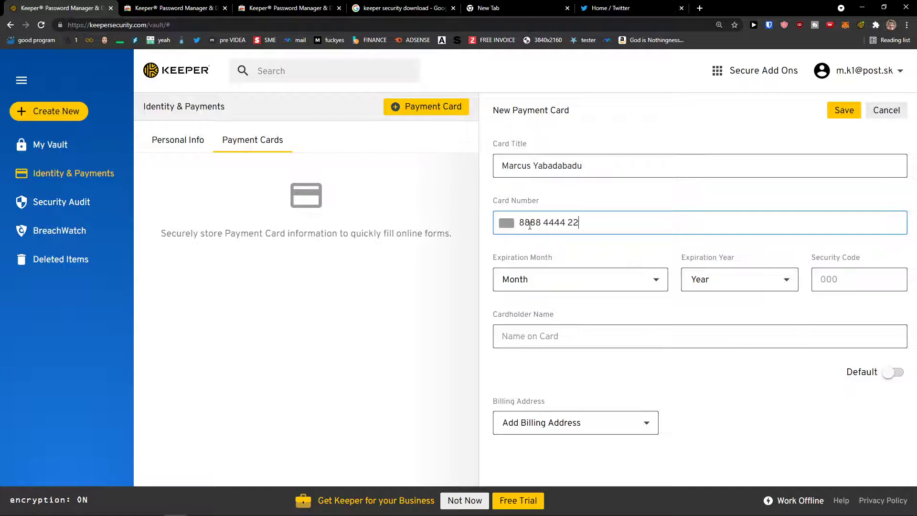
{"action": "left_click", "coordinate": [530, 279]}
{"action": "left_click", "coordinate": [546, 323]}
{"action": "left_click", "coordinate": [754, 278]}
{"action": "scroll", "coordinate": [724, 380], "scroll_direction": "down", "scroll_amount": 3}
{"action": "scroll", "coordinate": [724, 361], "scroll_direction": "up", "scroll_amount": 3}
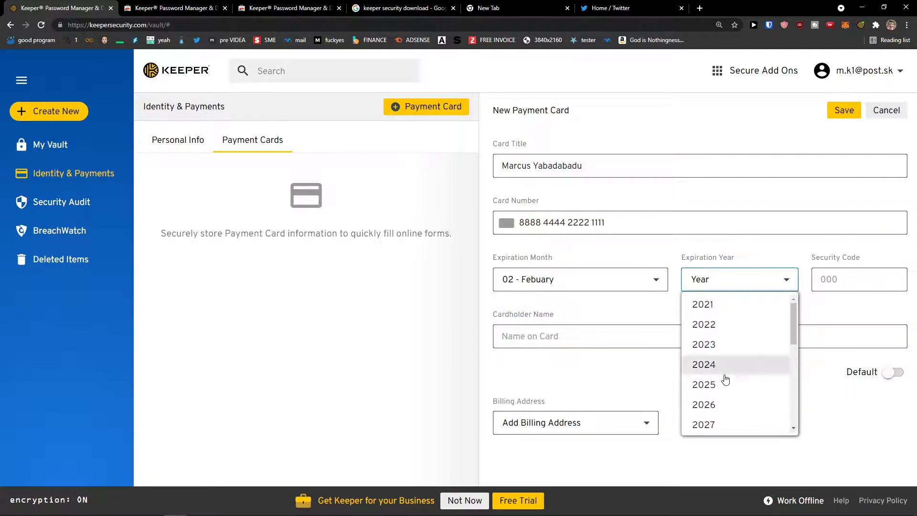
{"action": "left_click", "coordinate": [724, 364]}
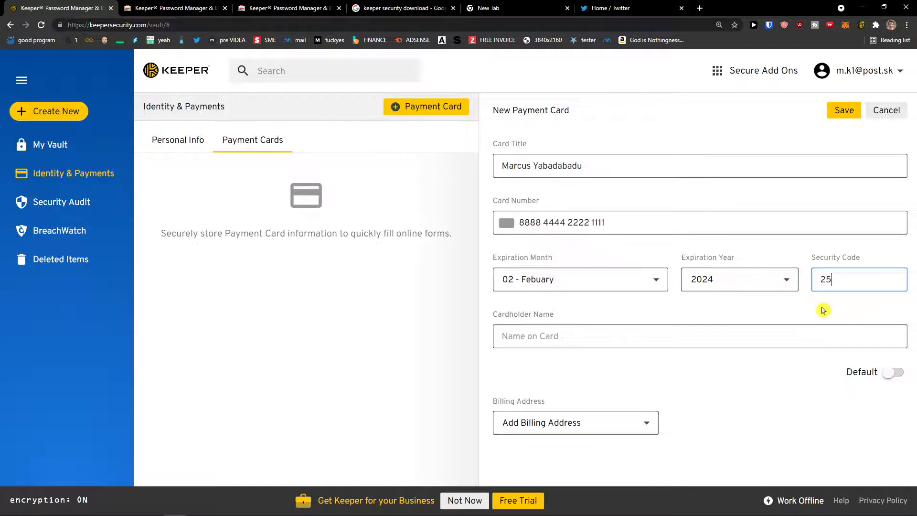
{"action": "left_click", "coordinate": [784, 326]}
{"action": "type", "text": "Yabadabadu"}
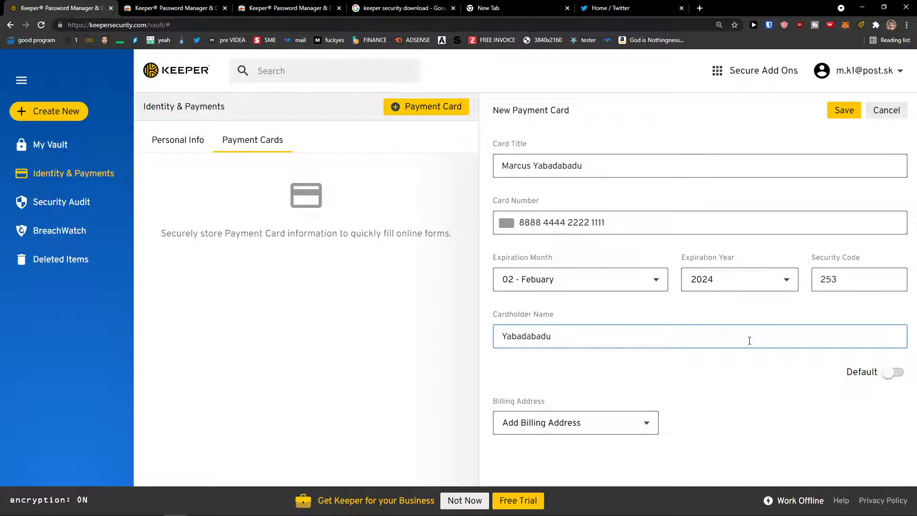
- Leave Default off and Billing Address empty, and save the payment card
{"action": "left_click", "coordinate": [889, 373]}
{"action": "left_click", "coordinate": [889, 380]}
{"action": "left_click", "coordinate": [625, 423]}
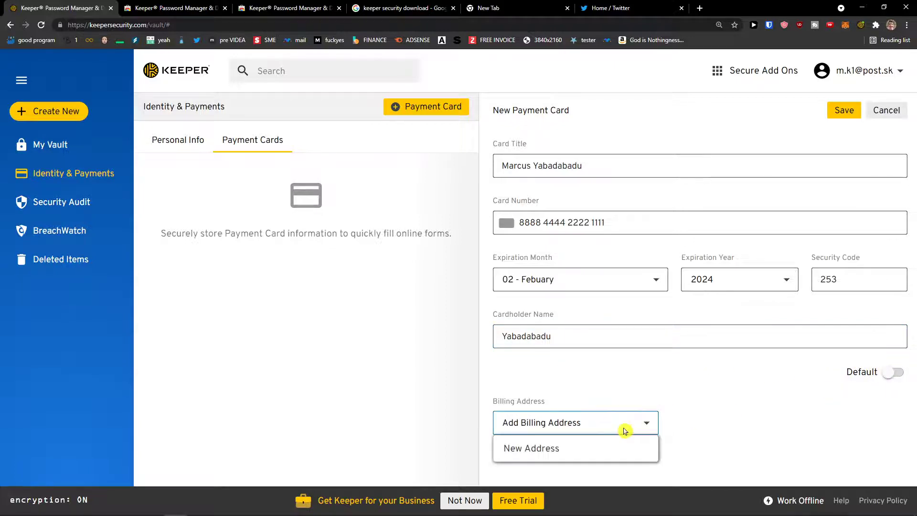
{"action": "left_click", "coordinate": [639, 411]}
{"action": "left_click", "coordinate": [833, 110]}
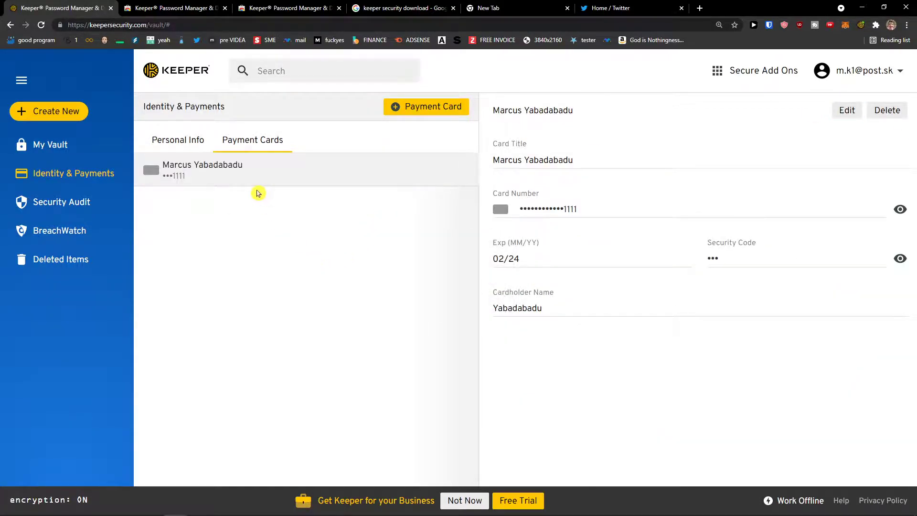
- Review the Security Audit's Weak, All and Reused password filters, then go to BreachWatch
{"action": "left_click", "coordinate": [84, 206]}
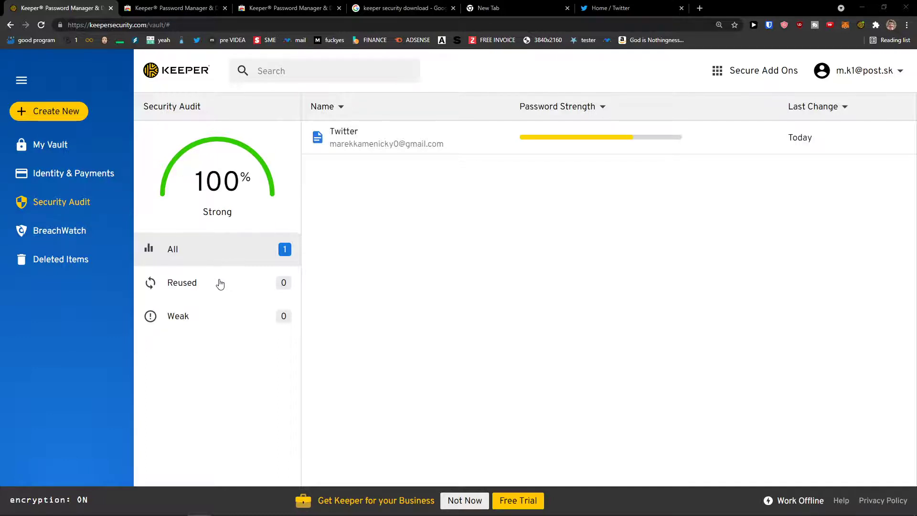
{"action": "left_click", "coordinate": [215, 316]}
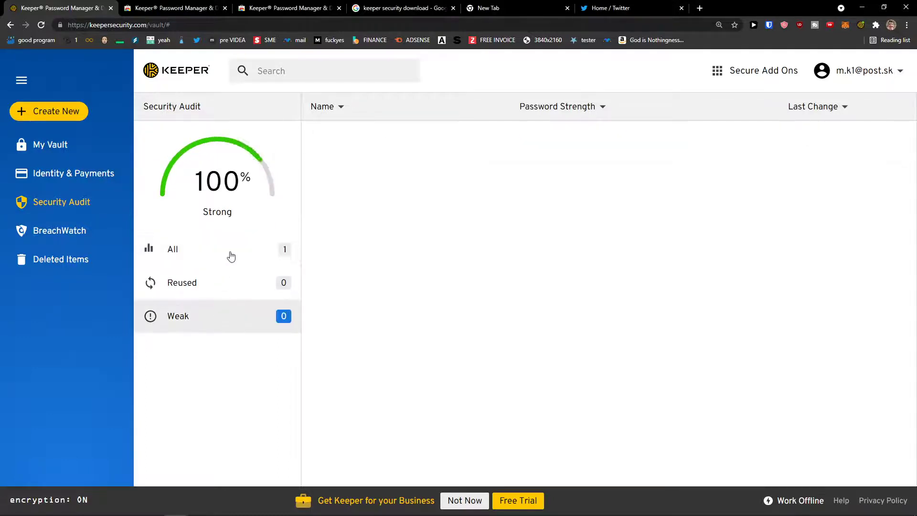
{"action": "left_click", "coordinate": [229, 255]}
{"action": "left_click", "coordinate": [217, 285]}
{"action": "left_click", "coordinate": [216, 315]}
{"action": "left_click", "coordinate": [227, 259]}
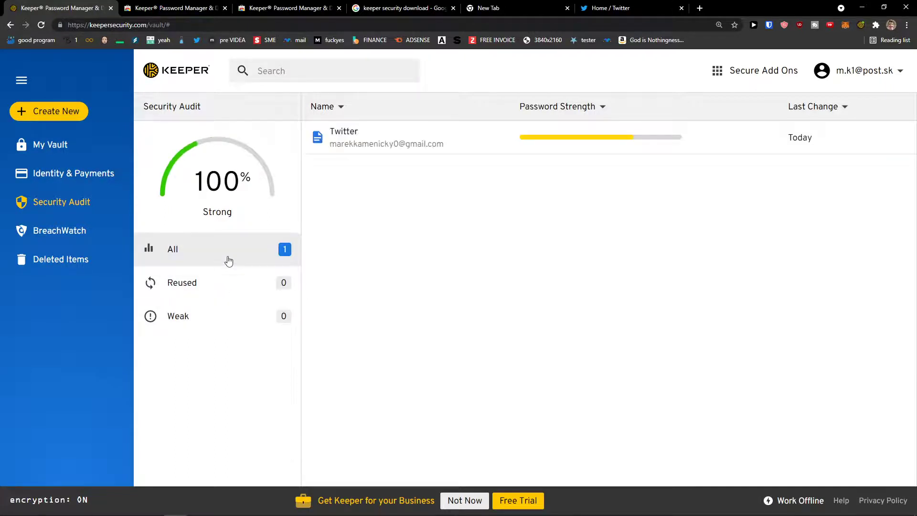
{"action": "left_click", "coordinate": [74, 234]}
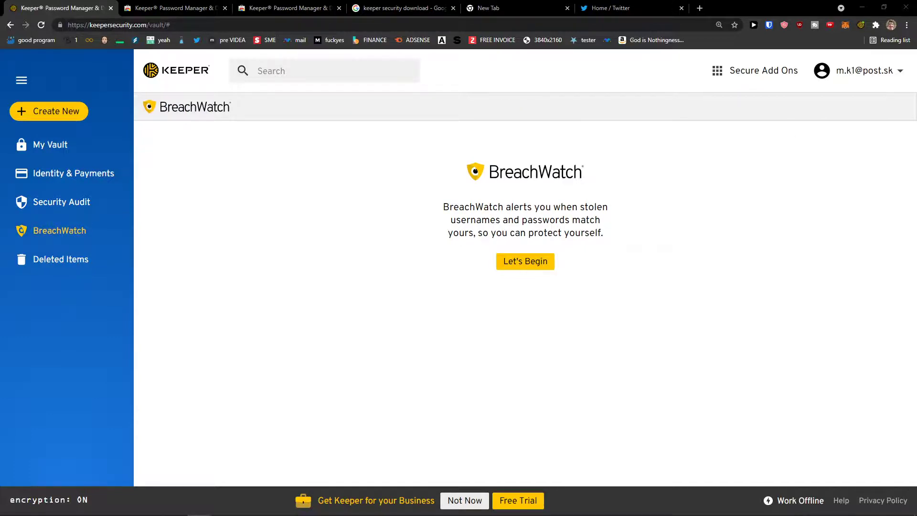
- Set up BreachWatch and scan the vault for breached passwords
{"action": "left_click", "coordinate": [528, 261]}
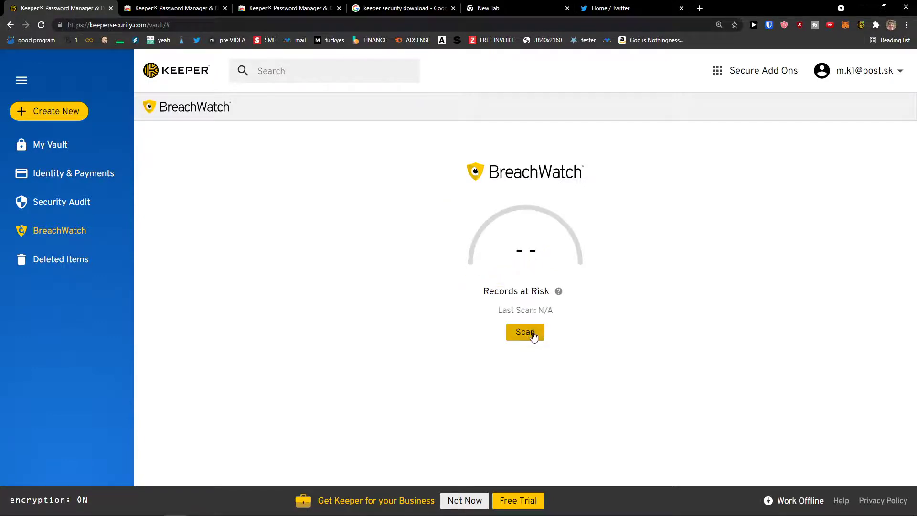
{"action": "left_click", "coordinate": [530, 333]}
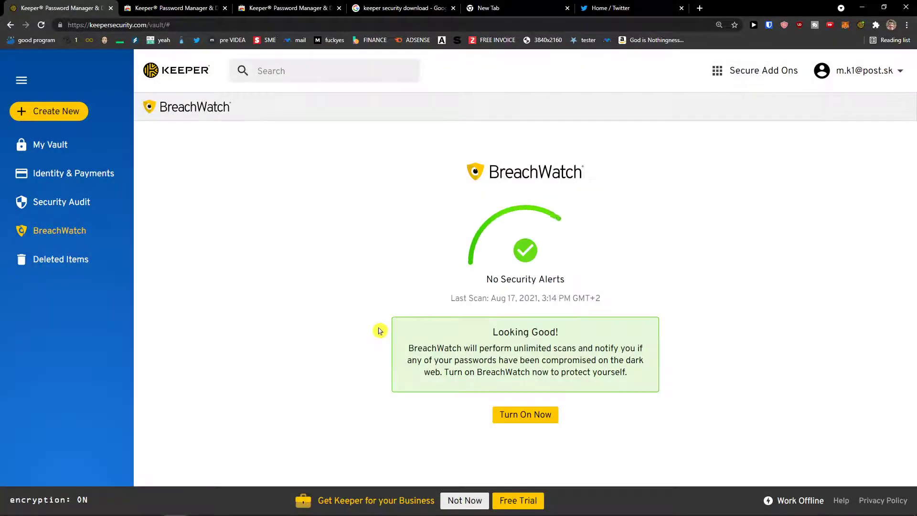
{"action": "left_click", "coordinate": [538, 416]}
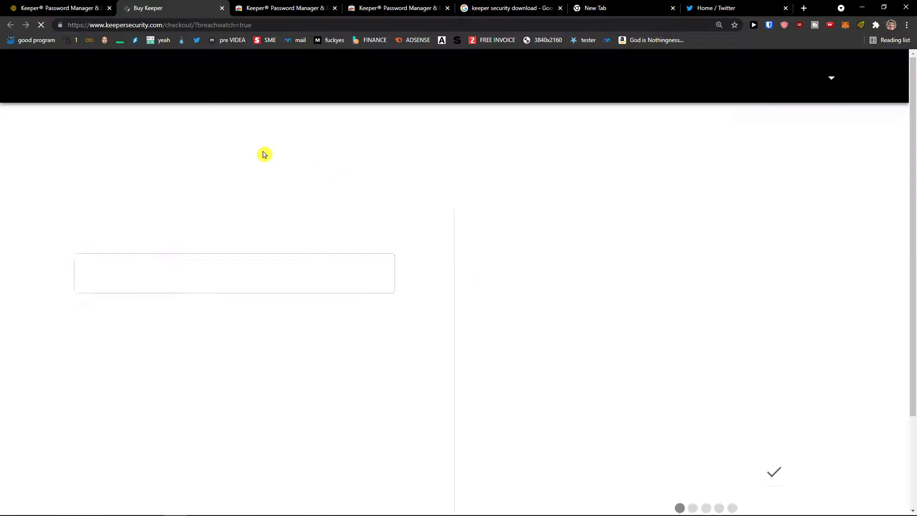
{"action": "scroll", "coordinate": [134, 145], "scroll_direction": "down", "scroll_amount": 5}
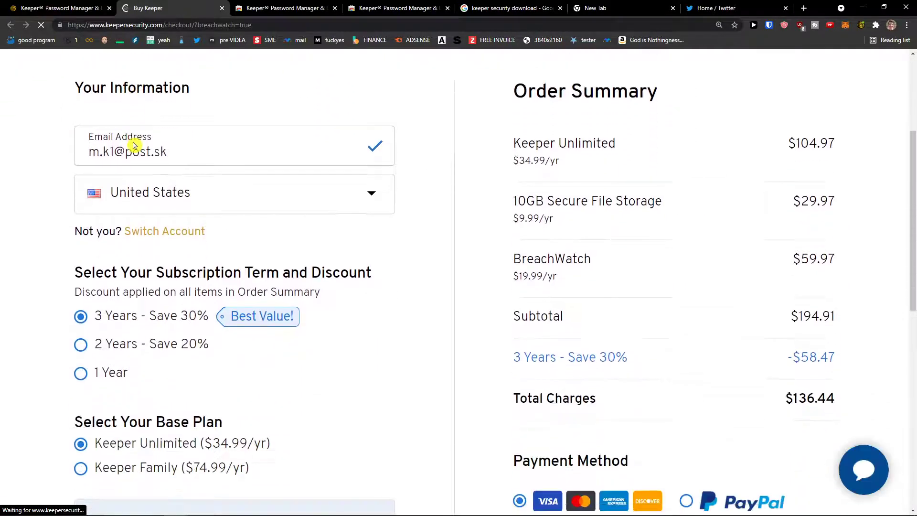
{"action": "left_click", "coordinate": [57, 8]}
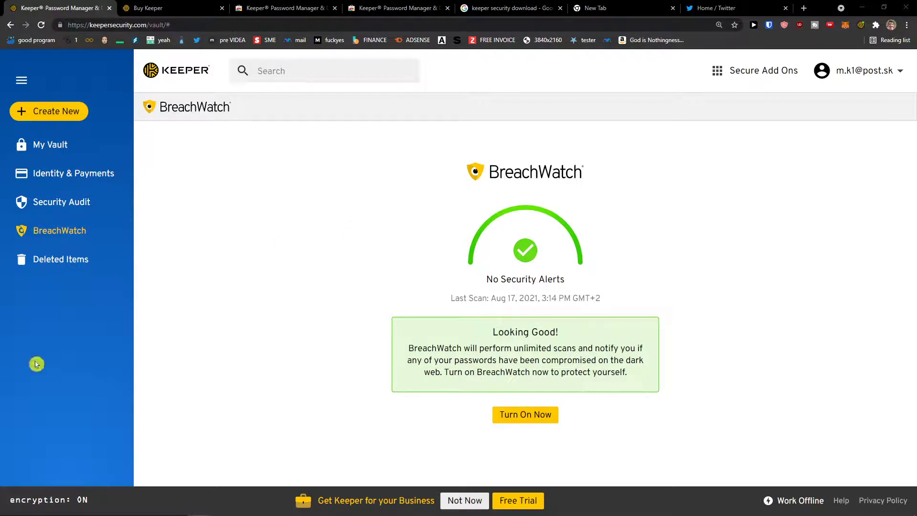
- Check the Trash Bin, dismiss its paid-feature notice, and bring up the account options
{"action": "left_click", "coordinate": [72, 261]}
{"action": "left_click", "coordinate": [536, 292]}
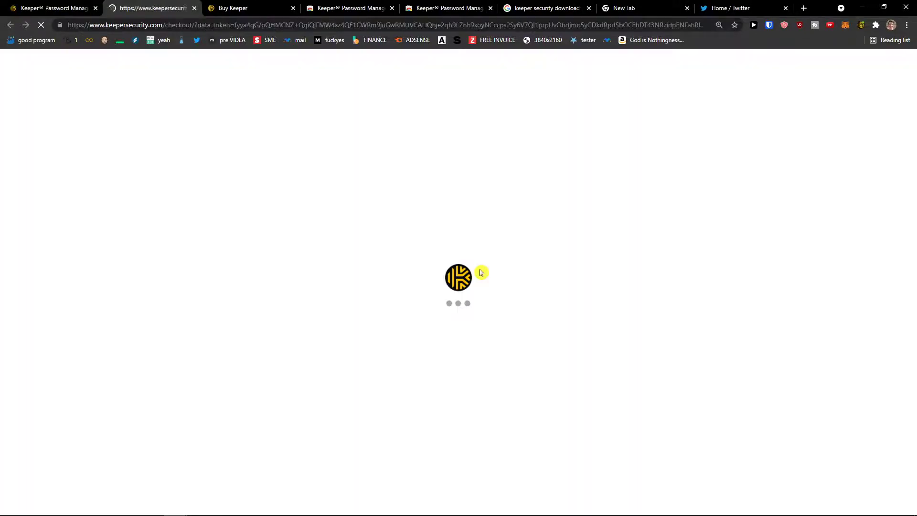
{"action": "left_click", "coordinate": [194, 9]}
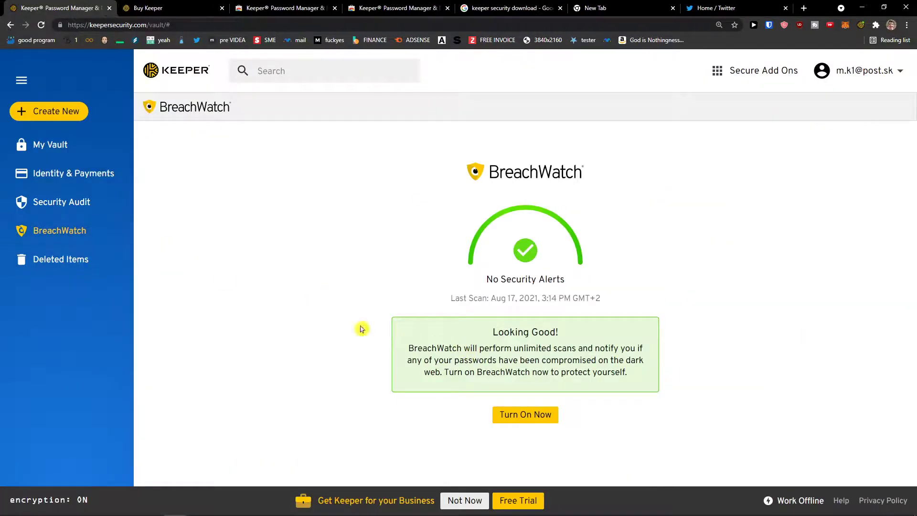
{"action": "left_click", "coordinate": [88, 263]}
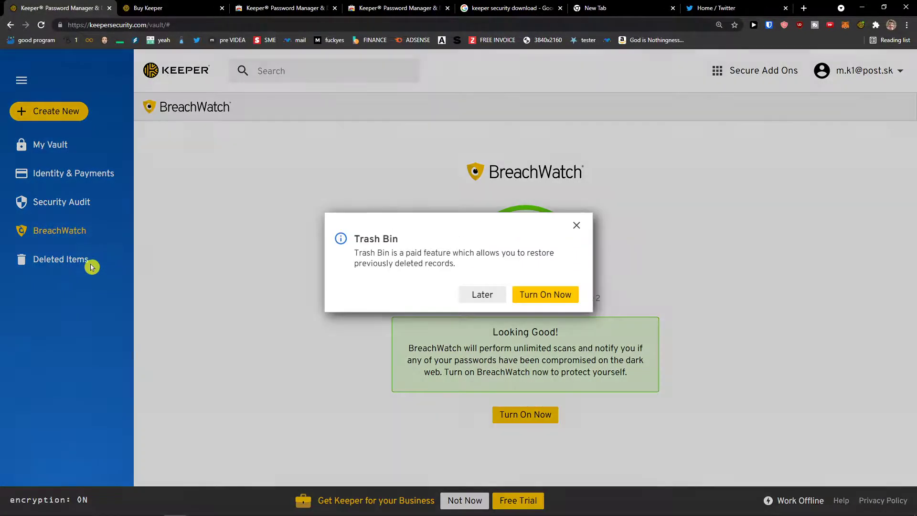
{"action": "left_click", "coordinate": [576, 225]}
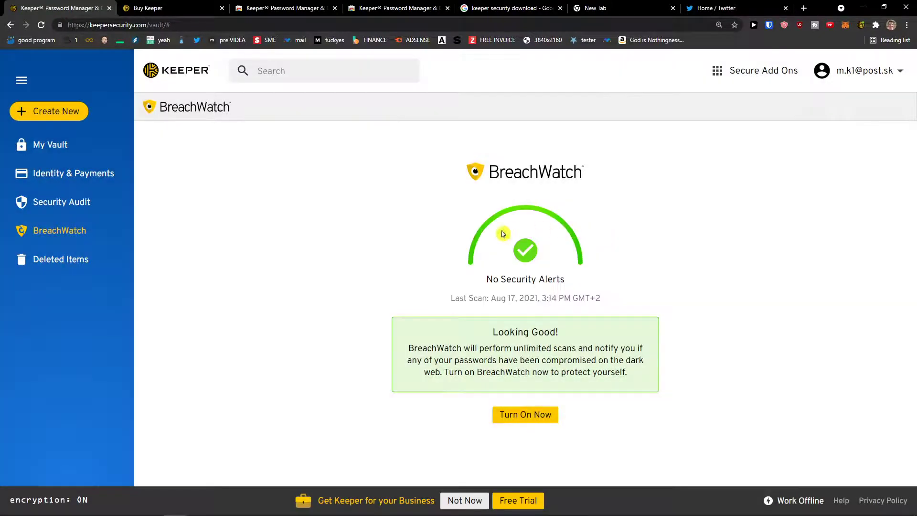
{"action": "left_click", "coordinate": [899, 71]}
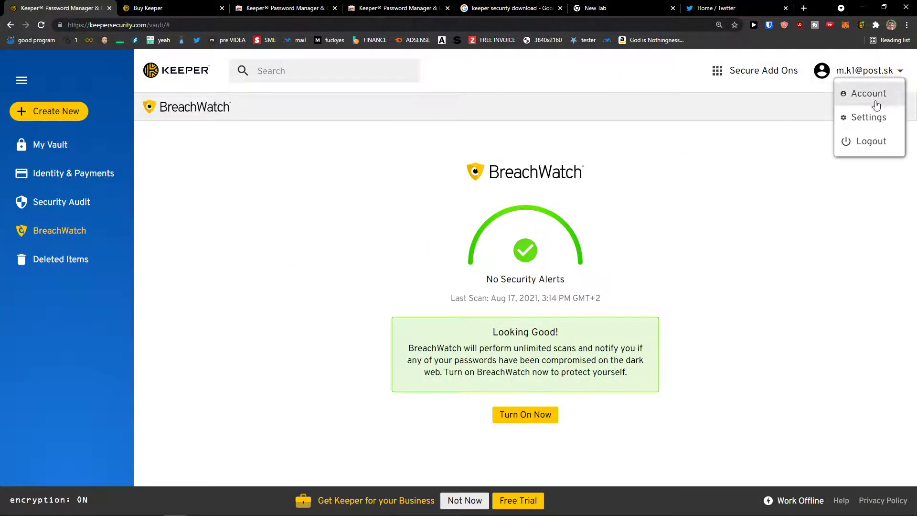
- In Settings, apply the cyan colour theme after trying red-pink, orange and green, then view Security
{"action": "left_click", "coordinate": [873, 119]}
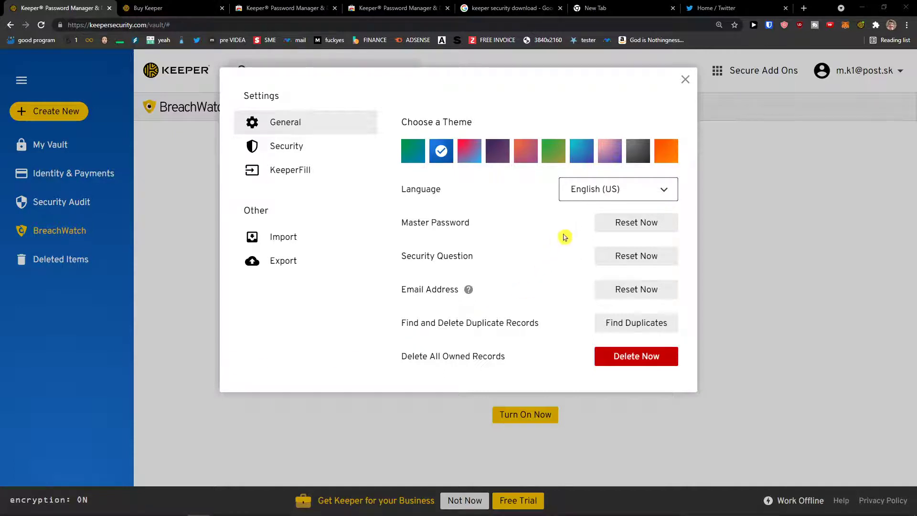
{"action": "left_click", "coordinate": [474, 162]}
{"action": "left_click", "coordinate": [525, 155]}
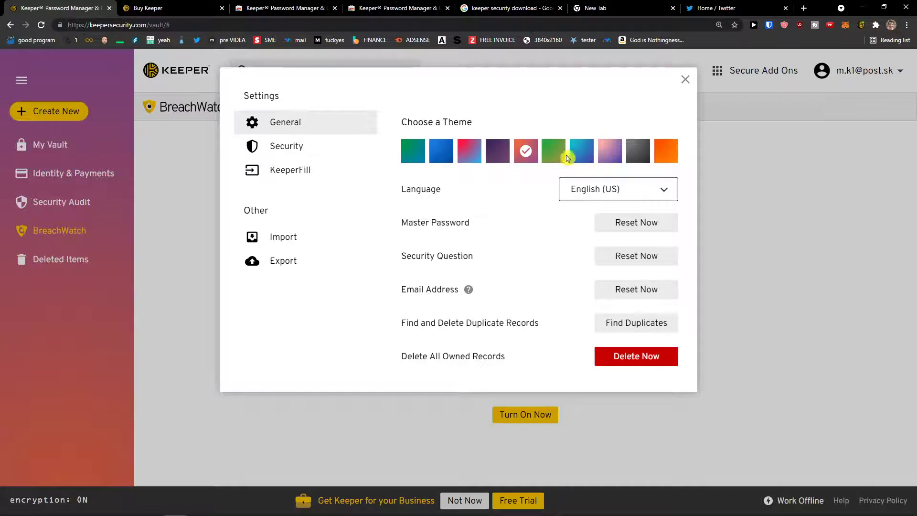
{"action": "left_click", "coordinate": [554, 153]}
{"action": "left_click", "coordinate": [581, 152]}
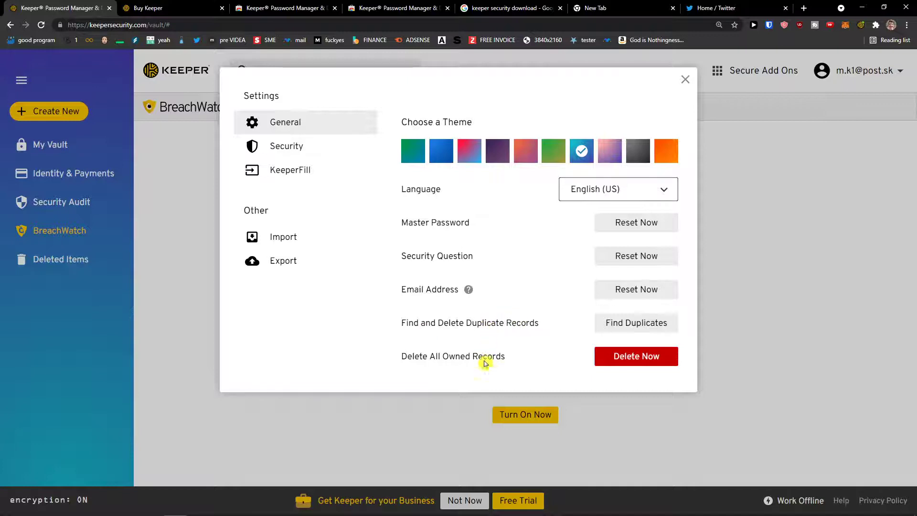
{"action": "left_click", "coordinate": [284, 146]}
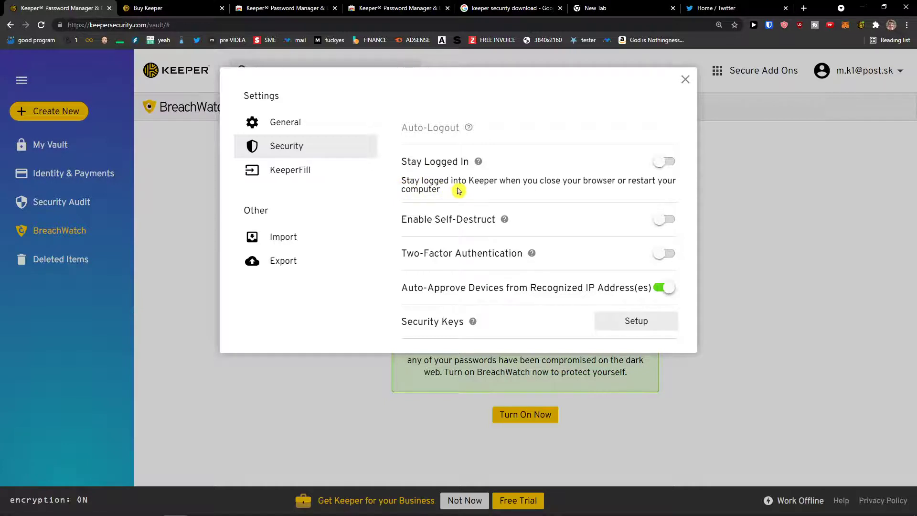
- Read the help notes for Self-Destruct and Two-Factor Authentication, then view KeeperFill settings
{"action": "left_click", "coordinate": [504, 221]}
{"action": "left_click", "coordinate": [532, 258]}
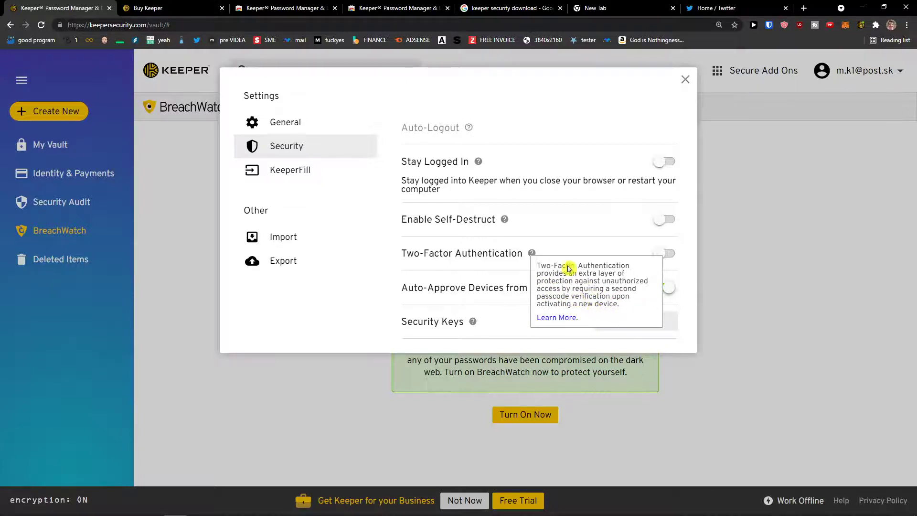
{"action": "left_click", "coordinate": [539, 252]}
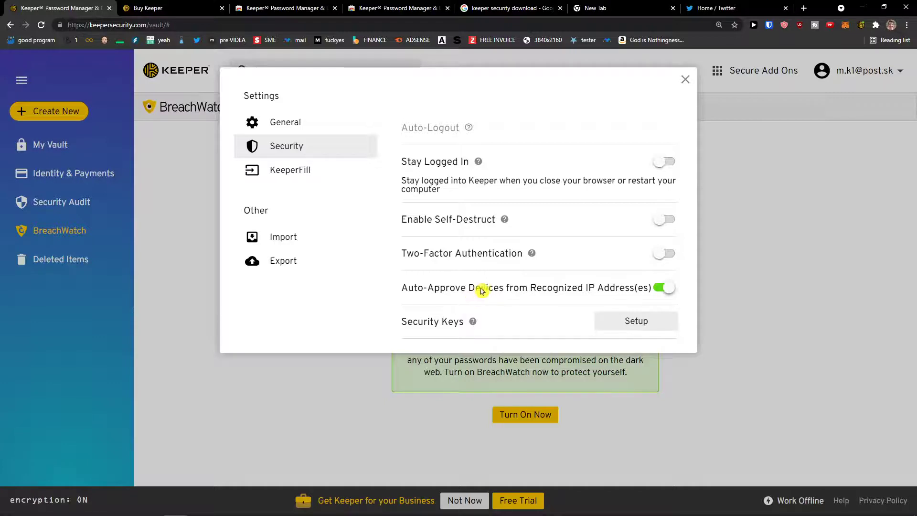
{"action": "left_click", "coordinate": [274, 177]}
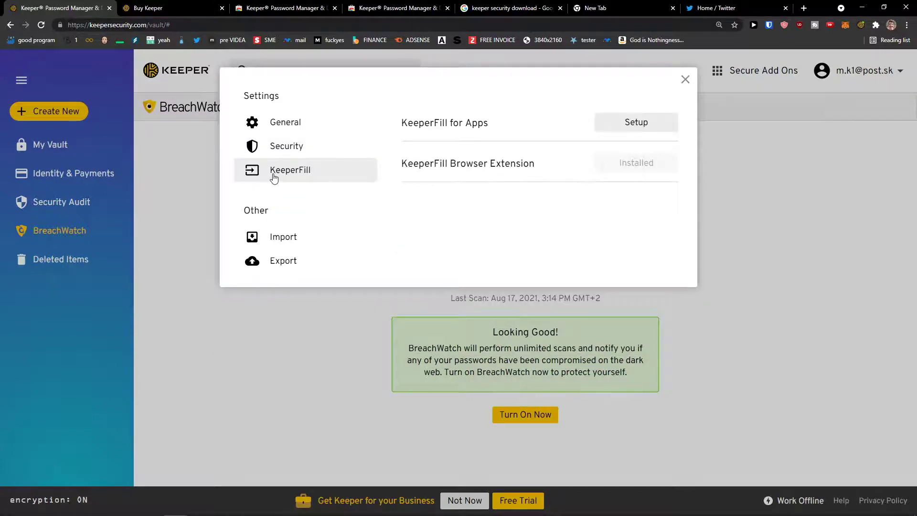
- Check the KeeperFill for Apps notice requiring Keeper Desktop, then return to the 'keeper security download' results
{"action": "left_click", "coordinate": [641, 133]}
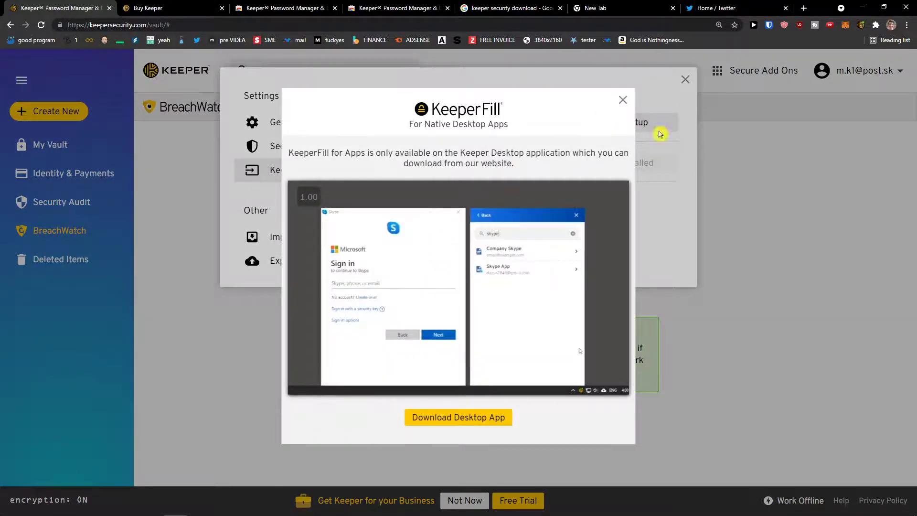
{"action": "left_click", "coordinate": [622, 101]}
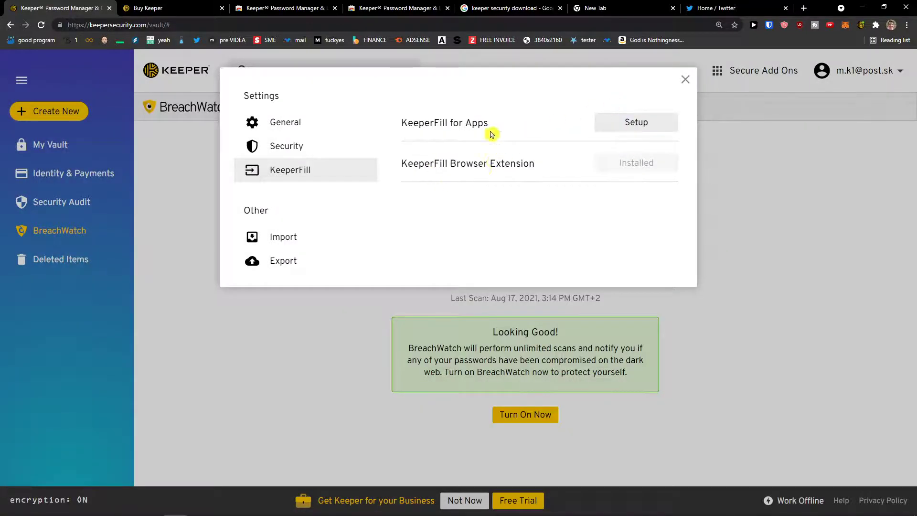
{"action": "left_click", "coordinate": [616, 134]}
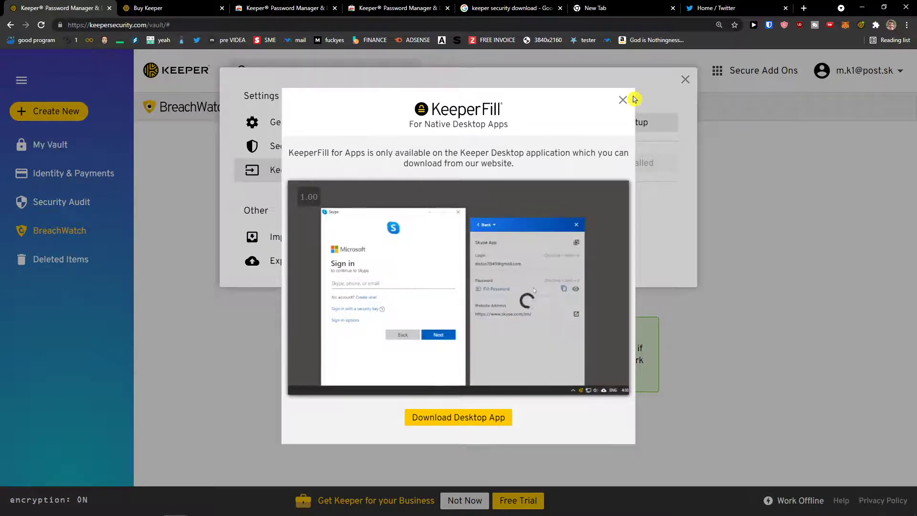
{"action": "left_click", "coordinate": [623, 101]}
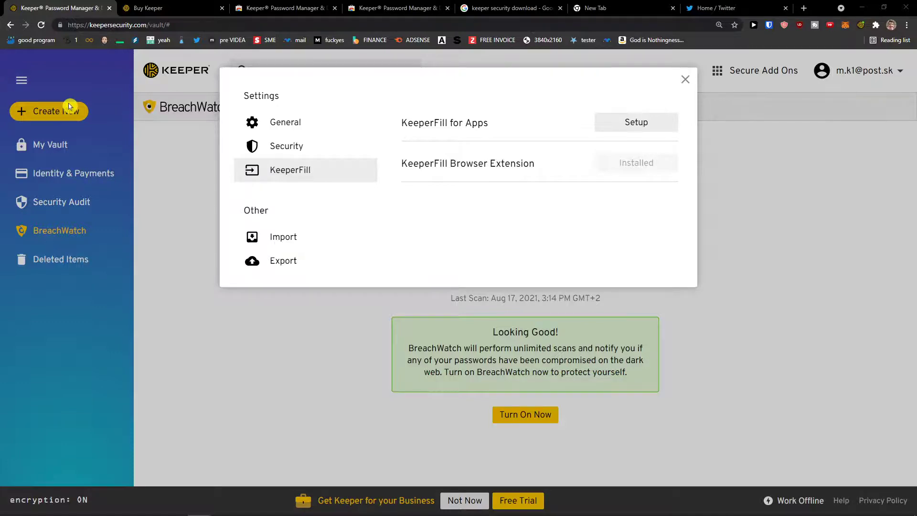
{"action": "left_click", "coordinate": [506, 8]}
- Download the Keeper desktop app for Windows 10 and open its App Installer prompt
{"action": "left_click_drag", "start_coordinate": [173, 72], "coordinate": [83, 74]}
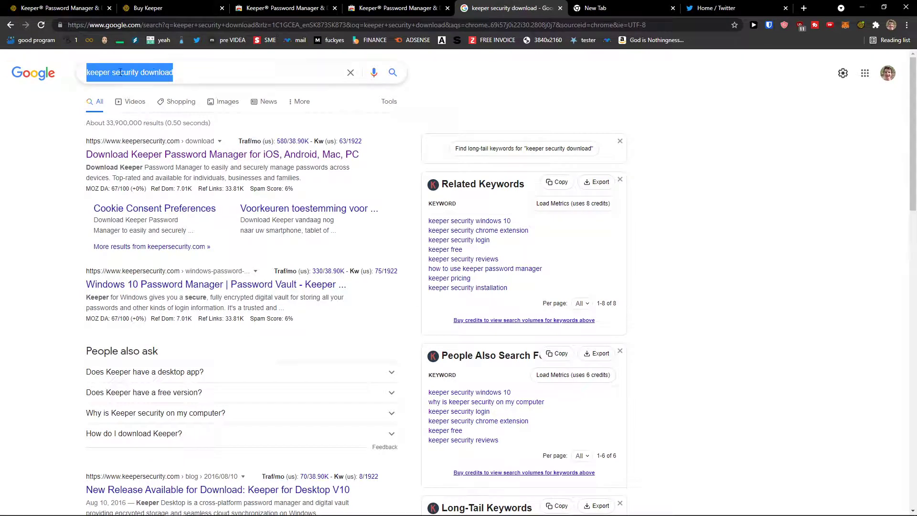
{"action": "left_click", "coordinate": [42, 227]}
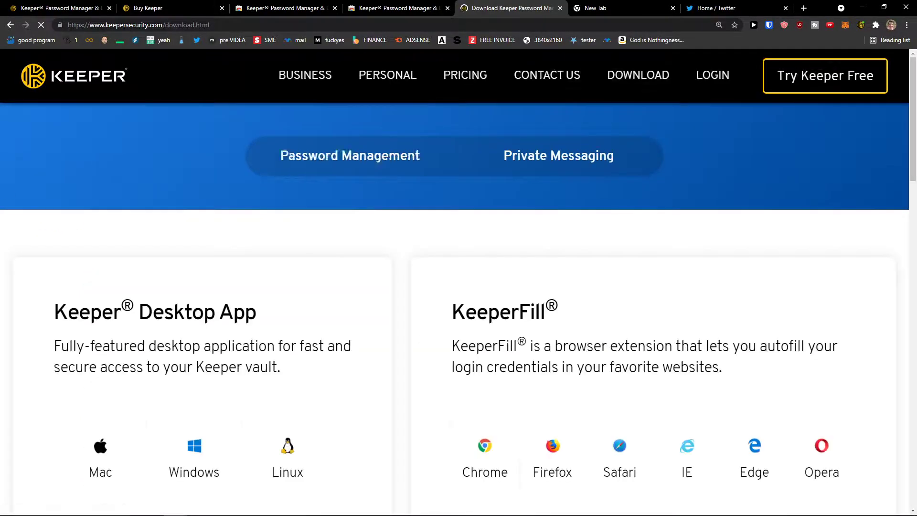
{"action": "scroll", "coordinate": [16, 180], "scroll_direction": "down", "scroll_amount": 2}
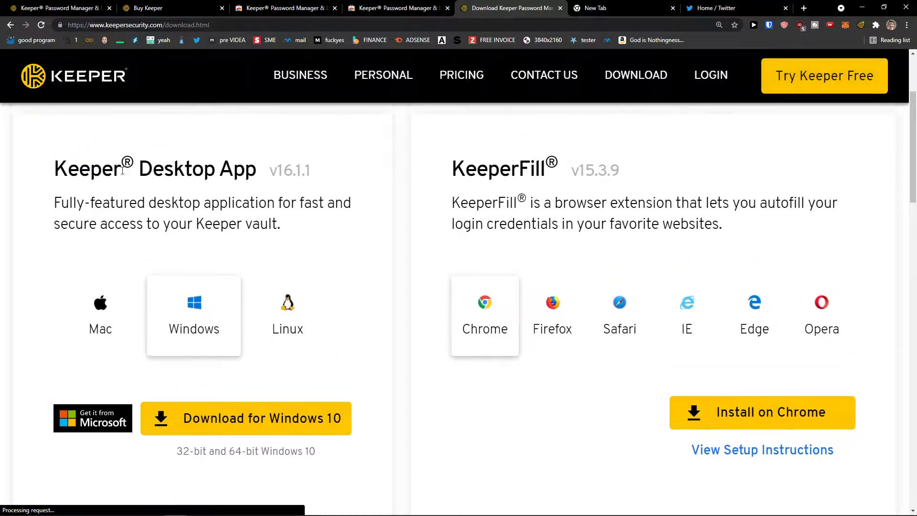
{"action": "scroll", "coordinate": [182, 325], "scroll_direction": "down", "scroll_amount": 1}
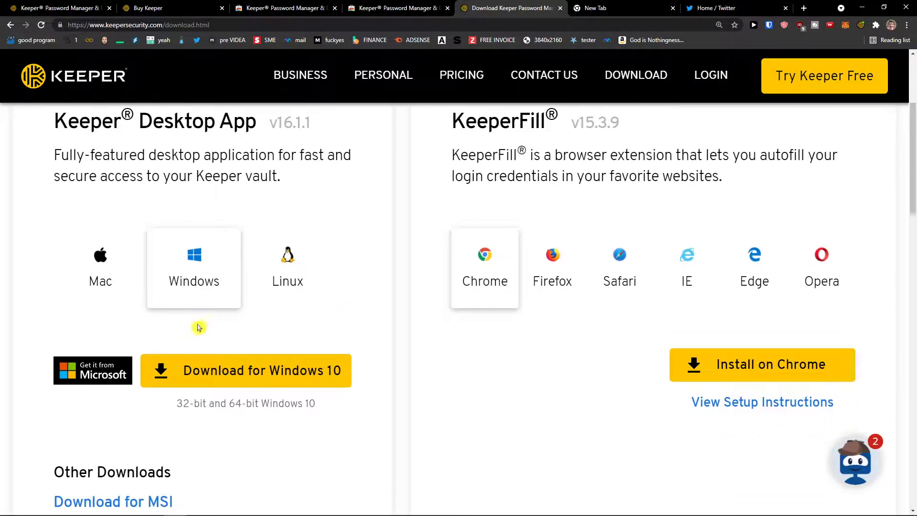
{"action": "left_click", "coordinate": [236, 376]}
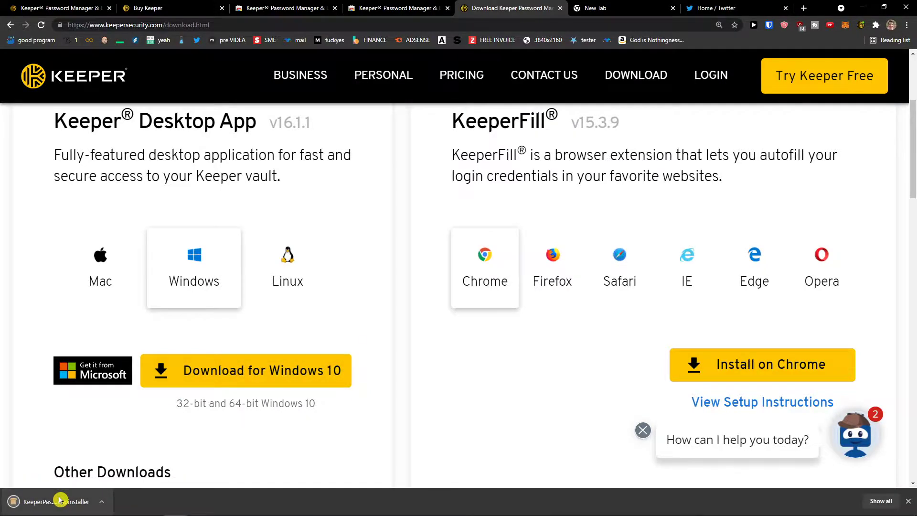
{"action": "left_click", "coordinate": [65, 496]}
{"action": "left_click_drag", "start_coordinate": [157, 29], "coordinate": [405, 131]}
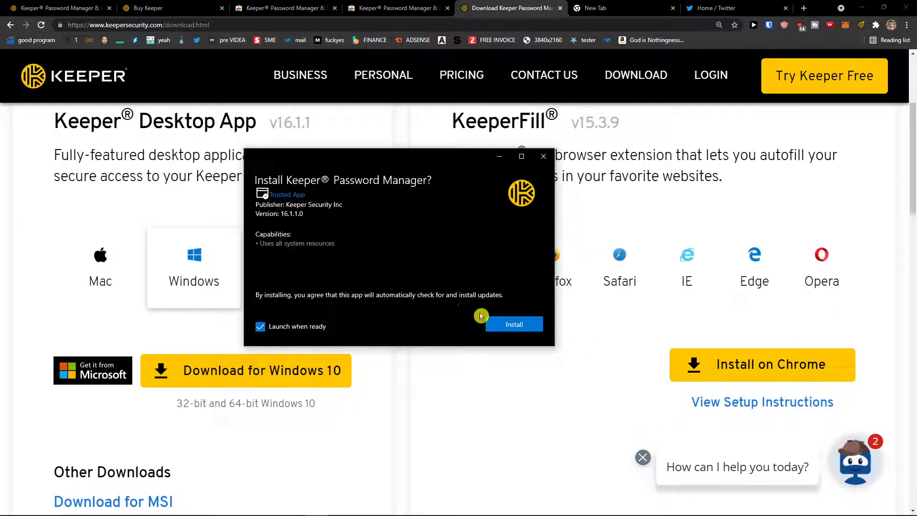
- Install Keeper Password Manager 16.1.1.0 and launch it to the Welcome to Your Keeper Vault screen
{"action": "left_click", "coordinate": [512, 327]}
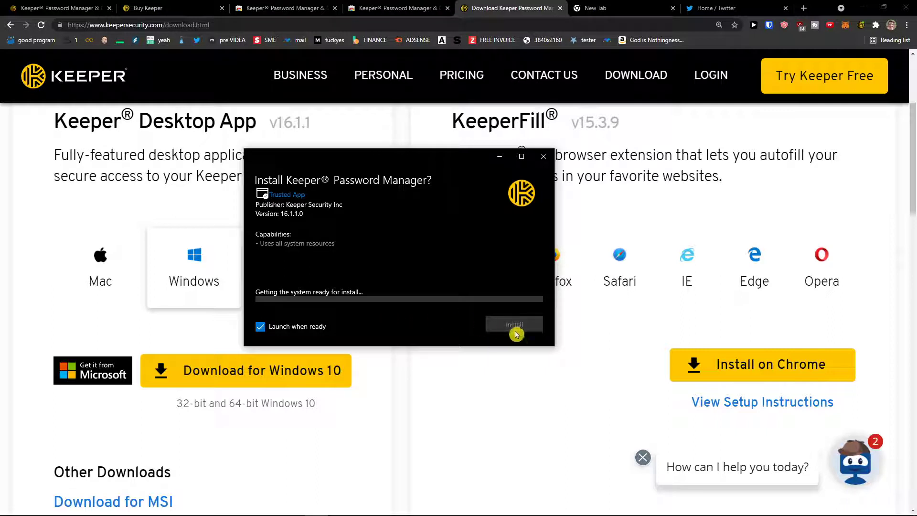
{"action": "left_click_drag", "start_coordinate": [375, 160], "coordinate": [400, 160]}
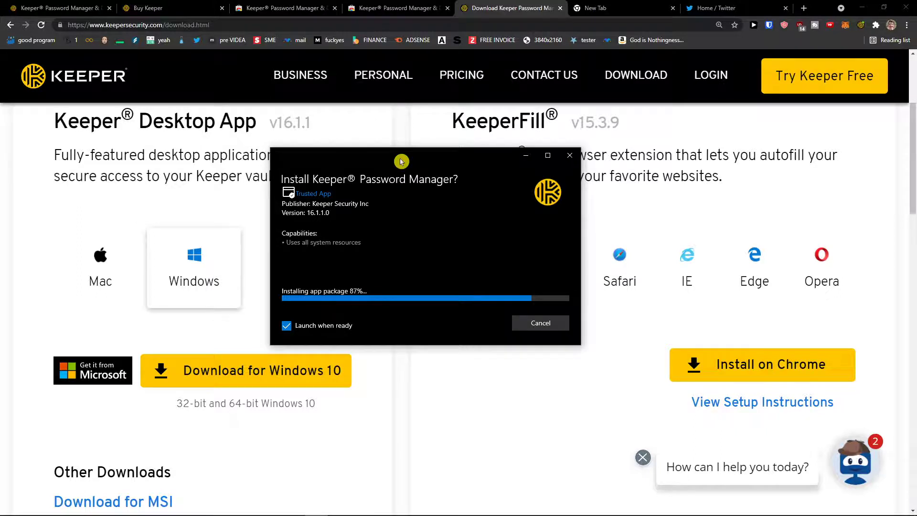
{"action": "left_click", "coordinate": [529, 324]}
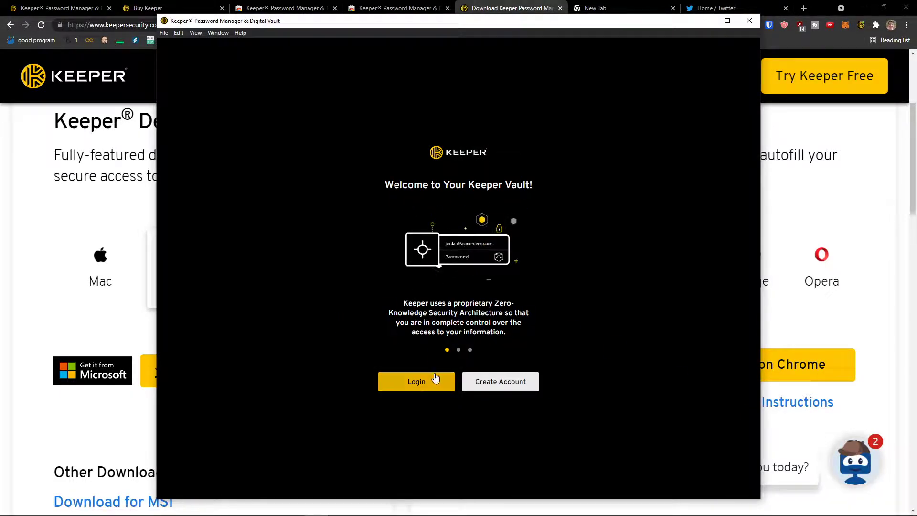
- Log in to the Keeper vault with the account e-mail address and master password
{"action": "left_click", "coordinate": [418, 382]}
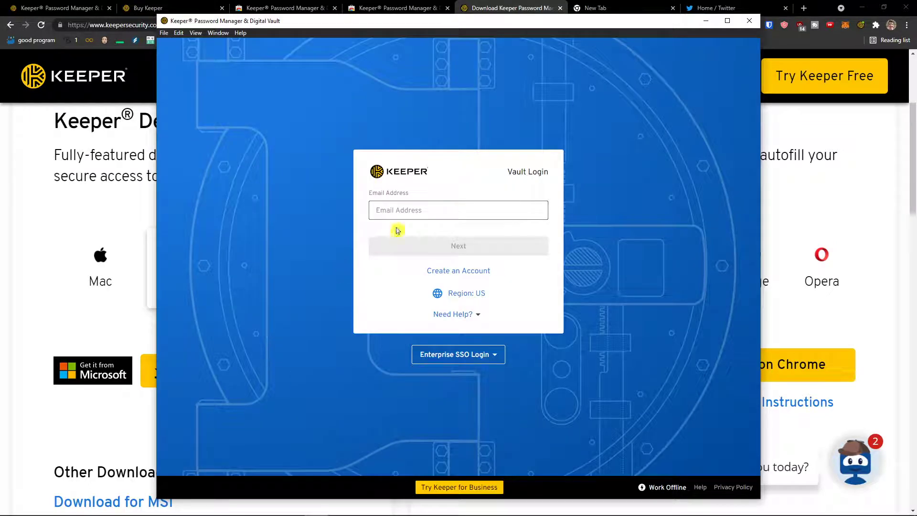
{"action": "left_click", "coordinate": [431, 211]}
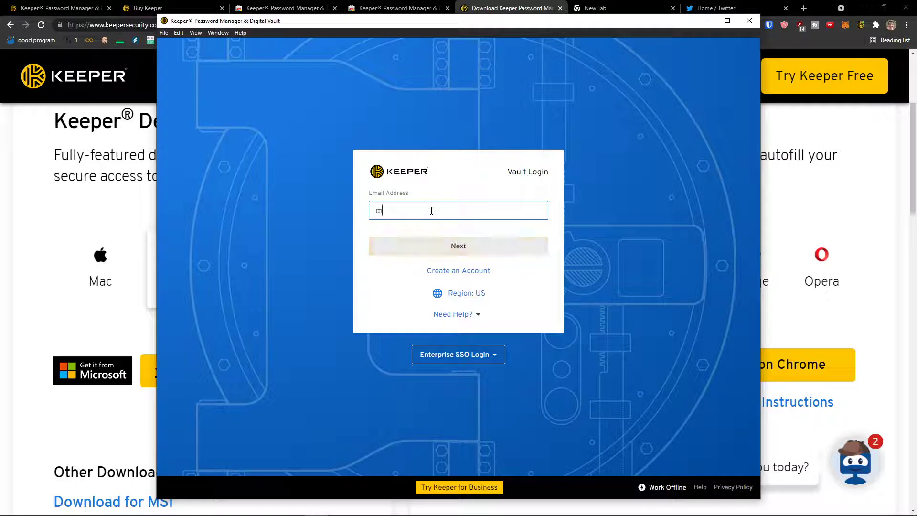
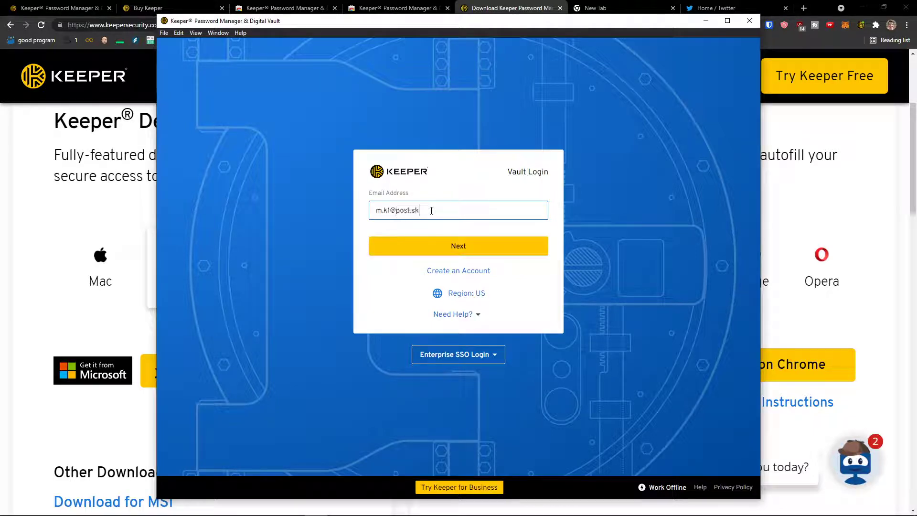
{"action": "left_click", "coordinate": [420, 243]}
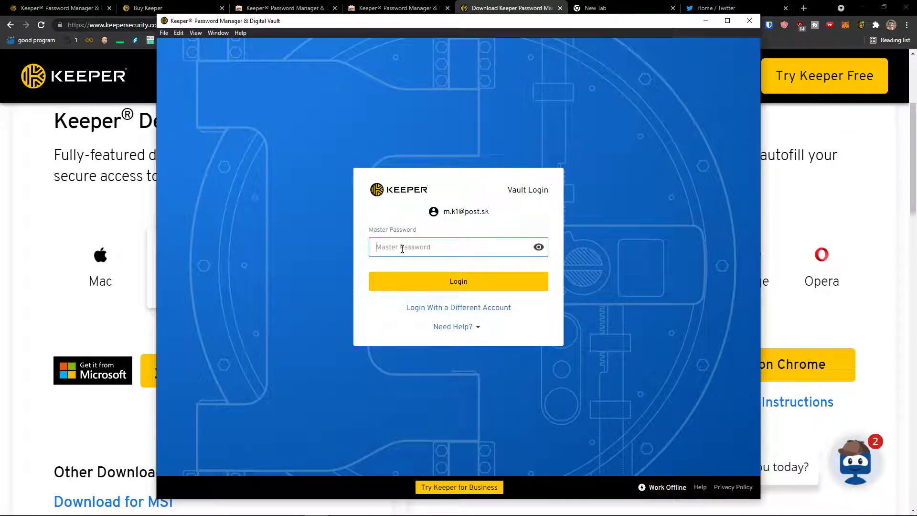
{"action": "type", "text": "•••••••••"}
{"action": "key", "text": "Return"}
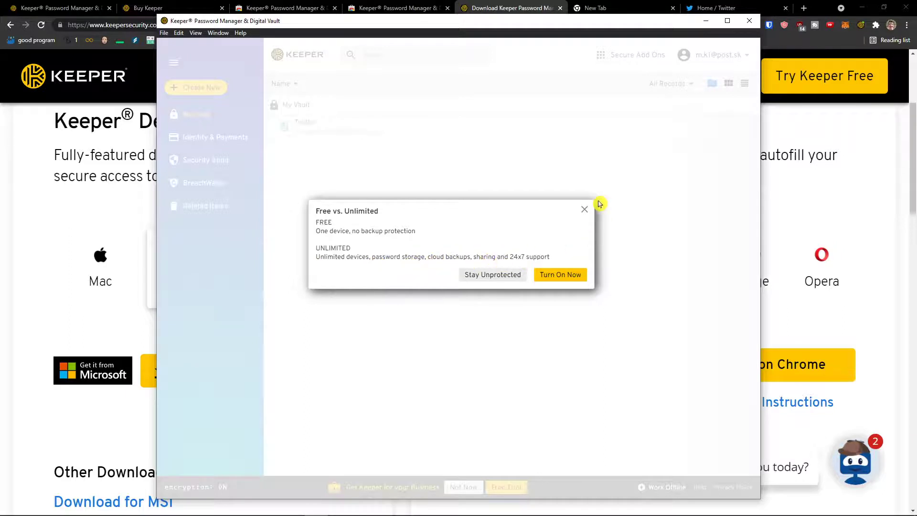
- Dismiss the upgrade offer, set the KeeperFill hotkey to Control + 1, and complete the tour
{"action": "left_click", "coordinate": [584, 209]}
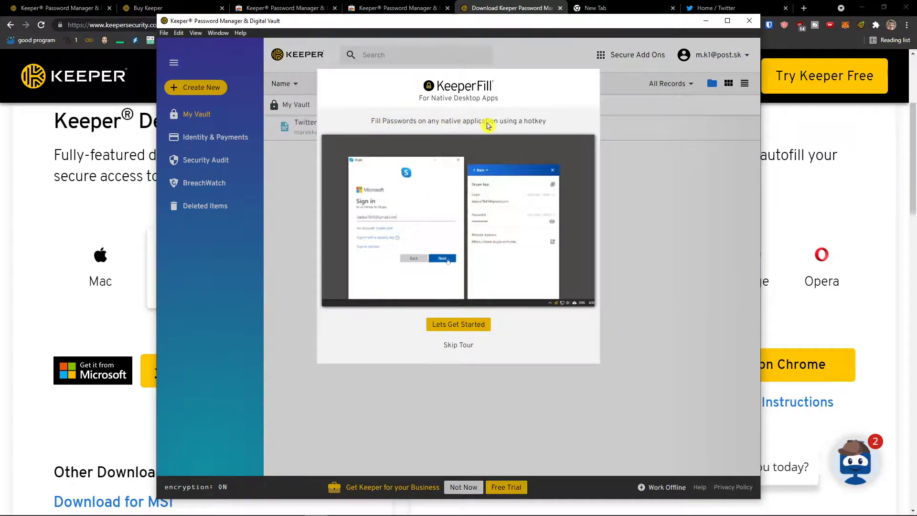
{"action": "left_click", "coordinate": [462, 323]}
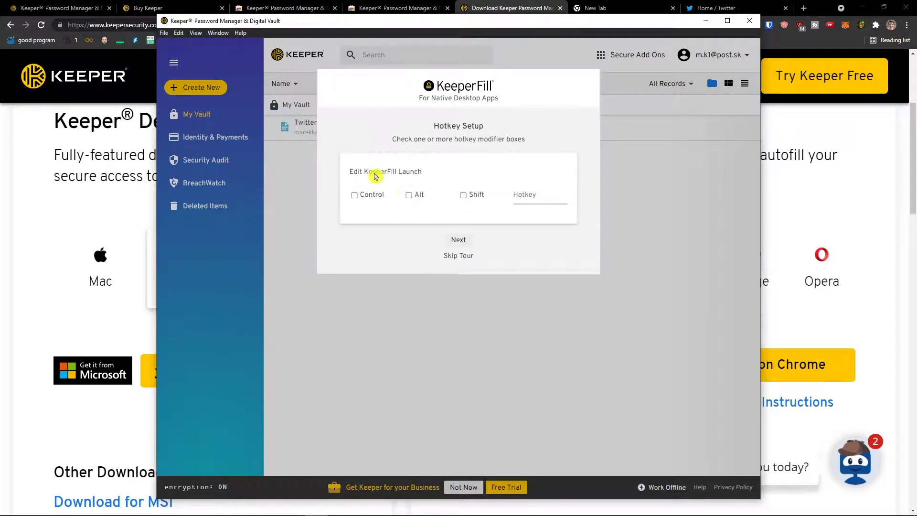
{"action": "left_click", "coordinate": [418, 199]}
{"action": "left_click", "coordinate": [524, 194]}
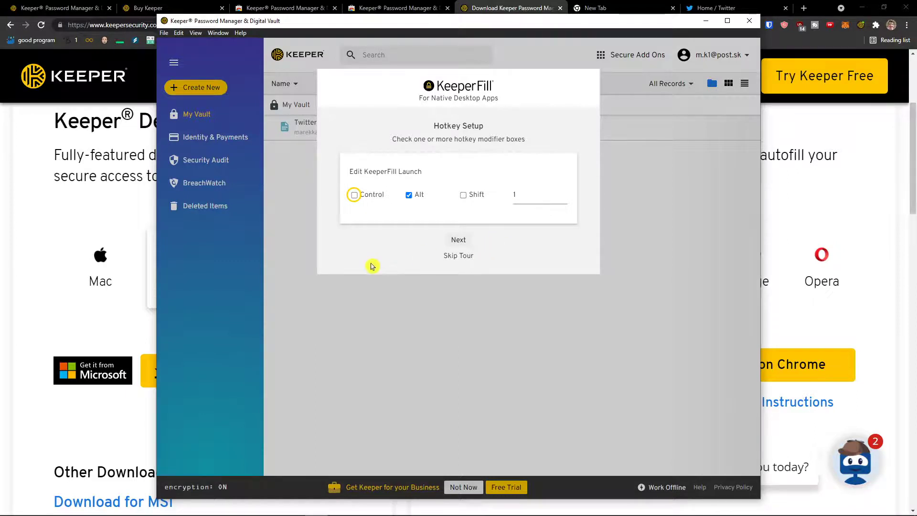
{"action": "left_click", "coordinate": [365, 196]}
{"action": "left_click", "coordinate": [459, 198]}
{"action": "left_click", "coordinate": [410, 197]}
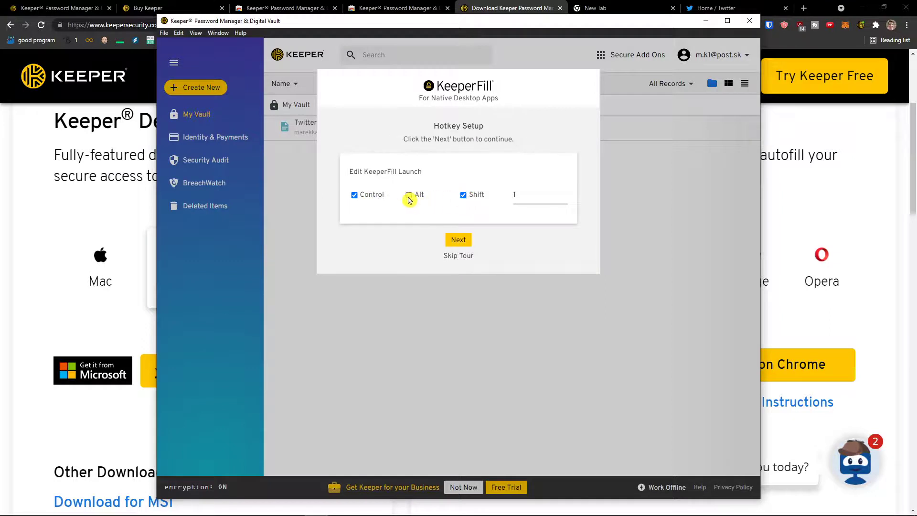
{"action": "left_click", "coordinate": [464, 198]}
{"action": "left_click", "coordinate": [458, 240]}
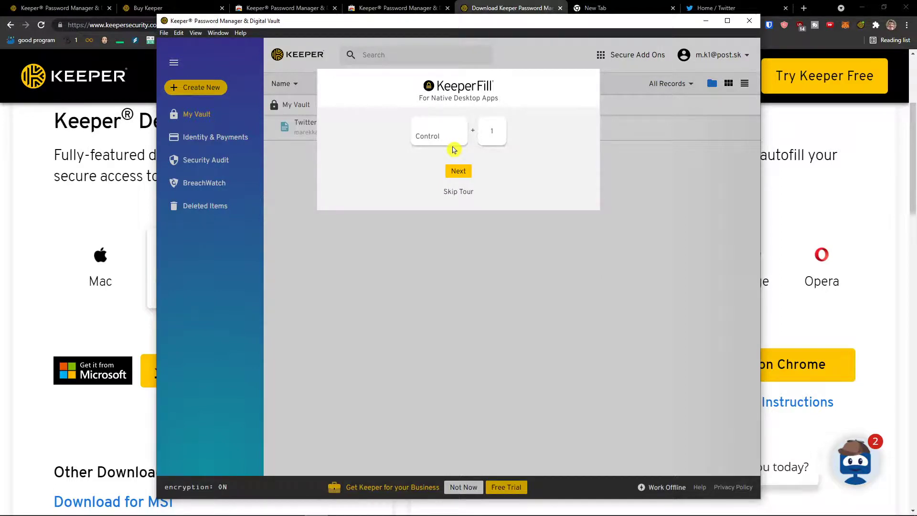
{"action": "left_click", "coordinate": [464, 169]}
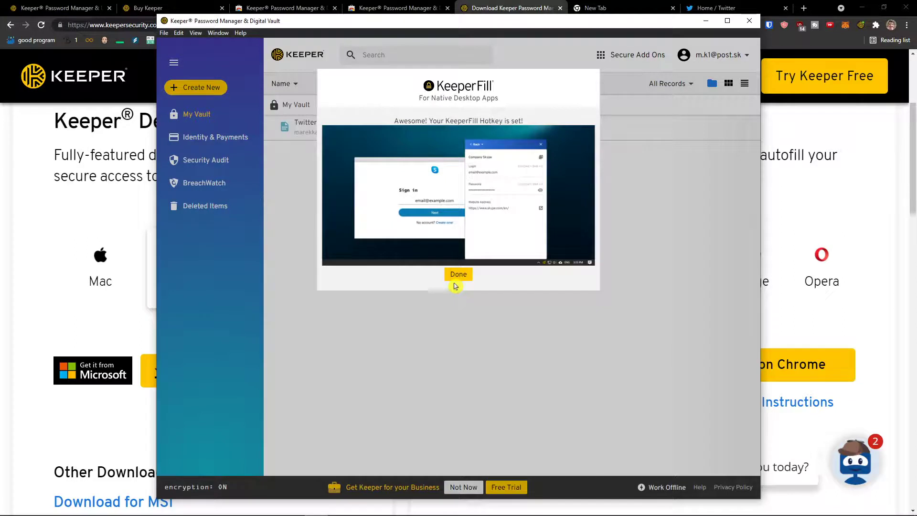
{"action": "left_click", "coordinate": [457, 277]}
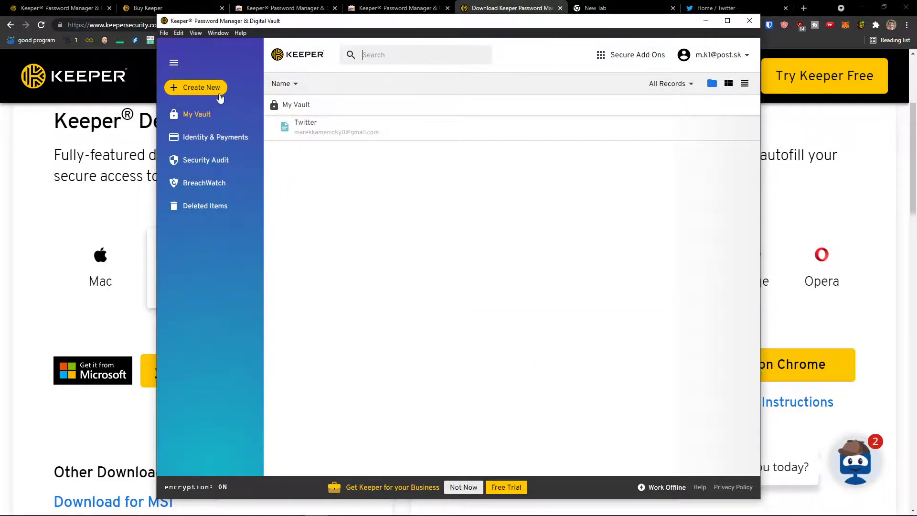
- Launch Skype via Windows search and open Keeper's KeeperFill menu from the system tray
{"action": "key", "text": "super"}
{"action": "type", "text": "sky"}
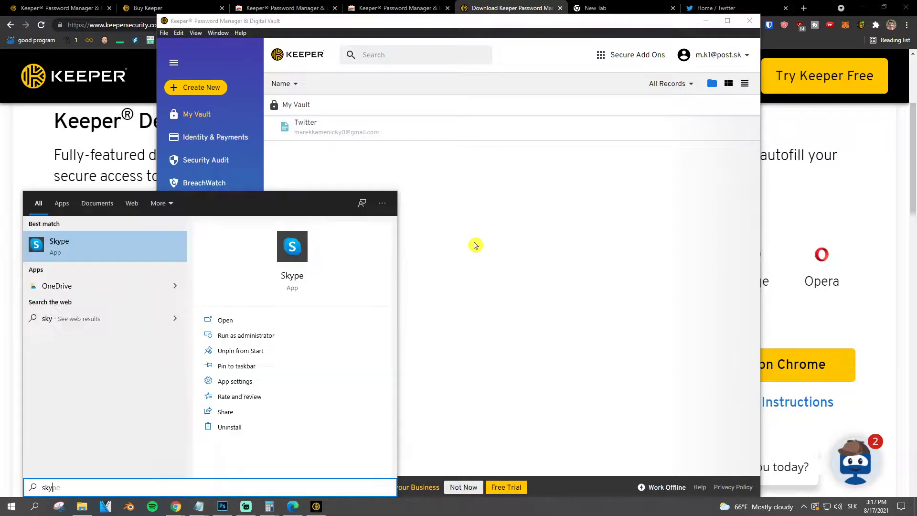
{"action": "key", "text": "Return"}
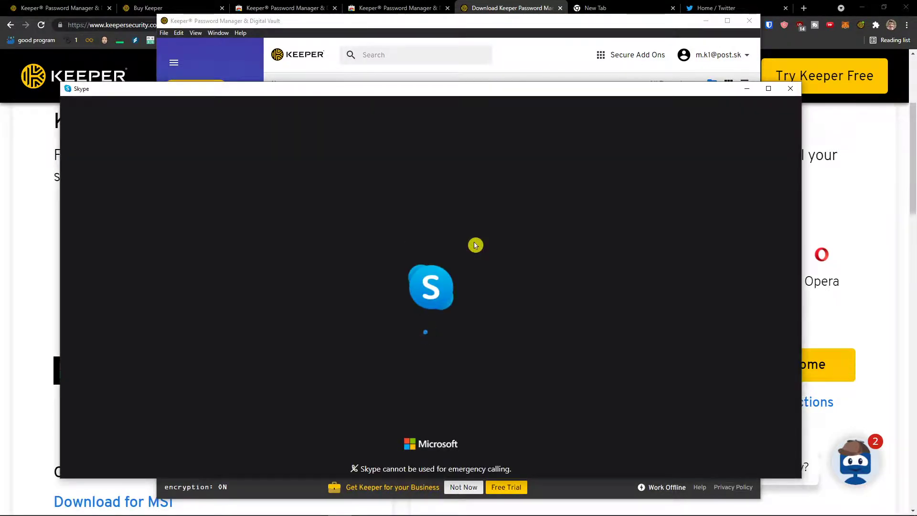
{"action": "left_click", "coordinate": [795, 505]}
{"action": "left_click", "coordinate": [792, 491]}
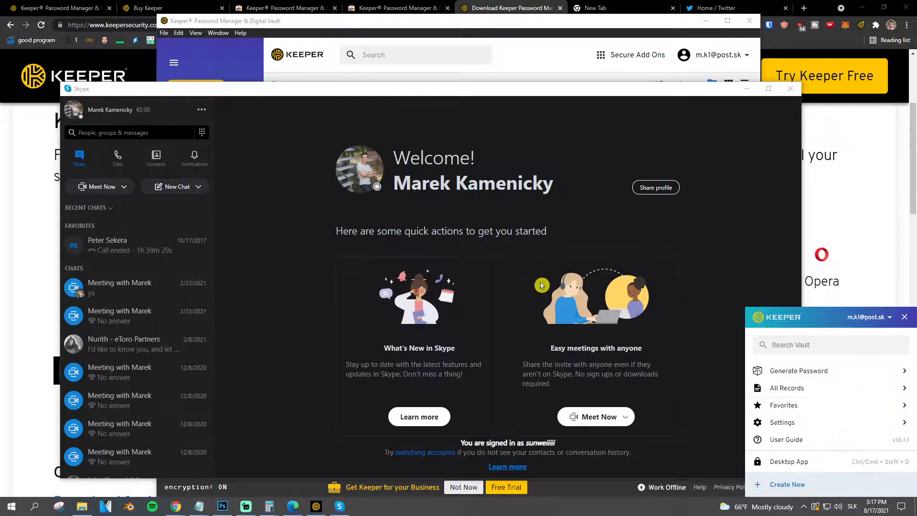
- Sign out of Skype from the profile panel, keeping account settings remembered on this device
{"action": "left_click", "coordinate": [196, 114]}
{"action": "left_click", "coordinate": [143, 113]}
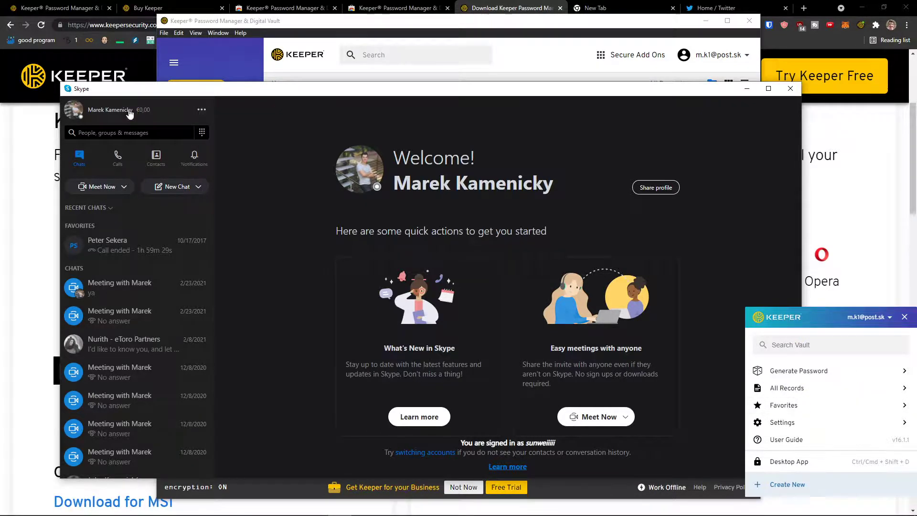
{"action": "left_click", "coordinate": [111, 113]}
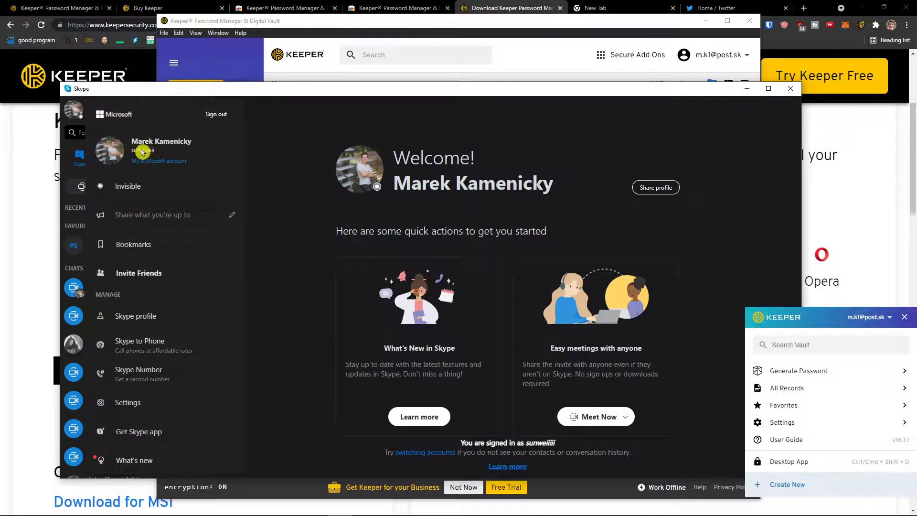
{"action": "left_click", "coordinate": [215, 114]}
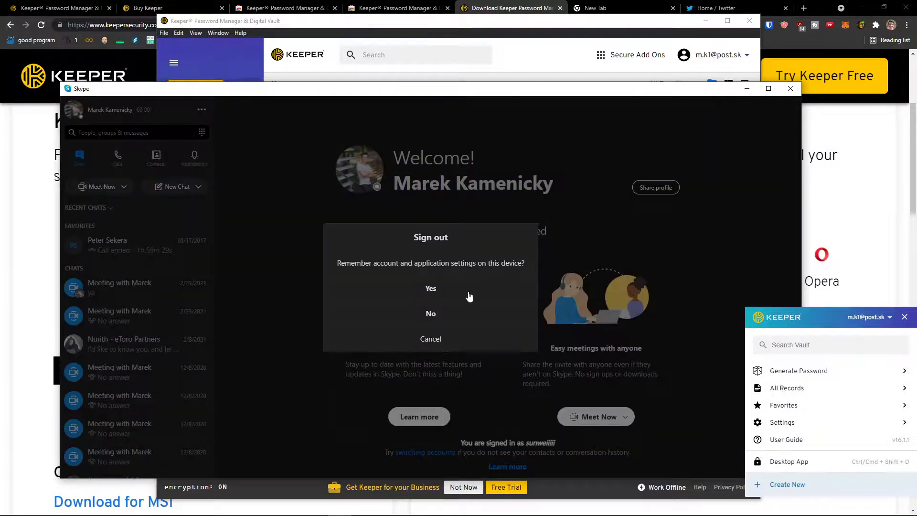
{"action": "left_click", "coordinate": [467, 295]}
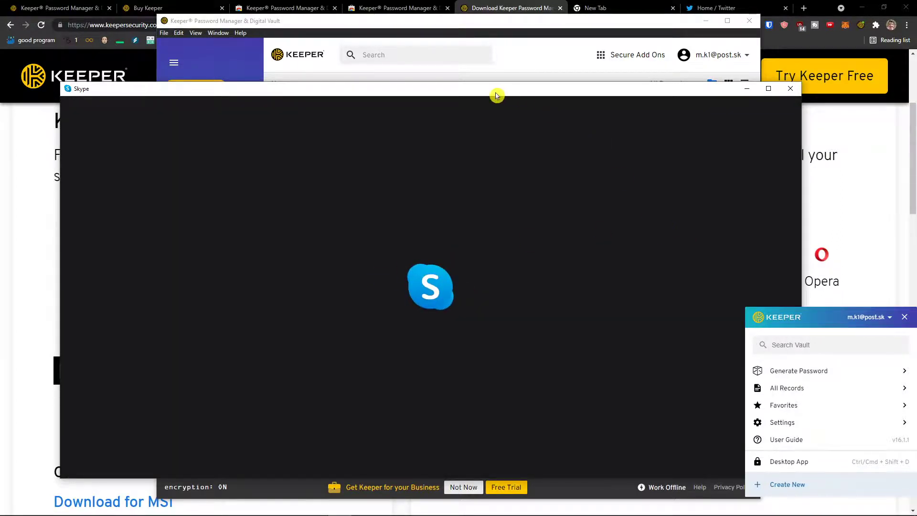
{"action": "left_click_drag", "start_coordinate": [496, 89], "coordinate": [468, 88]}
- Preview the Record, Payment Card and Folder options under Create New, cancelling the new folder
{"action": "left_click", "coordinate": [210, 87]}
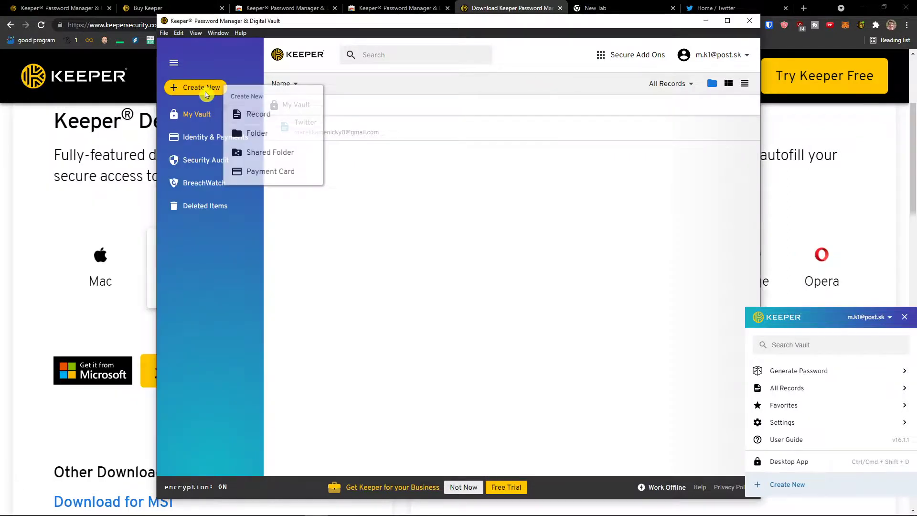
{"action": "left_click", "coordinate": [277, 119]}
{"action": "left_click", "coordinate": [209, 91]}
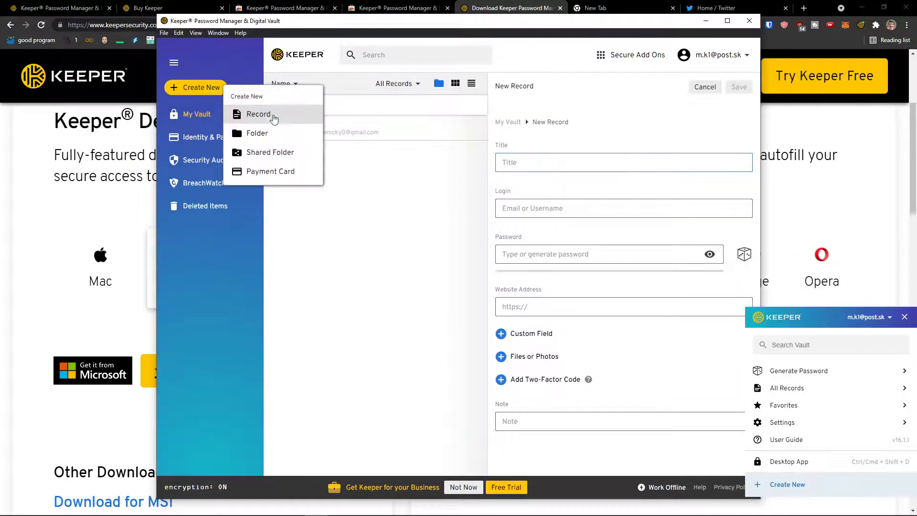
{"action": "left_click", "coordinate": [285, 172]}
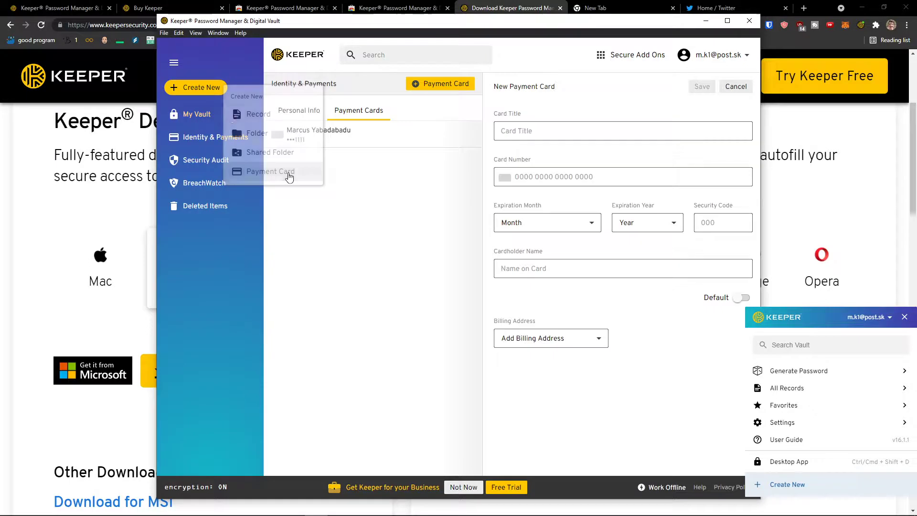
{"action": "left_click", "coordinate": [204, 87]}
{"action": "left_click", "coordinate": [260, 135]}
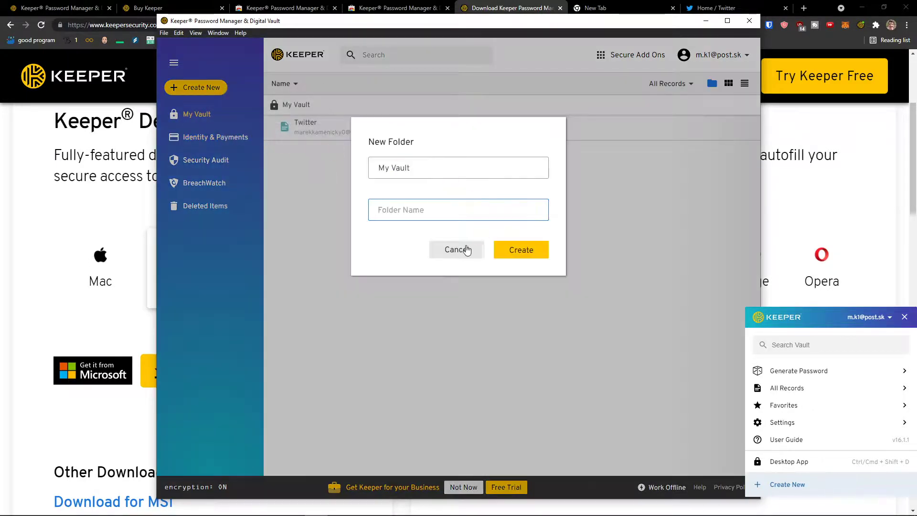
{"action": "left_click", "coordinate": [466, 250]}
{"action": "left_click", "coordinate": [200, 88]}
{"action": "left_click", "coordinate": [203, 117]}
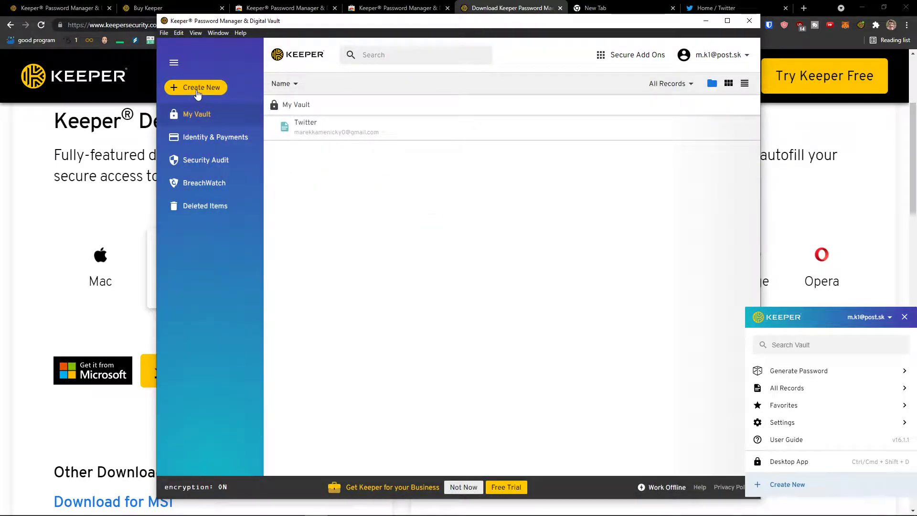
{"action": "left_click", "coordinate": [198, 95]}
- Enter the Skype login details in a new record and save it to the vault
{"action": "left_click", "coordinate": [236, 122]}
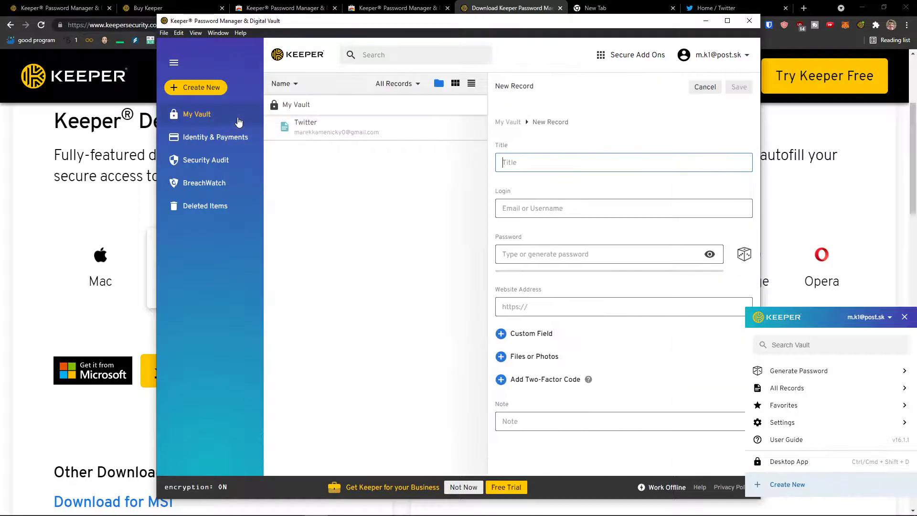
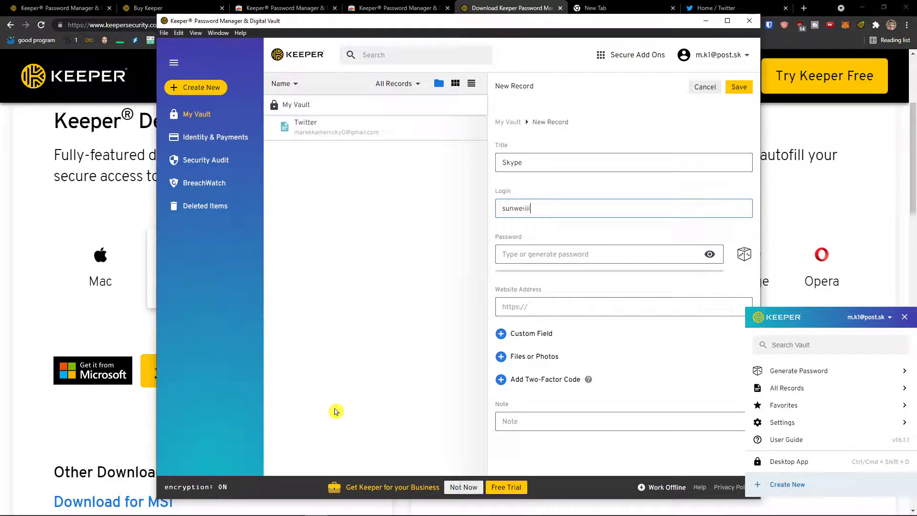
{"action": "key", "text": "ctrl+a"}
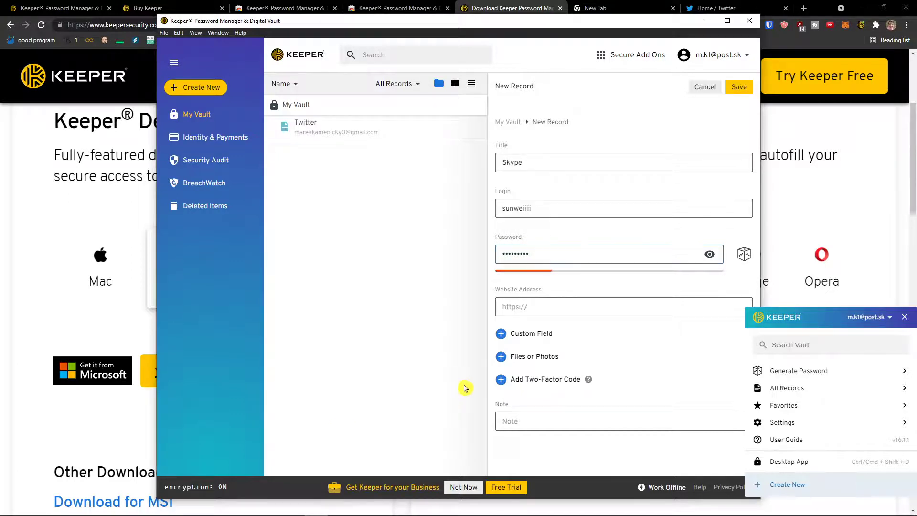
{"action": "left_click", "coordinate": [738, 88]}
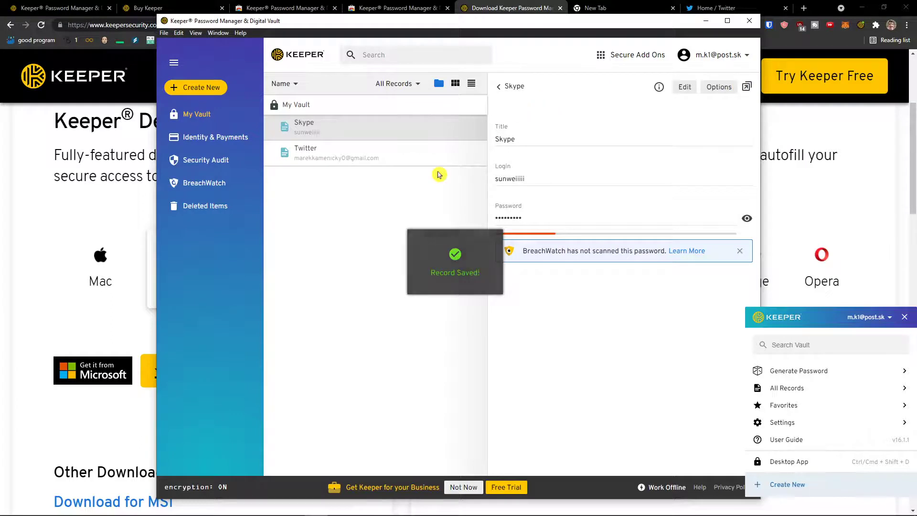
{"action": "left_click_drag", "start_coordinate": [454, 29], "coordinate": [430, 160]}
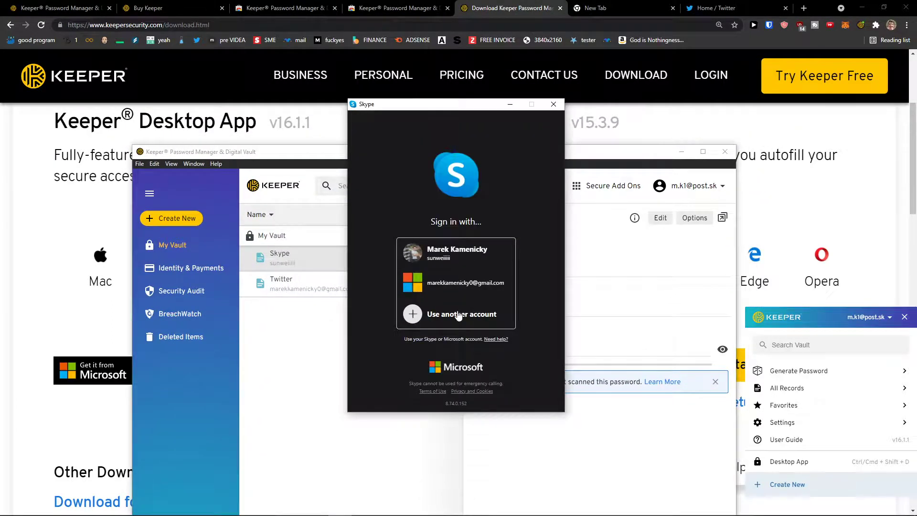
- Sign into Skype with the remembered account, sign out again, and choose Use another account
{"action": "left_click", "coordinate": [471, 263]}
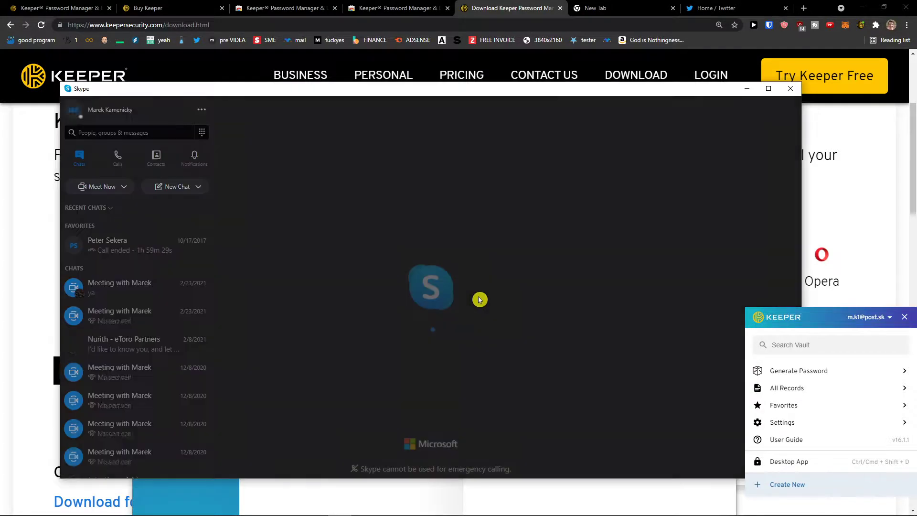
{"action": "left_click", "coordinate": [199, 110]}
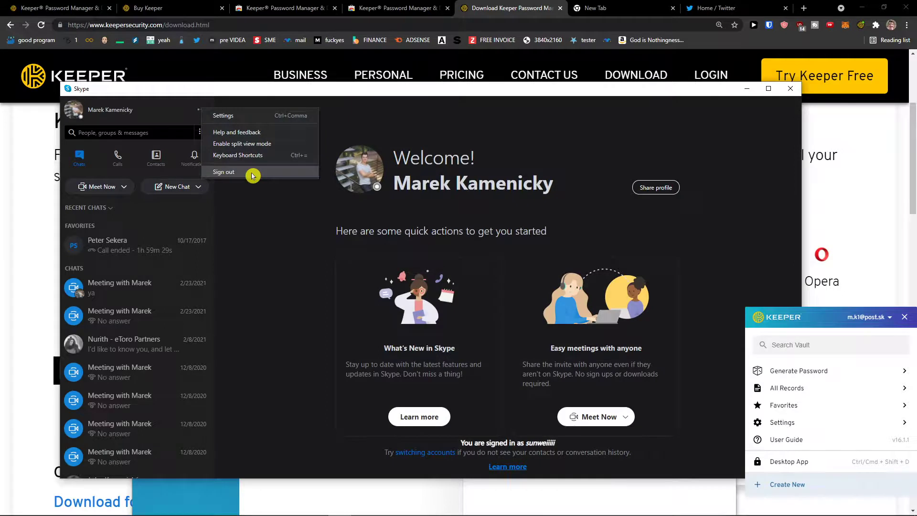
{"action": "left_click", "coordinate": [252, 176]}
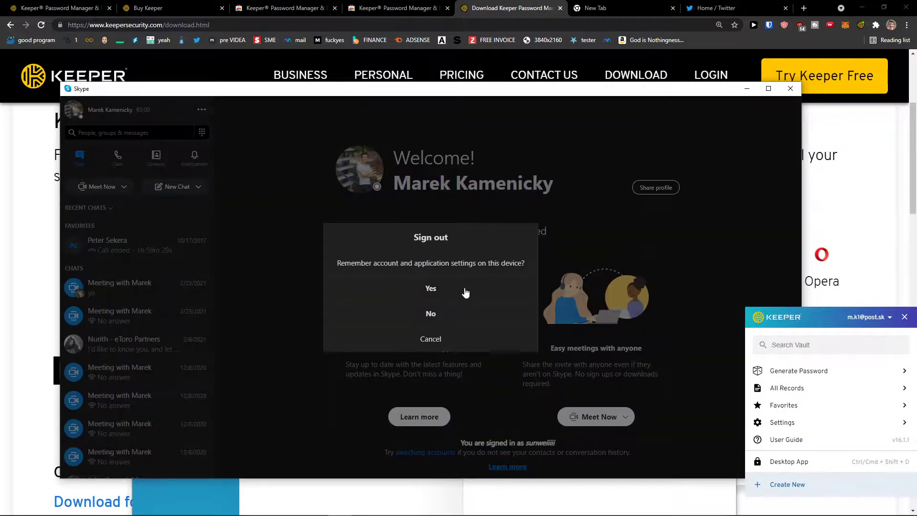
{"action": "left_click", "coordinate": [449, 312]}
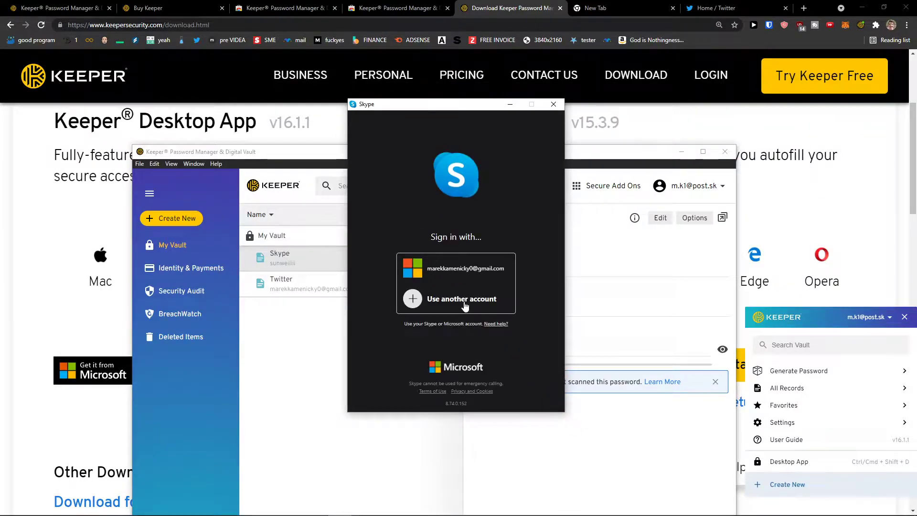
{"action": "left_click", "coordinate": [462, 300]}
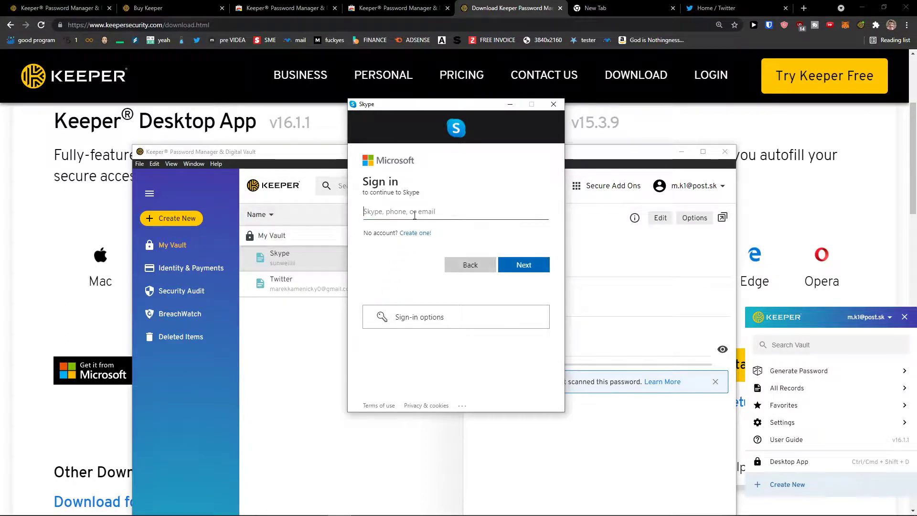
- Copy the Skype record's login from KeeperFill All Records into the sign-in e-mail field
{"action": "left_click", "coordinate": [804, 378]}
{"action": "left_click", "coordinate": [515, 348]}
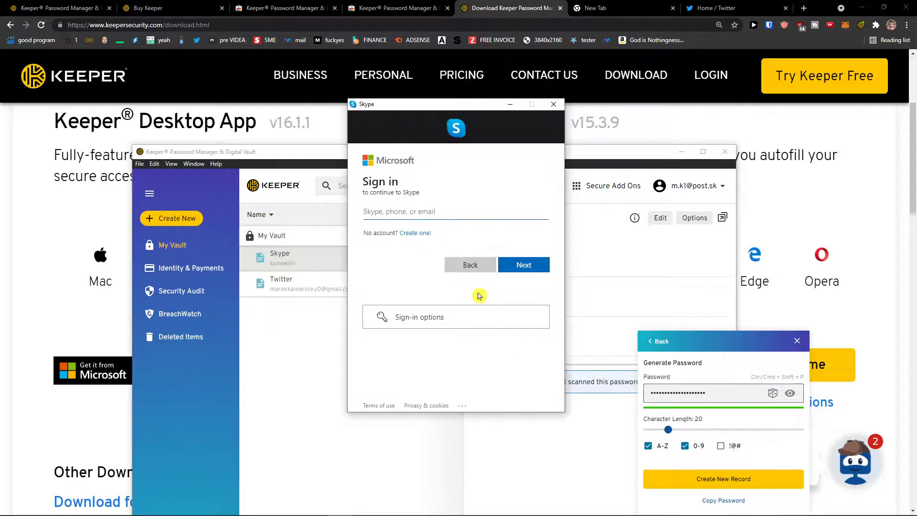
{"action": "left_click", "coordinate": [661, 342]}
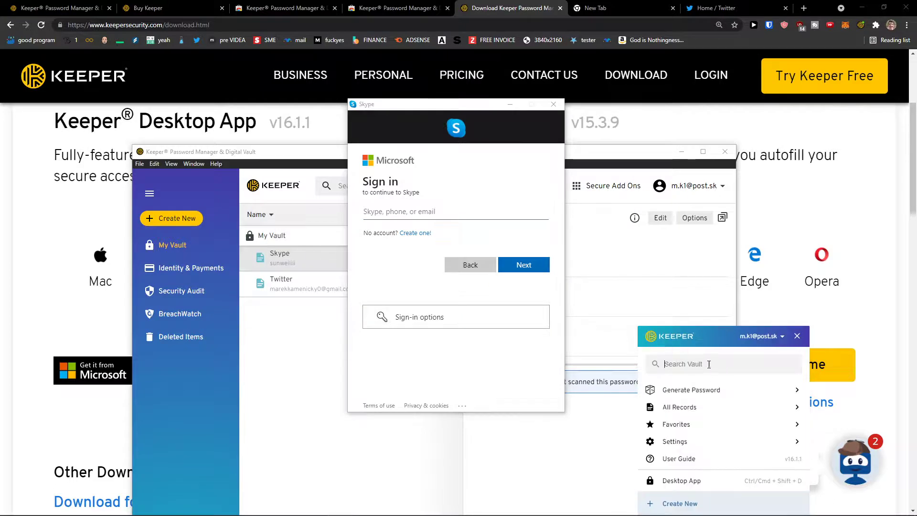
{"action": "left_click", "coordinate": [690, 409]}
{"action": "left_click", "coordinate": [681, 313]}
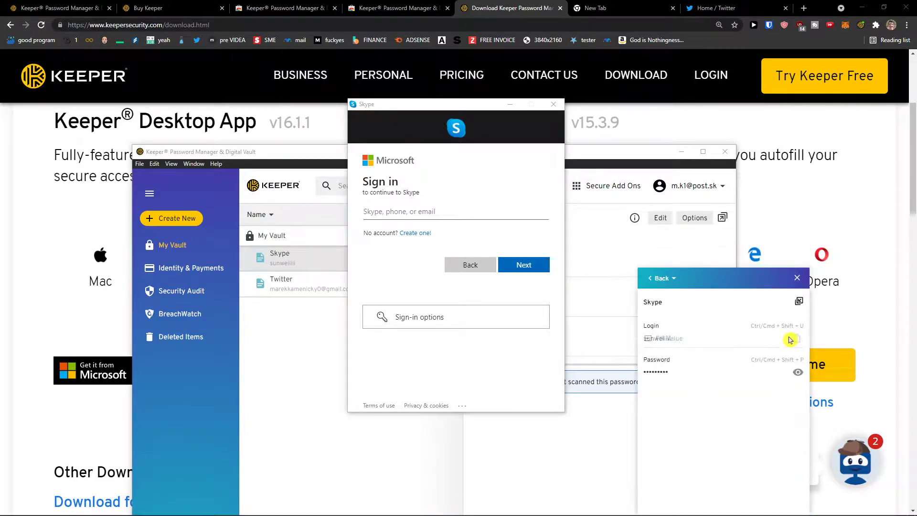
{"action": "left_click", "coordinate": [795, 339]}
{"action": "left_click", "coordinate": [438, 213]}
{"action": "key", "text": "ctrl+v"}
{"action": "left_click", "coordinate": [526, 266]}
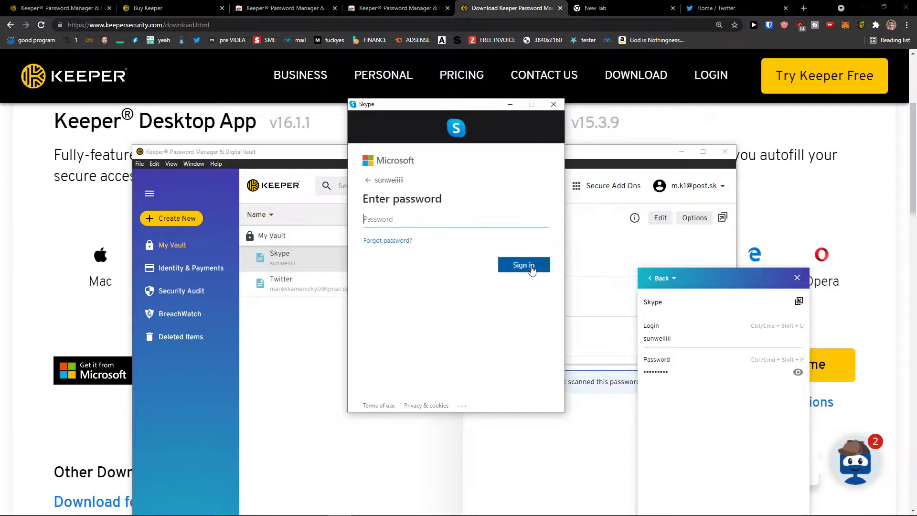
- Copy the Skype record's saved password from KeeperFill and paste it into the password field
{"action": "left_click", "coordinate": [798, 301]}
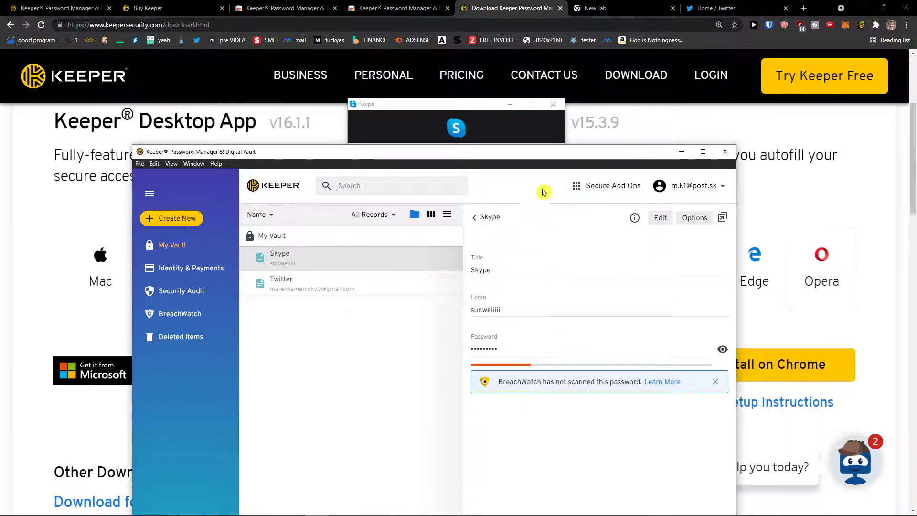
{"action": "left_click", "coordinate": [490, 136]}
{"action": "left_click", "coordinate": [471, 216]}
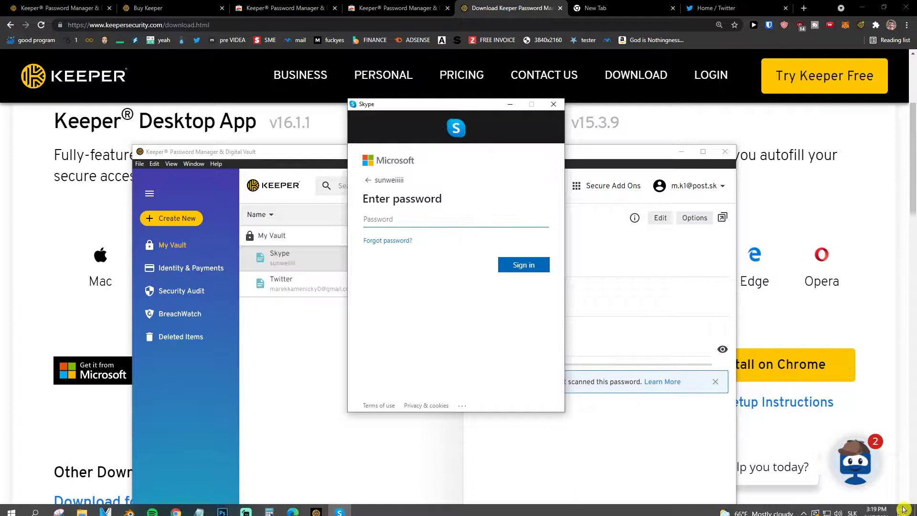
{"action": "left_click", "coordinate": [815, 507]}
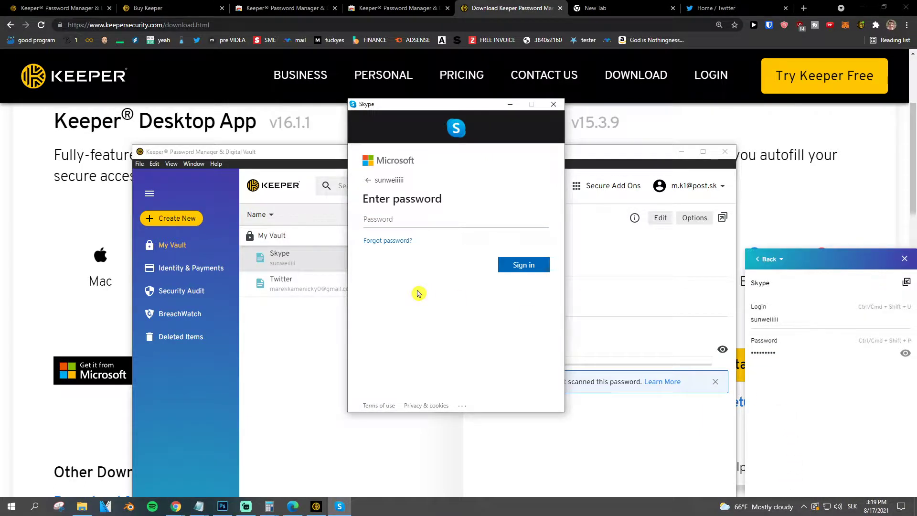
{"action": "left_click", "coordinate": [779, 355]}
{"action": "left_click", "coordinate": [885, 353]}
{"action": "left_click", "coordinate": [429, 217]}
{"action": "key", "text": "ctrl+v"}
{"action": "left_click_drag", "start_coordinate": [439, 112], "coordinate": [447, 168]}
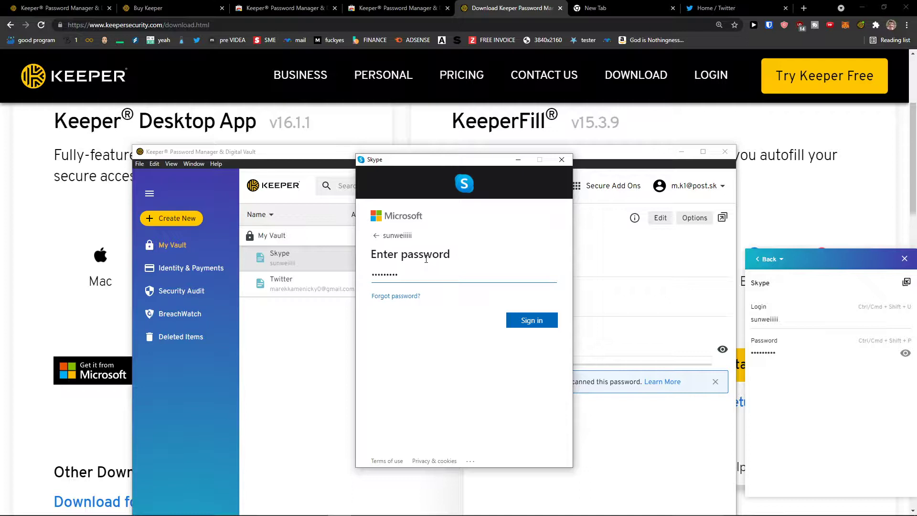
- Submit the Skype sign-in, re-entering the account password to log in
{"action": "left_click", "coordinate": [523, 329]}
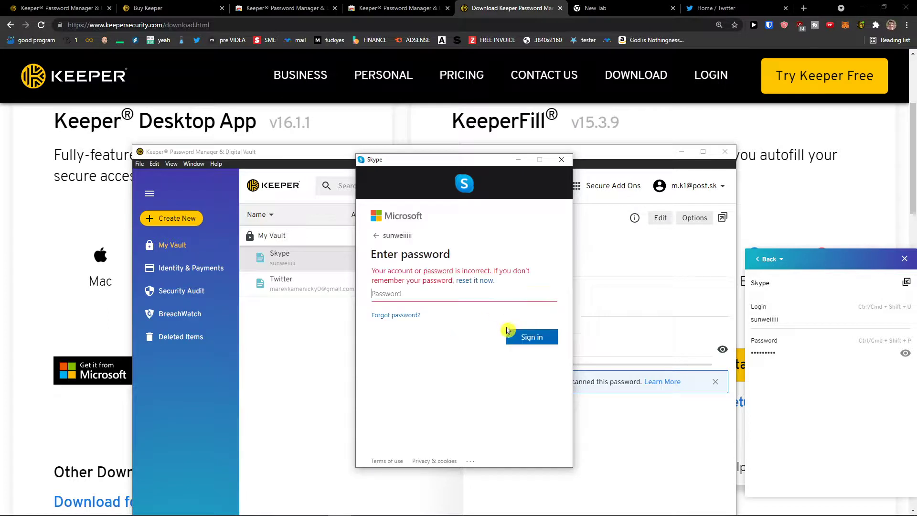
{"action": "type", "text": "••"}
{"action": "key", "text": "Return"}
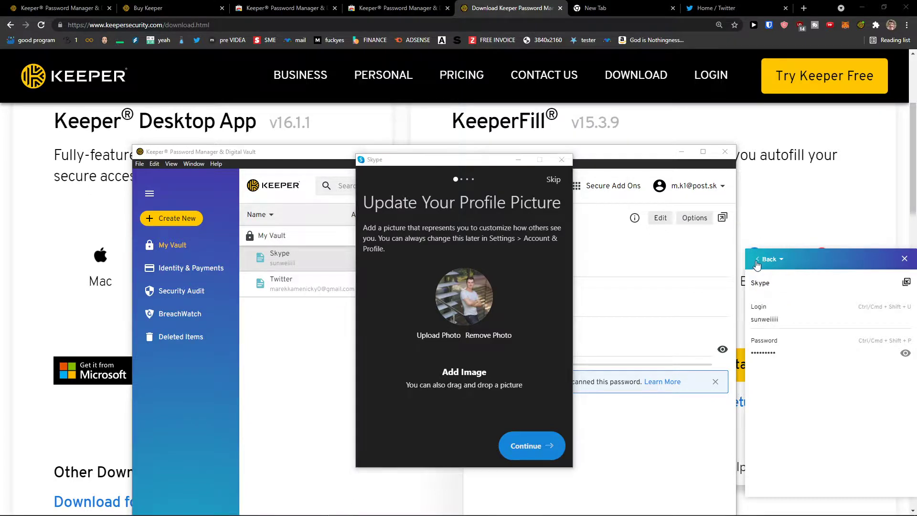
{"action": "left_click", "coordinate": [757, 265]}
{"action": "left_click", "coordinate": [532, 445]}
{"action": "left_click", "coordinate": [554, 180]}
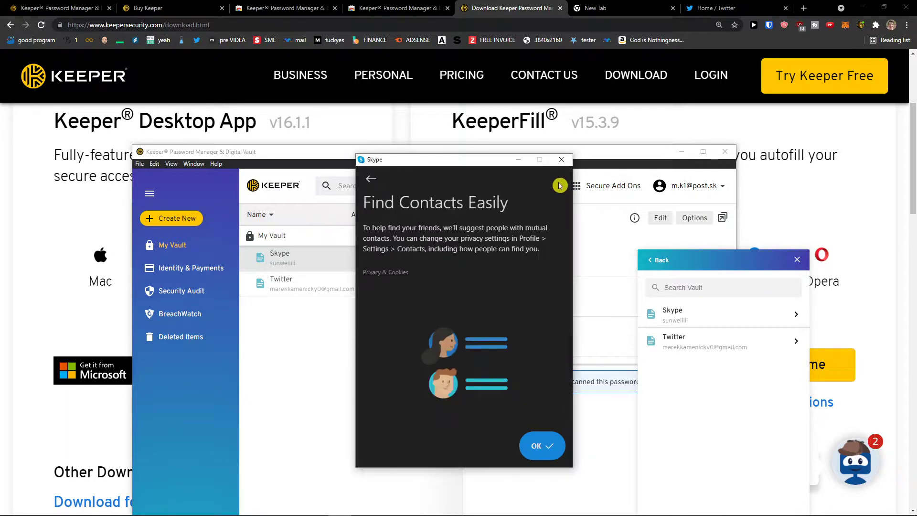
{"action": "left_click", "coordinate": [543, 446]}
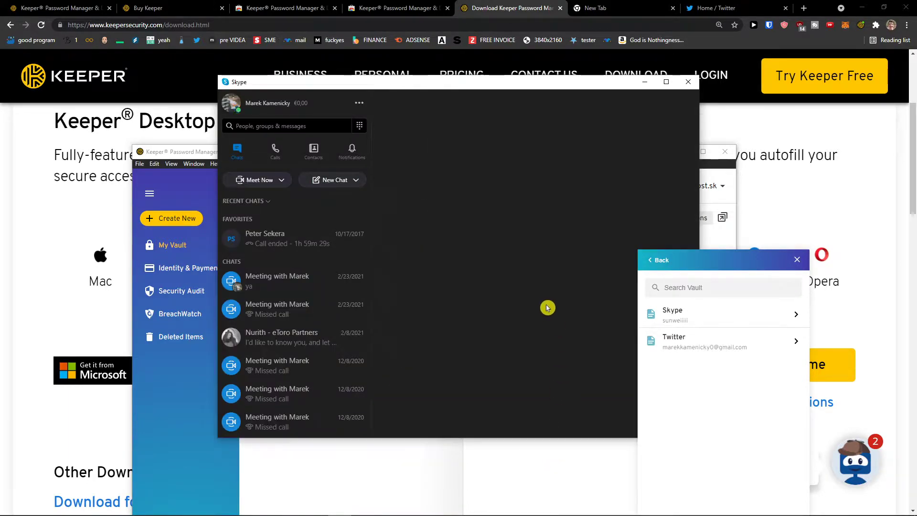
- Scroll through Skype's Welcome page and recent chats, then move the window lower and left
{"action": "scroll", "coordinate": [319, 277], "scroll_direction": "down", "scroll_amount": 5}
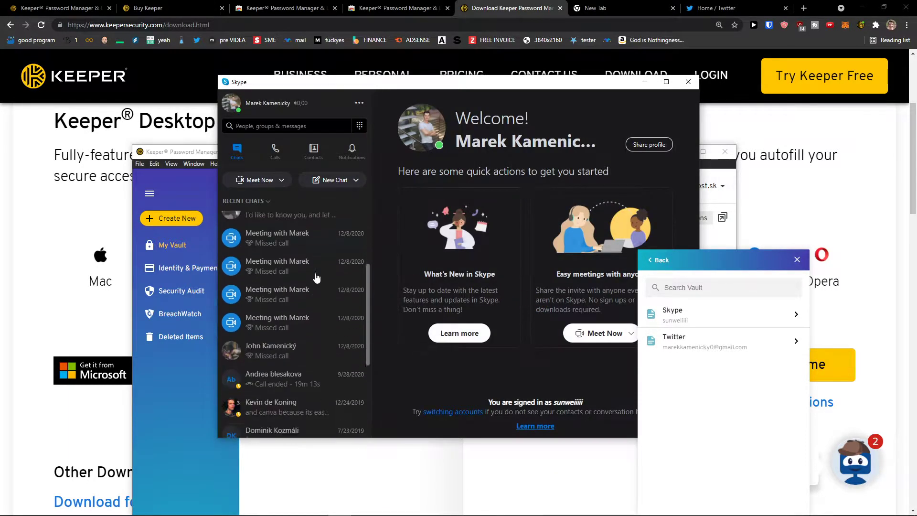
{"action": "scroll", "coordinate": [316, 277], "scroll_direction": "down", "scroll_amount": 2}
{"action": "scroll", "coordinate": [315, 277], "scroll_direction": "down", "scroll_amount": 1}
{"action": "scroll", "coordinate": [315, 277], "scroll_direction": "up", "scroll_amount": 8}
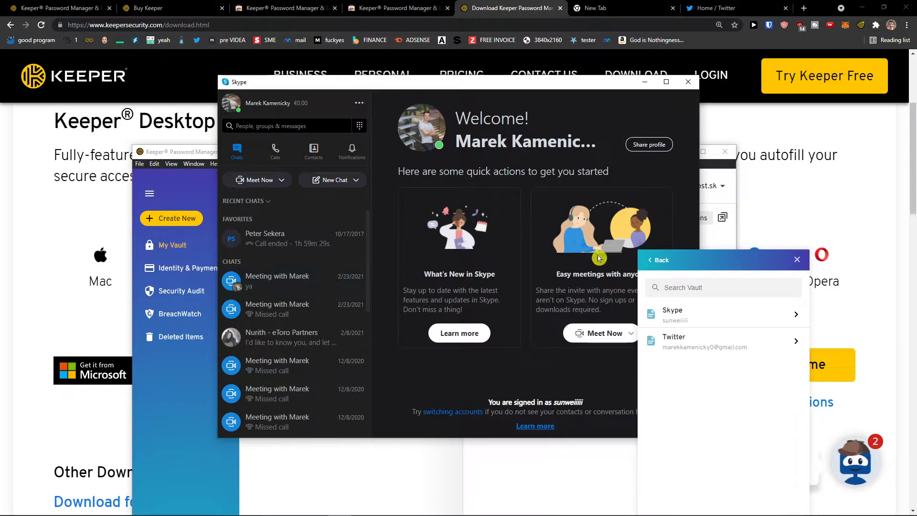
{"action": "left_click_drag", "start_coordinate": [420, 85], "coordinate": [412, 135]}
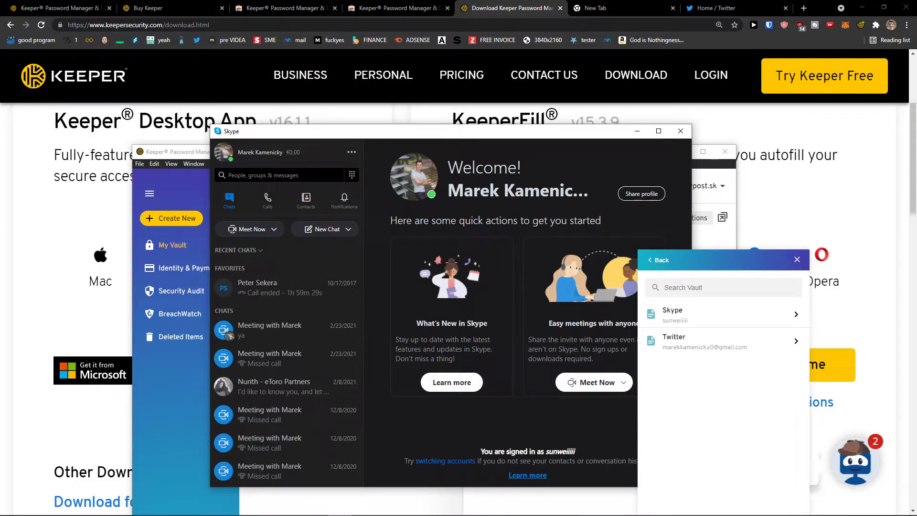
- Bring the Keeper vault forward and show the KeeperFill section of its Settings
{"action": "left_click", "coordinate": [170, 366]}
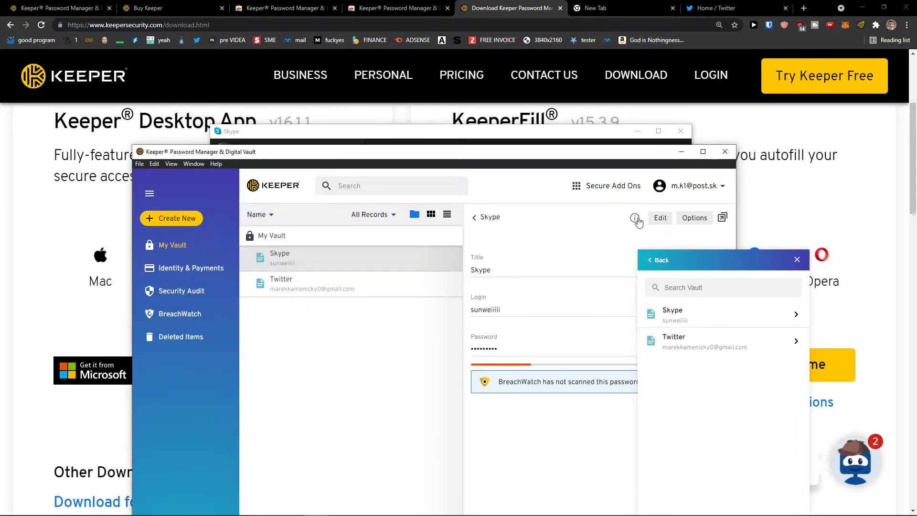
{"action": "left_click", "coordinate": [673, 189]}
{"action": "left_click_drag", "start_coordinate": [602, 154], "coordinate": [485, 119]}
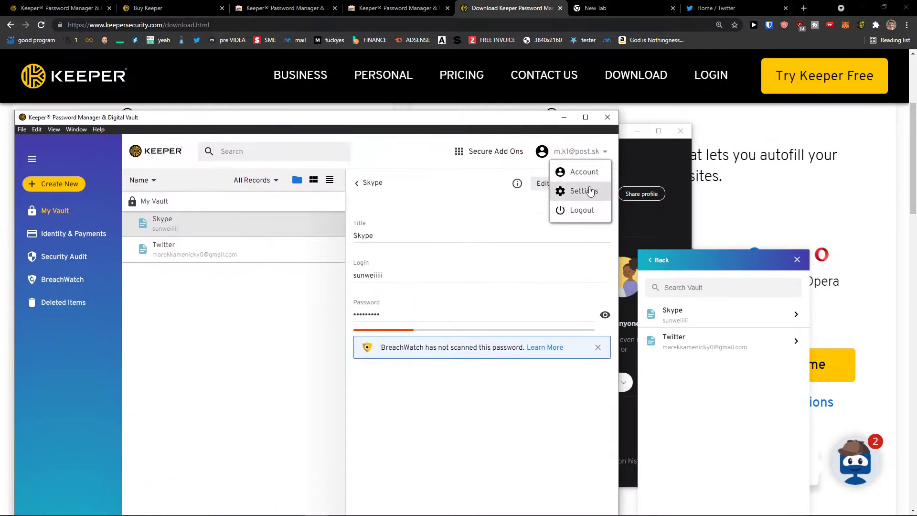
{"action": "left_click", "coordinate": [587, 191]}
{"action": "left_click", "coordinate": [201, 237]}
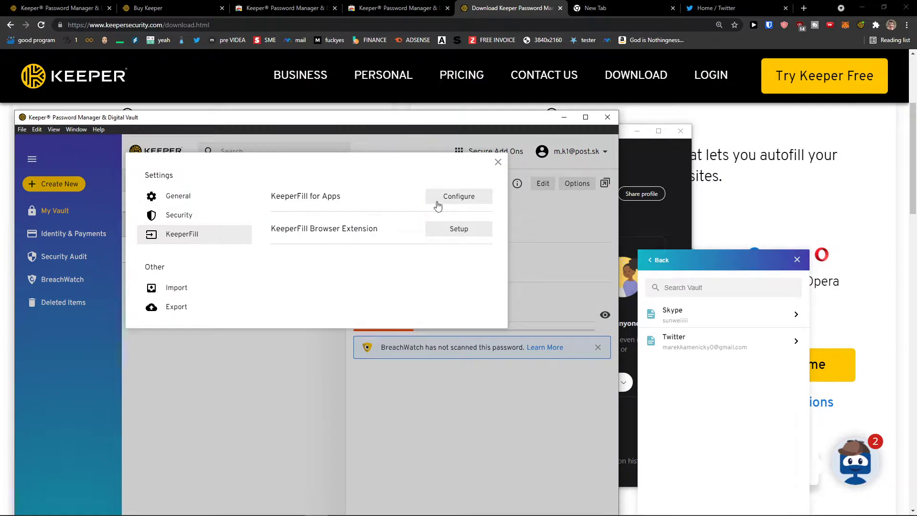
- Set the KeeperFill for Apps Fill Password hotkey to CommandOrControl+shift+p and save it
{"action": "left_click", "coordinate": [449, 197]}
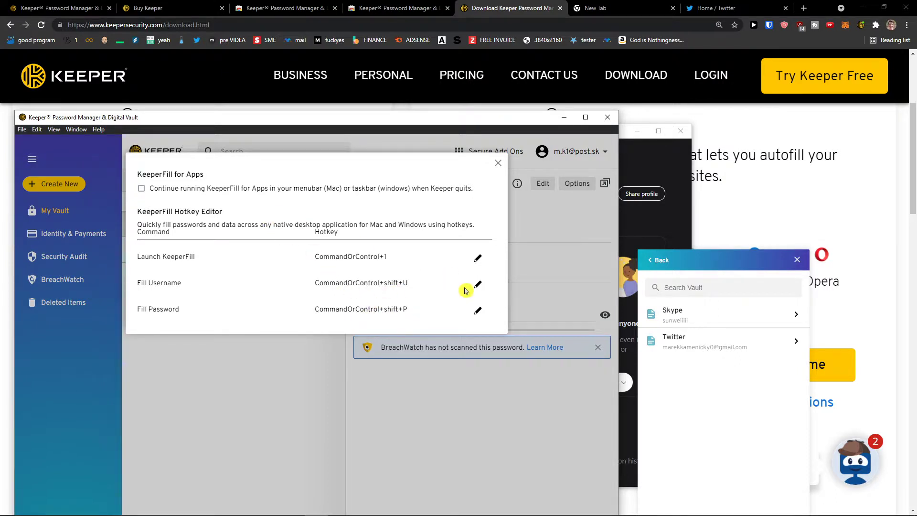
{"action": "left_click", "coordinate": [477, 313]}
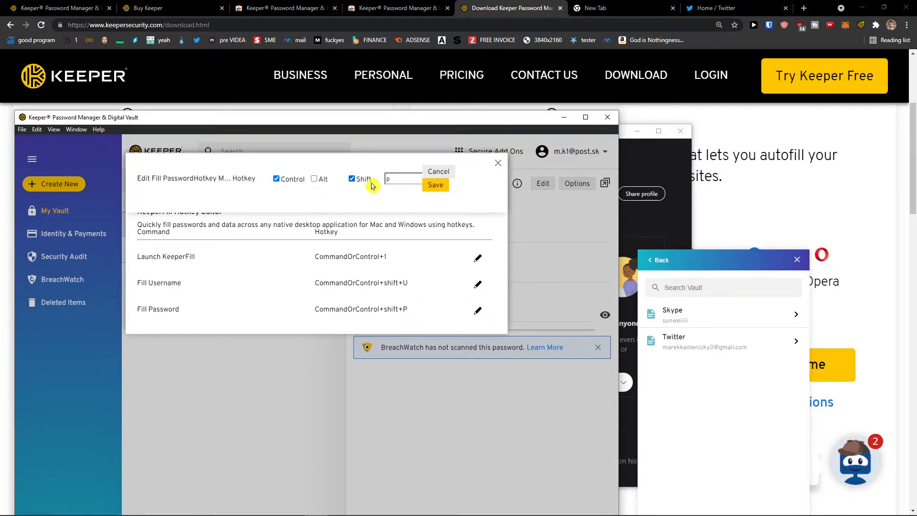
{"action": "left_click", "coordinate": [434, 185]}
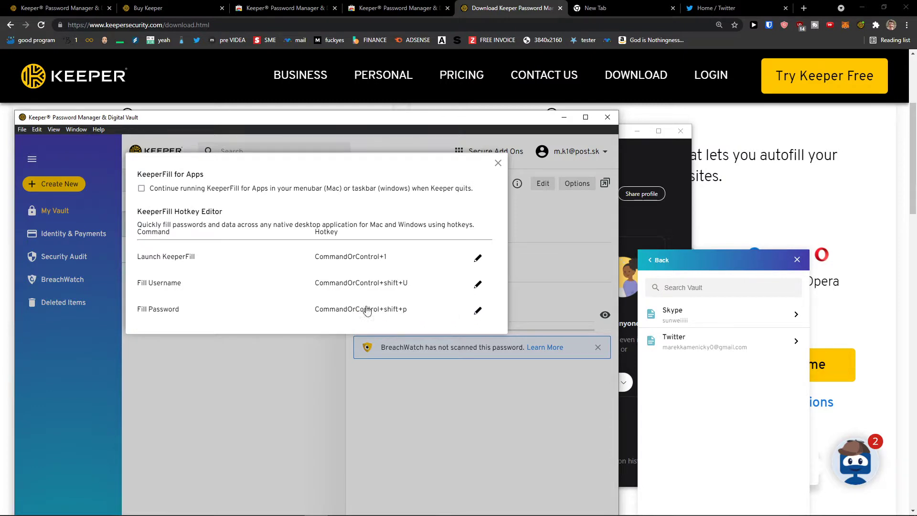
- Review the remaining KeeperFill app hotkeys, then close the hotkey editor
{"action": "left_click", "coordinate": [475, 315]}
{"action": "left_click", "coordinate": [420, 289]}
{"action": "left_click", "coordinate": [397, 296]}
{"action": "left_click", "coordinate": [478, 285]}
{"action": "left_click", "coordinate": [529, 288]}
{"action": "left_click", "coordinate": [499, 177]}
{"action": "left_click", "coordinate": [498, 163]}
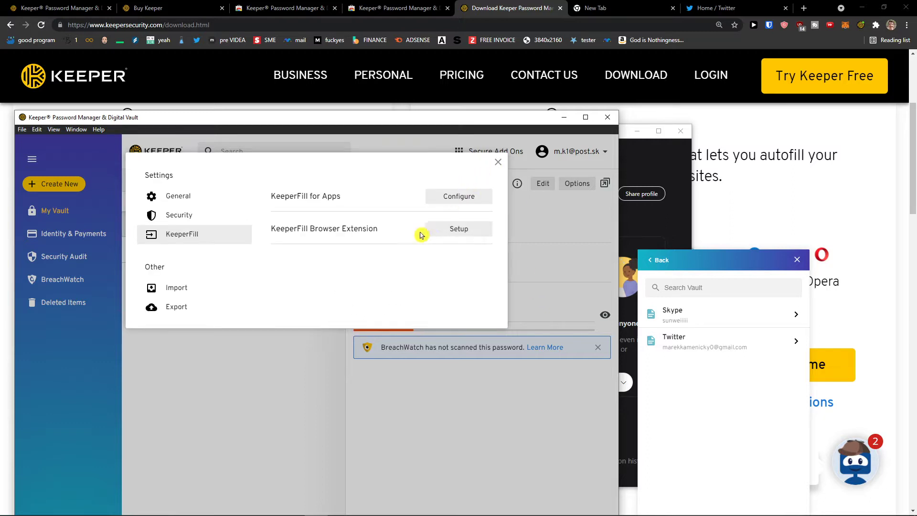